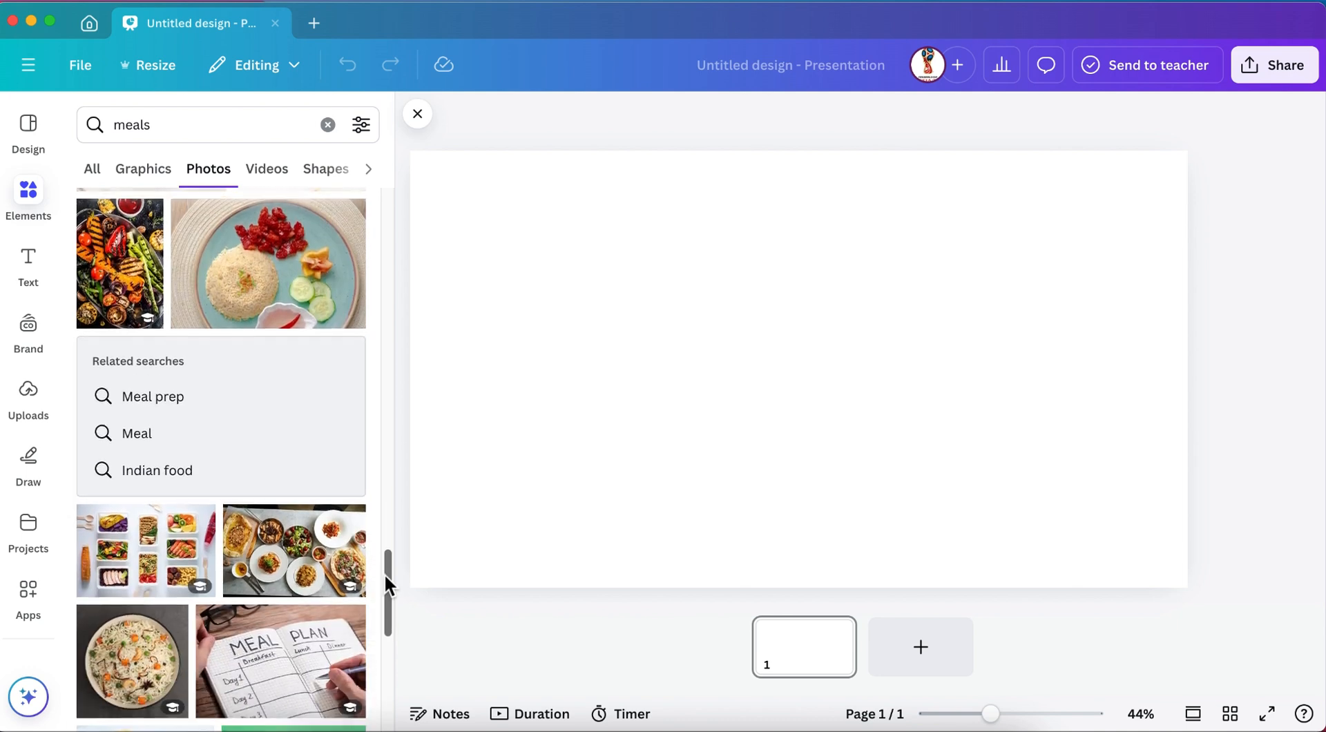
- Add the meal-prep containers photo from the meals results to the page and crop it to the sliced-salmon box
{"action": "left_click", "coordinate": [163, 551]}
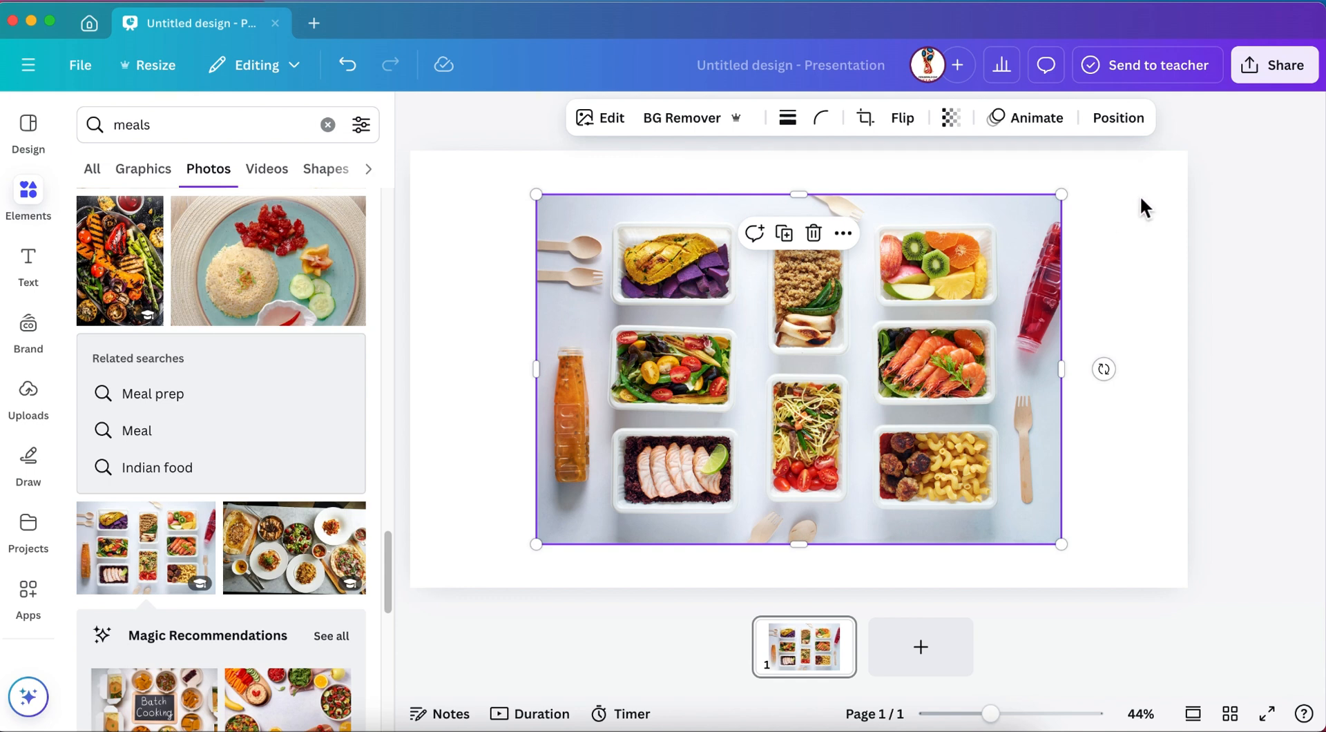
{"action": "left_click", "coordinate": [1145, 257]}
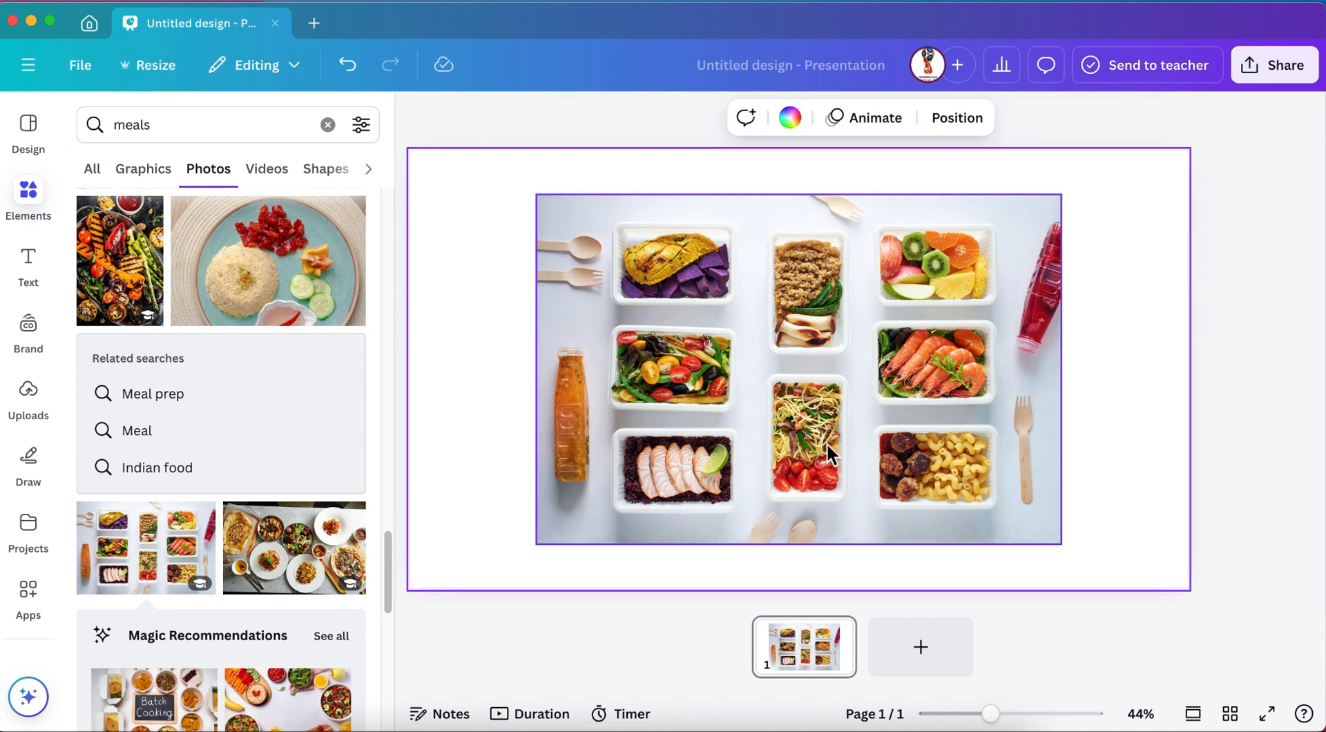
{"action": "left_click", "coordinate": [914, 491]}
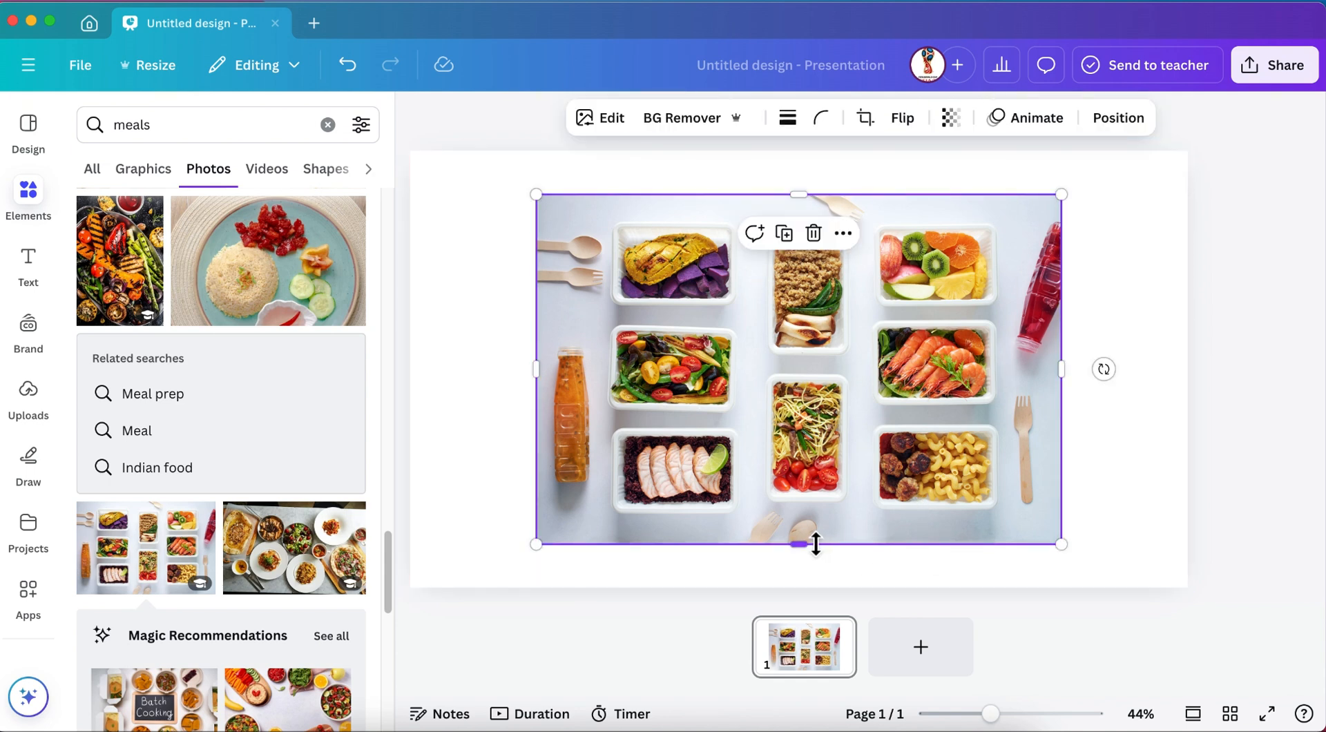
{"action": "left_click_drag", "start_coordinate": [806, 538], "coordinate": [808, 519]}
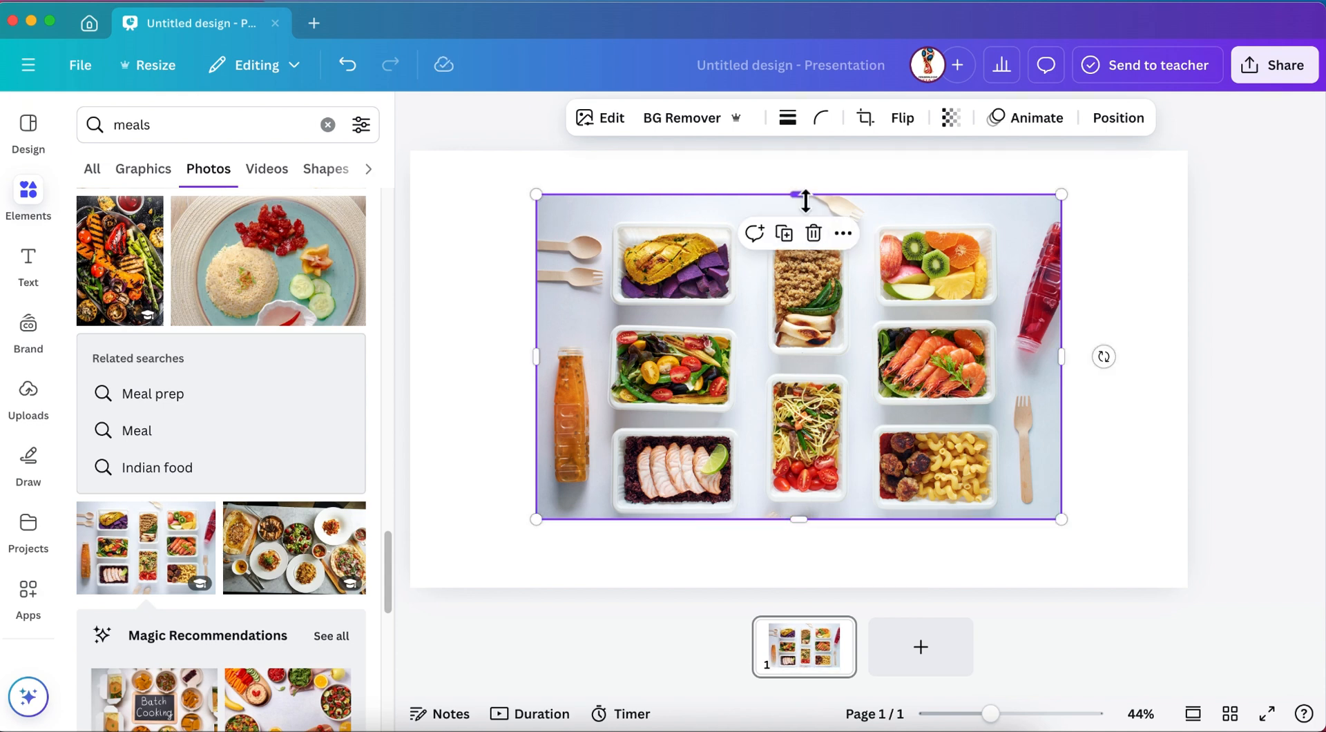
{"action": "left_click_drag", "start_coordinate": [805, 200], "coordinate": [785, 430]}
{"action": "left_click_drag", "start_coordinate": [542, 471], "coordinate": [605, 481]}
{"action": "right_click", "coordinate": [603, 481]}
{"action": "left_click", "coordinate": [578, 464]}
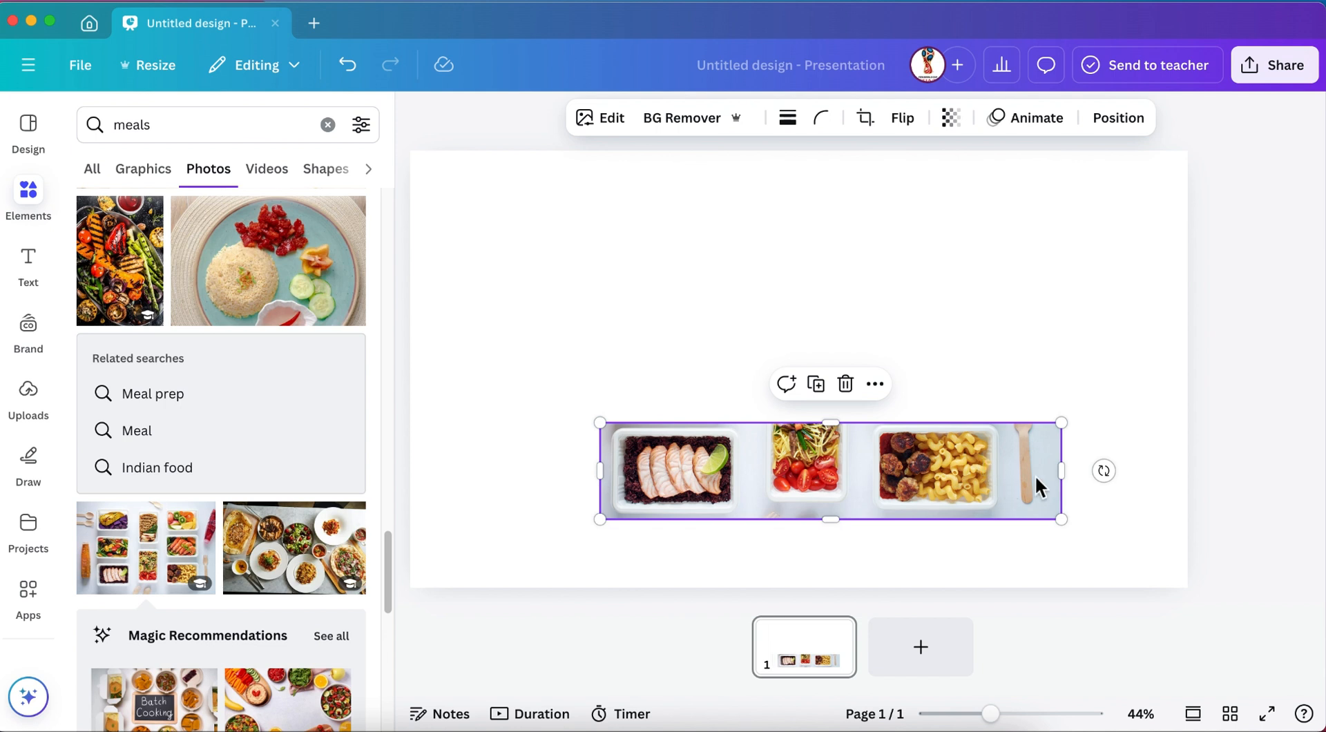
{"action": "left_click_drag", "start_coordinate": [1062, 474], "coordinate": [743, 448]}
- Add the same meal-prep photo again, enlarge it, and crop it to the meatball pasta box
{"action": "left_click", "coordinate": [145, 577]}
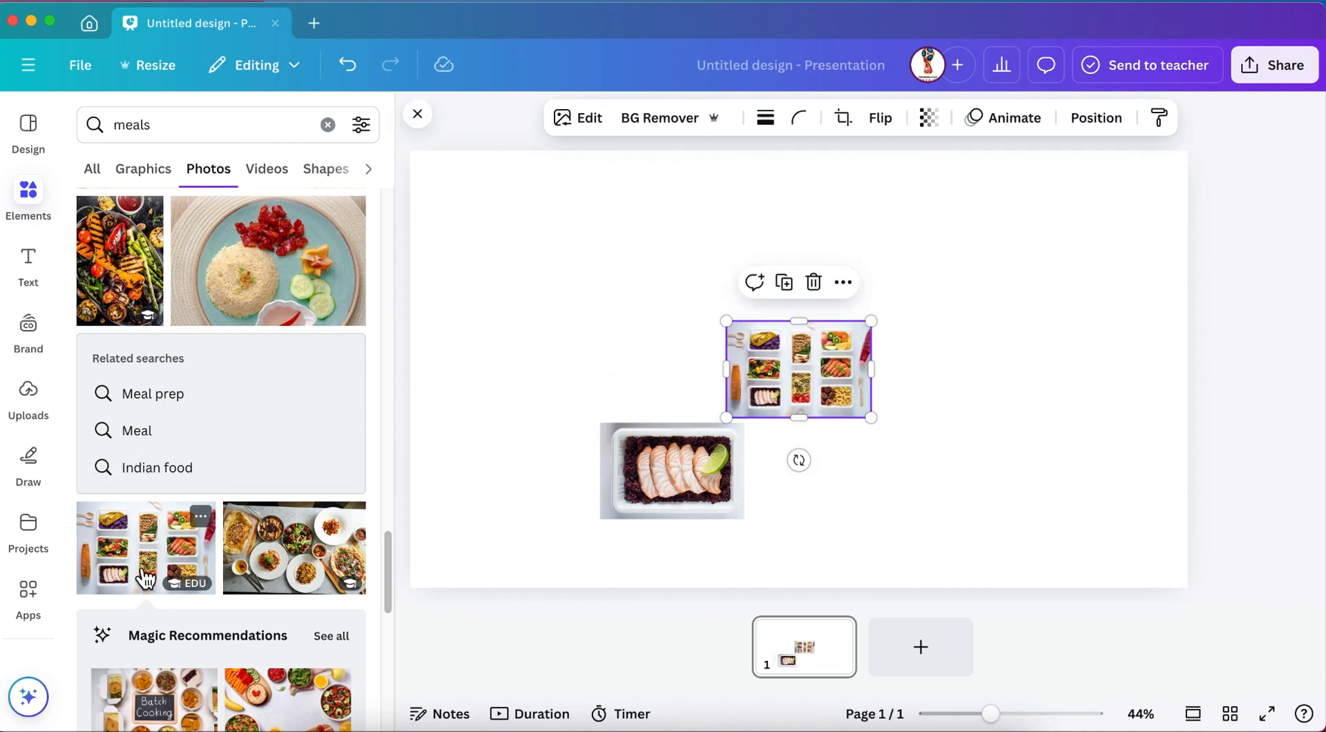
{"action": "left_click_drag", "start_coordinate": [870, 417], "coordinate": [1101, 563]}
{"action": "left_click_drag", "start_coordinate": [913, 563], "coordinate": [913, 552]}
{"action": "left_click_drag", "start_coordinate": [912, 319], "coordinate": [928, 497]}
{"action": "left_click_drag", "start_coordinate": [726, 511], "coordinate": [955, 511]}
{"action": "left_click_drag", "start_coordinate": [1099, 509], "coordinate": [1067, 507]}
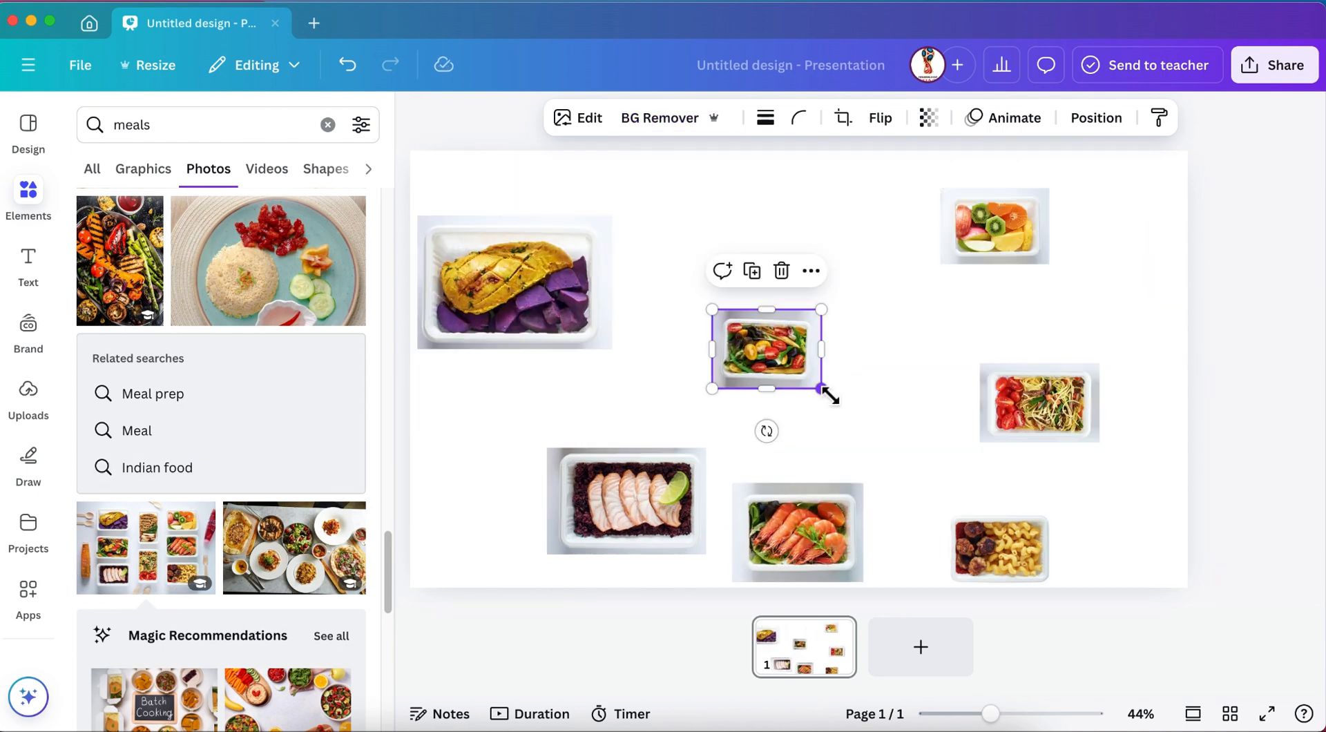
- Enlarge the vegetable salad photo to about 653 by 473 and move it onto a new page 2
{"action": "left_click_drag", "start_coordinate": [826, 391], "coordinate": [977, 519]}
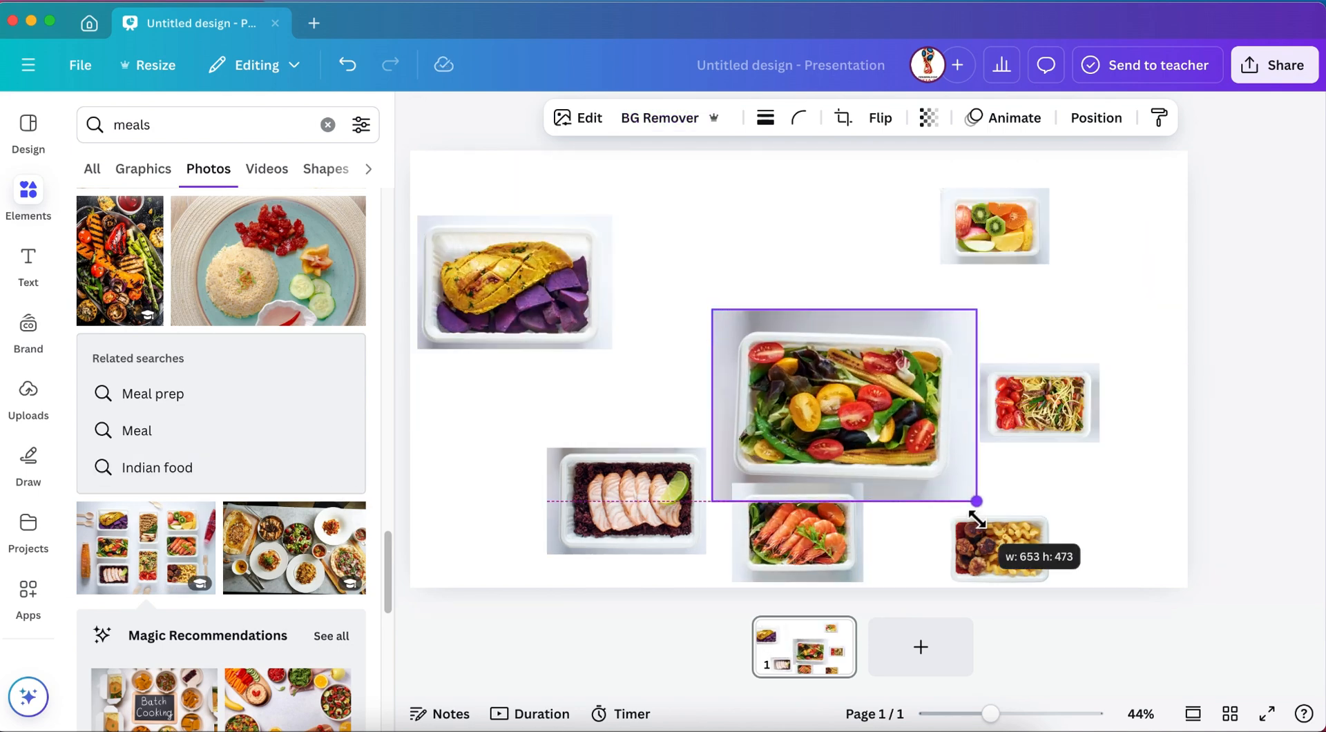
{"action": "left_click", "coordinate": [901, 647]}
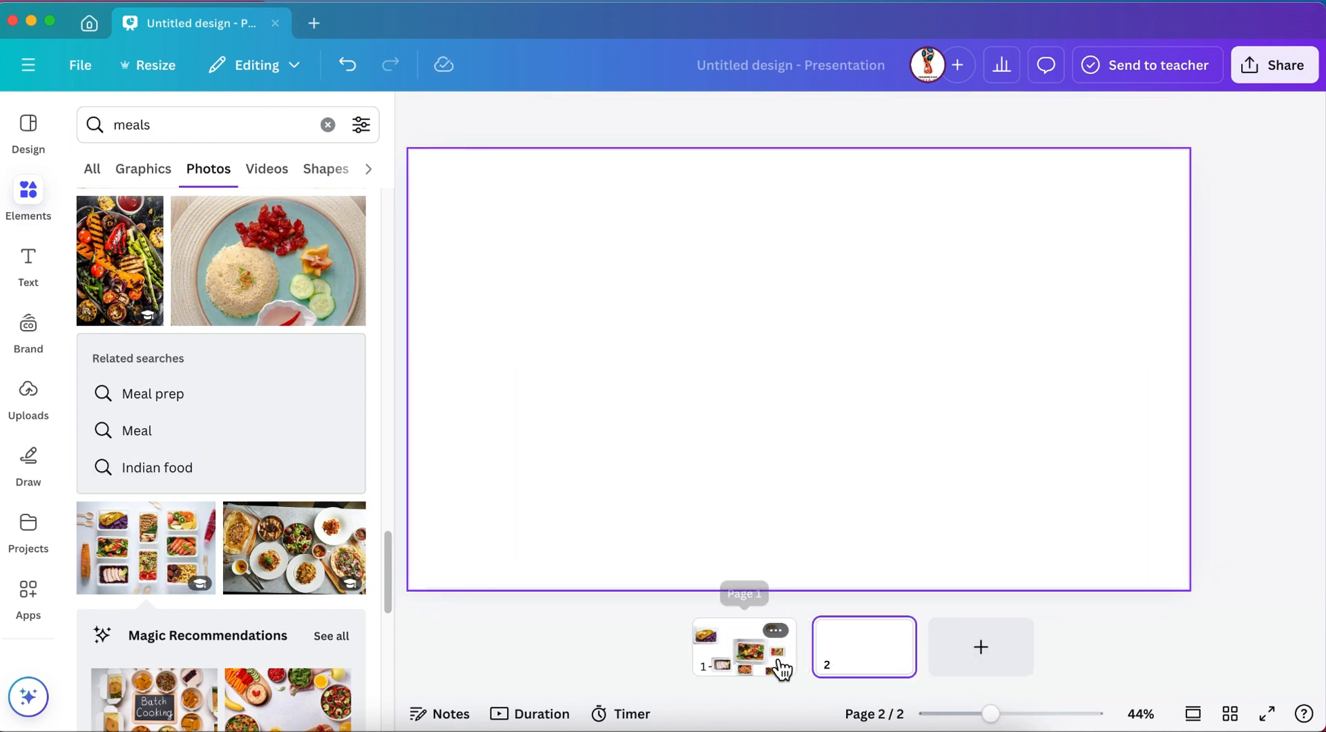
{"action": "left_click", "coordinate": [782, 668]}
{"action": "left_click_drag", "start_coordinate": [872, 480], "coordinate": [871, 649]}
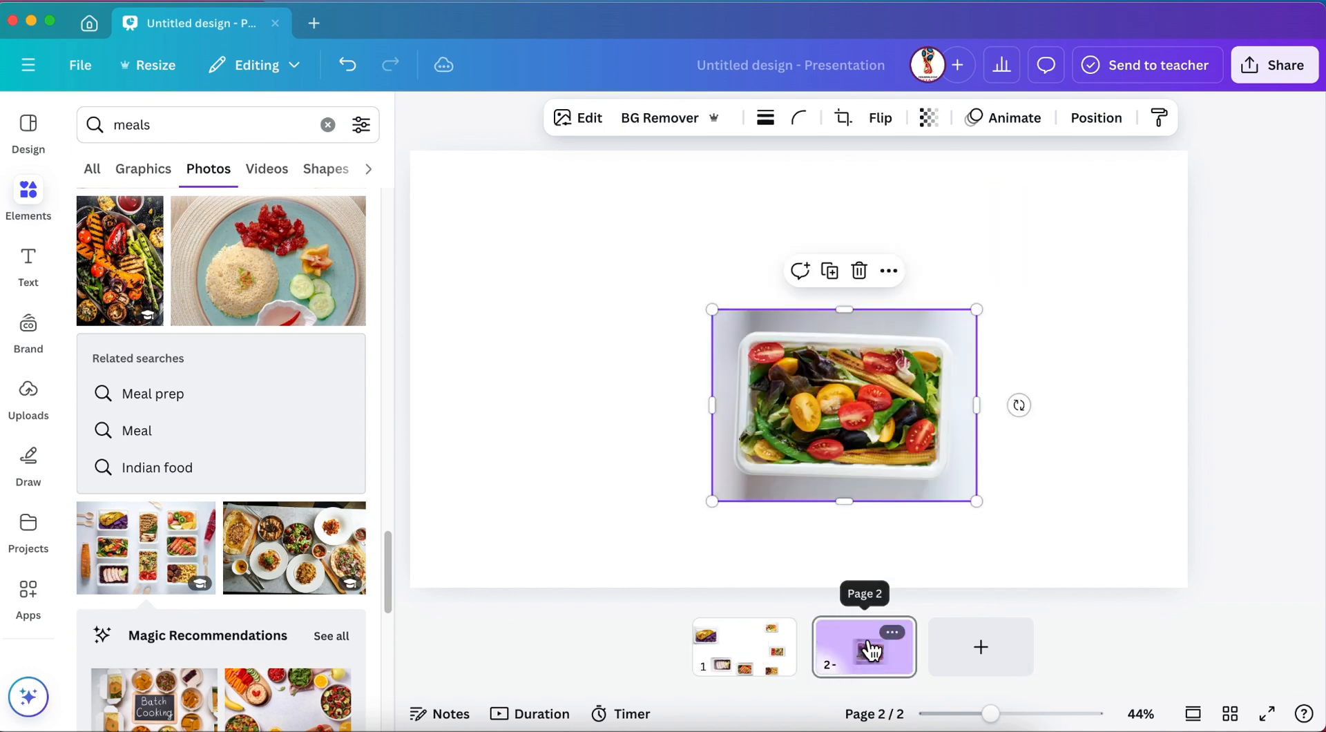
- Move the meatball pasta photo from page 1 onto a new page 3 and add a fourth page
{"action": "left_click", "coordinate": [992, 668]}
{"action": "left_click", "coordinate": [701, 659]}
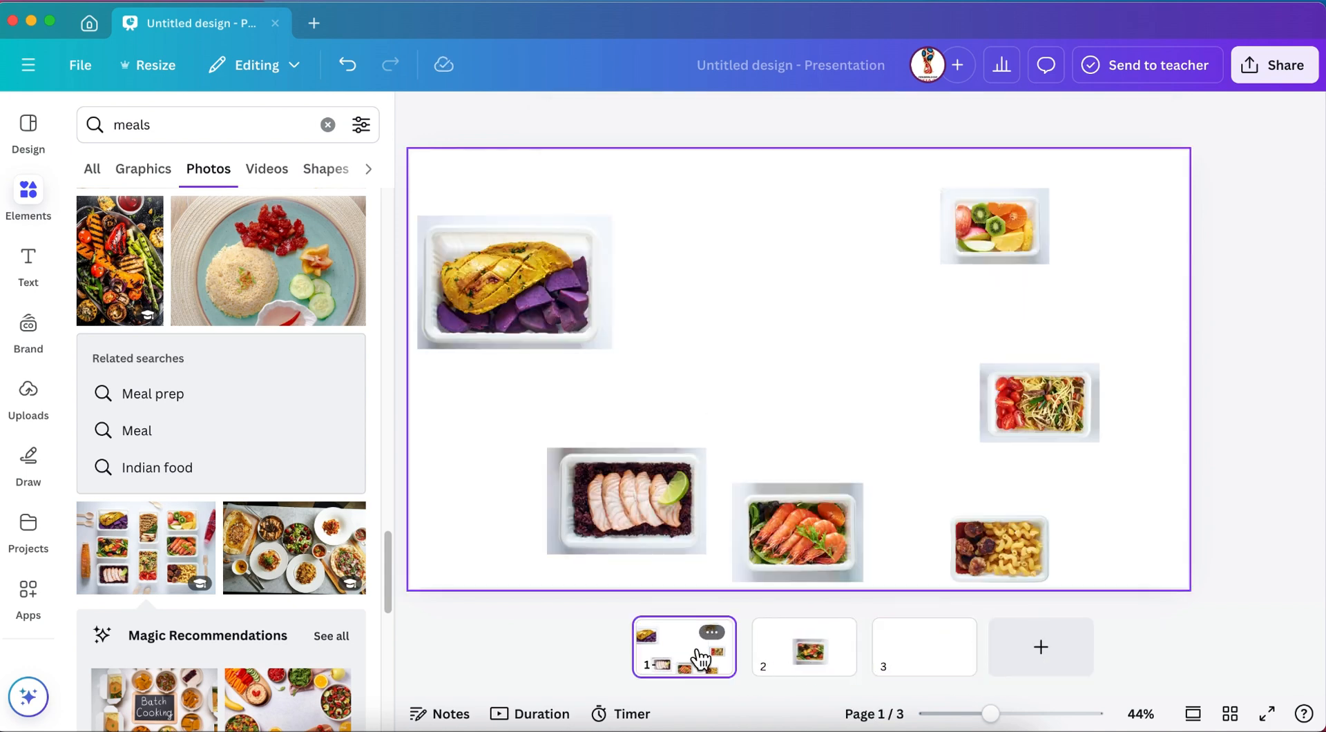
{"action": "left_click_drag", "start_coordinate": [981, 519], "coordinate": [924, 653]}
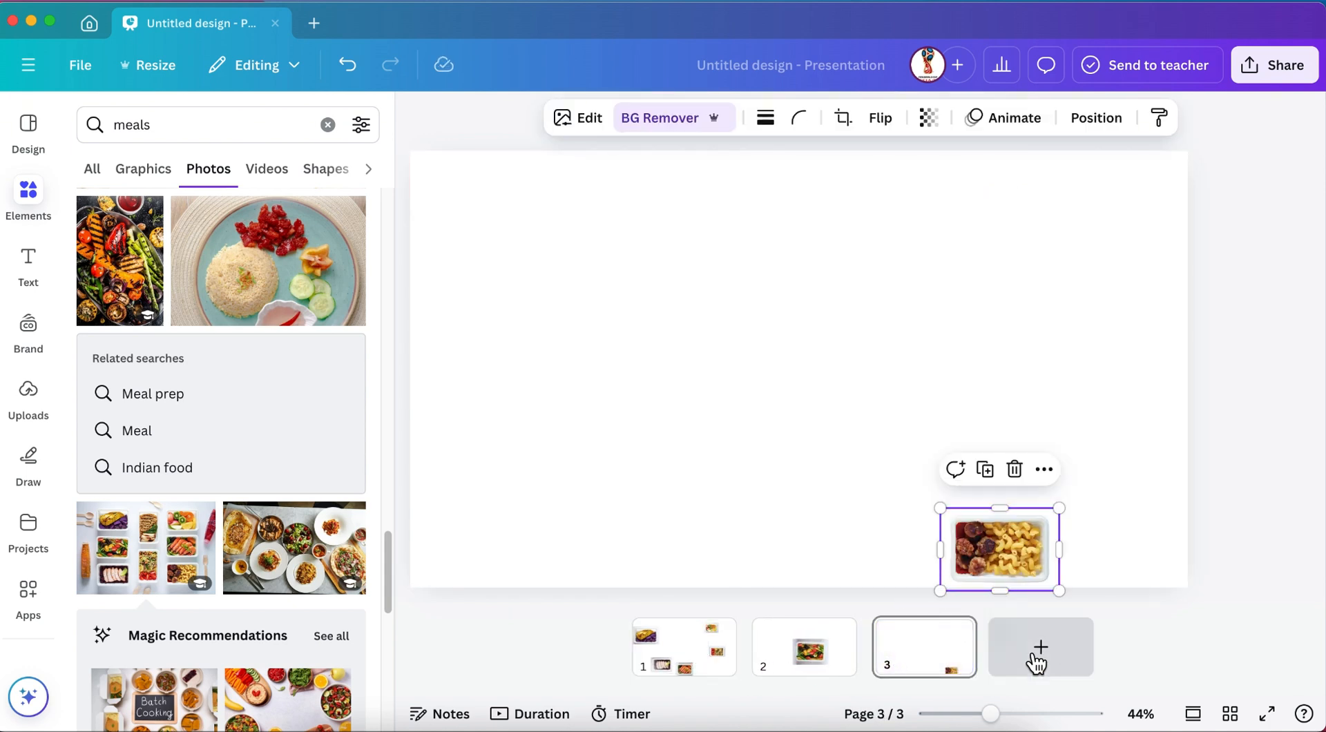
{"action": "left_click", "coordinate": [1036, 661]}
{"action": "left_click", "coordinate": [647, 652]}
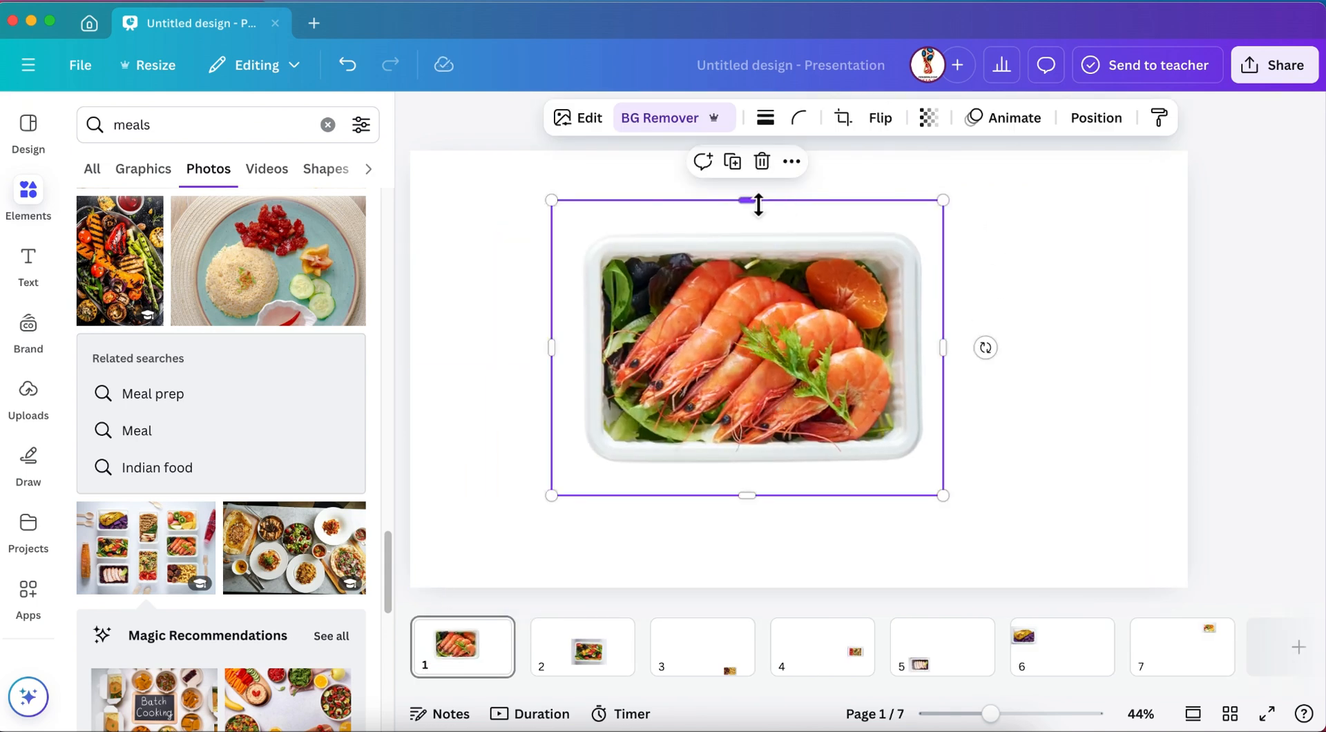
- Trim the empty top, bottom and left margins of the shrimp photo on page 1 and shift it toward the page centre
{"action": "left_click_drag", "start_coordinate": [758, 204], "coordinate": [758, 218]}
{"action": "left_click_drag", "start_coordinate": [746, 495], "coordinate": [748, 479]}
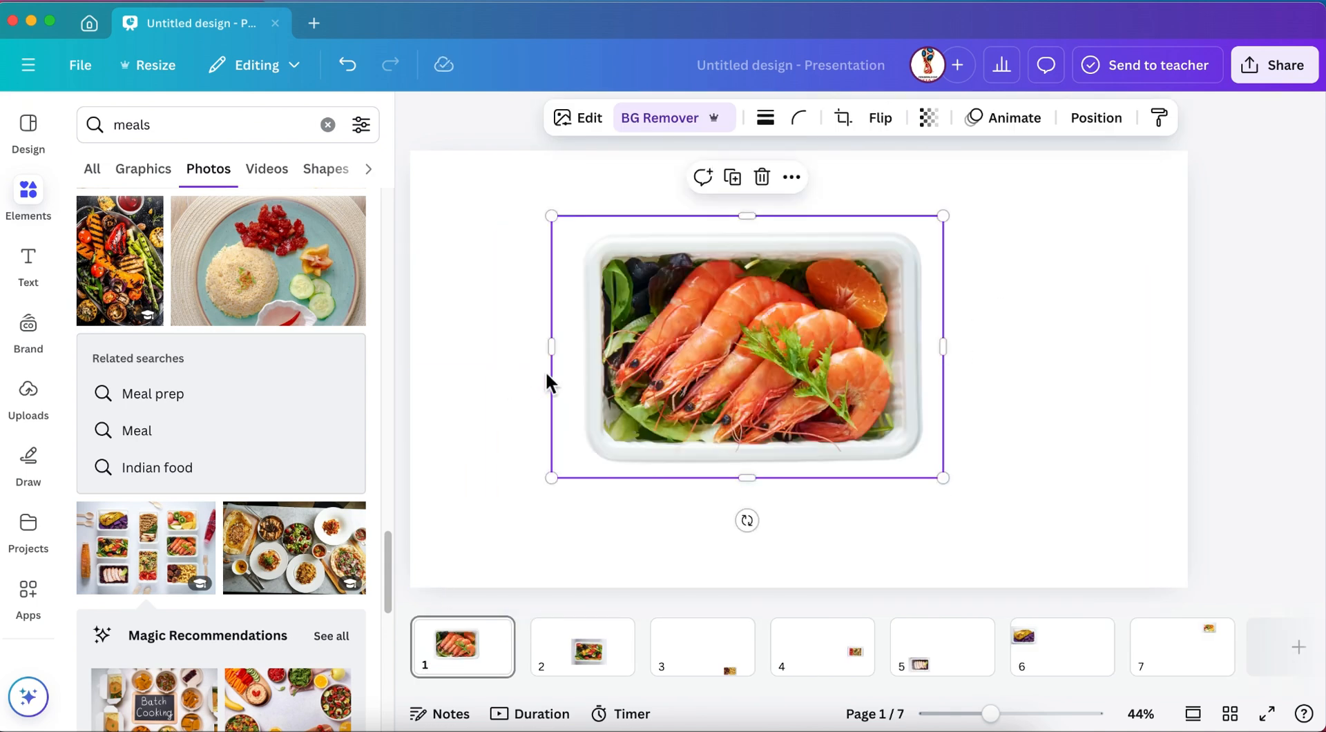
{"action": "left_click_drag", "start_coordinate": [551, 346], "coordinate": [571, 349]}
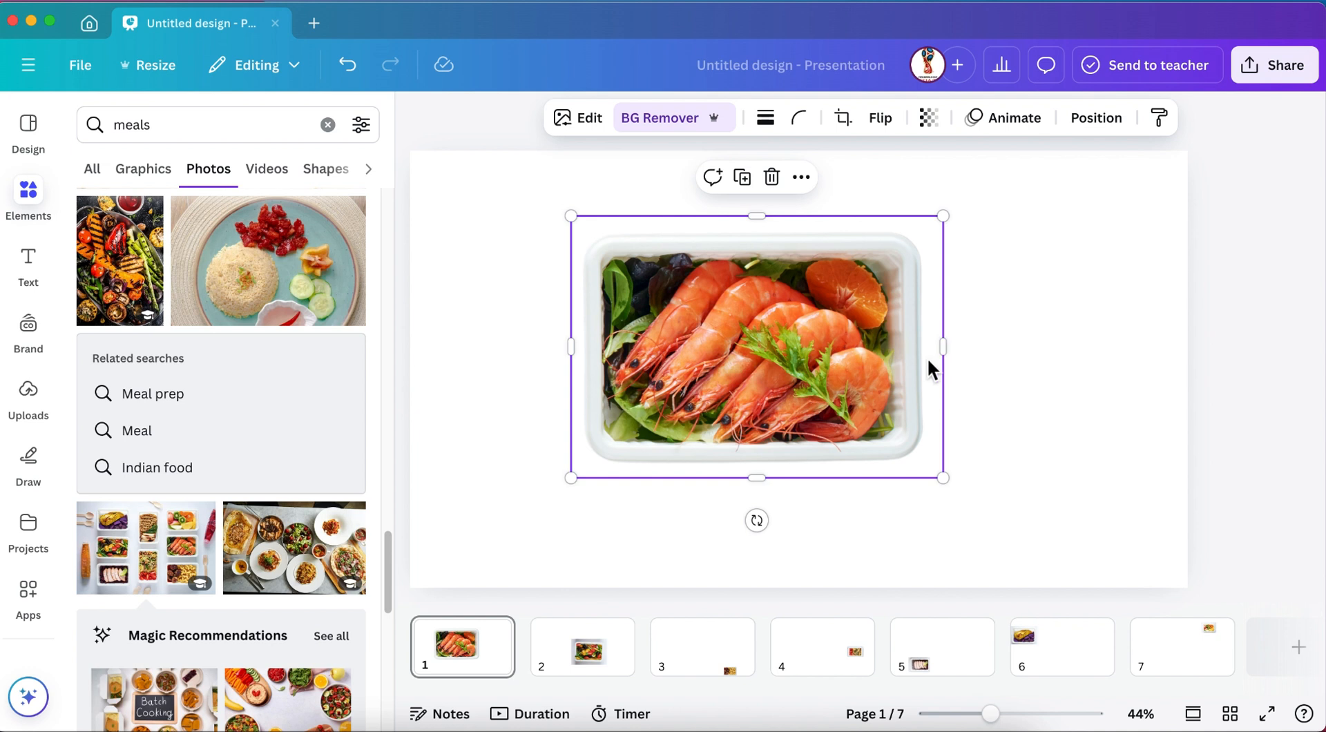
{"action": "left_click_drag", "start_coordinate": [848, 404], "coordinate": [867, 413]}
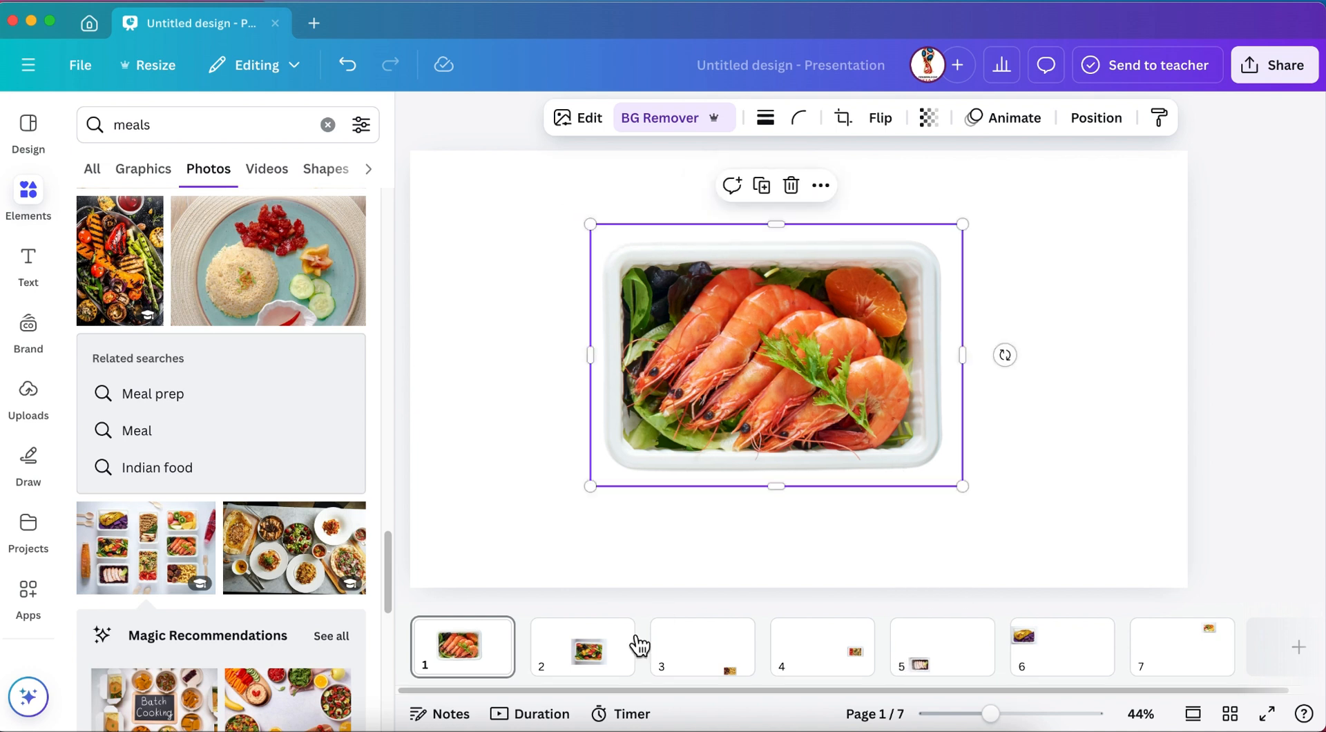
- Remove the background of the salad photo on page 2, enlarge it to about 1,093 by 791 and centre it
{"action": "left_click", "coordinate": [625, 645]}
{"action": "left_click", "coordinate": [673, 121]}
{"action": "left_click_drag", "start_coordinate": [975, 502], "coordinate": [1059, 560]}
{"action": "left_click_drag", "start_coordinate": [921, 460], "coordinate": [799, 381]}
{"action": "left_click_drag", "start_coordinate": [592, 228], "coordinate": [464, 213]}
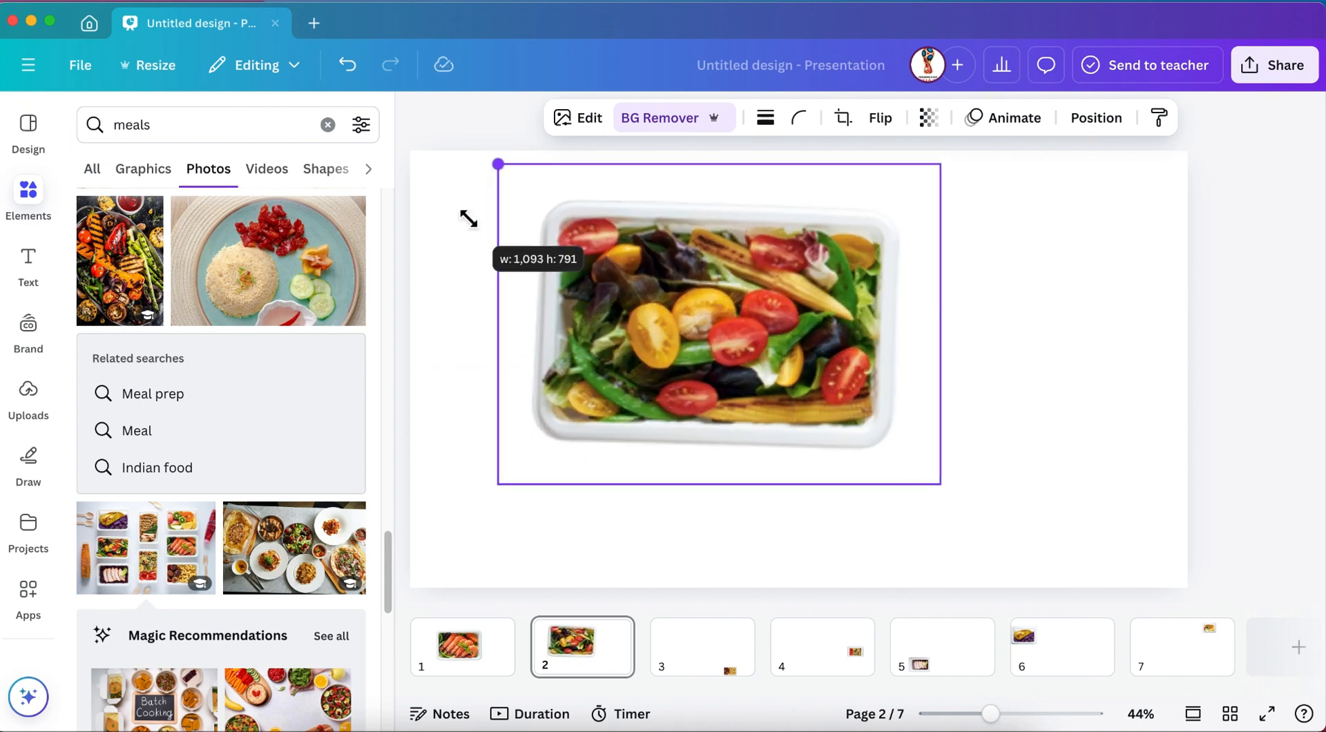
{"action": "left_click_drag", "start_coordinate": [711, 325], "coordinate": [784, 355]}
- Enlarge the meatball pasta photo on page 3 and place it in the middle of the page
{"action": "left_click", "coordinate": [711, 659]}
{"action": "left_click_drag", "start_coordinate": [997, 547], "coordinate": [817, 345]}
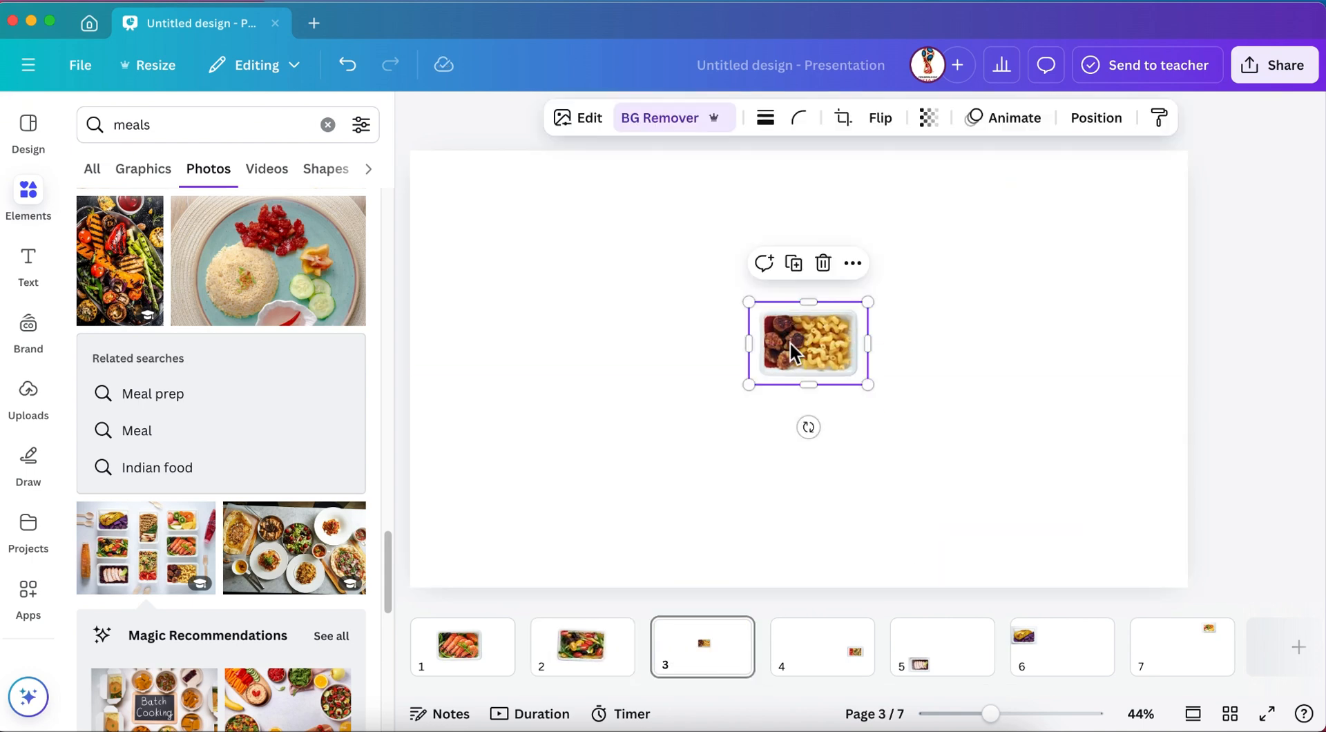
{"action": "left_click_drag", "start_coordinate": [752, 384], "coordinate": [509, 546]}
{"action": "left_click_drag", "start_coordinate": [784, 435], "coordinate": [879, 382]}
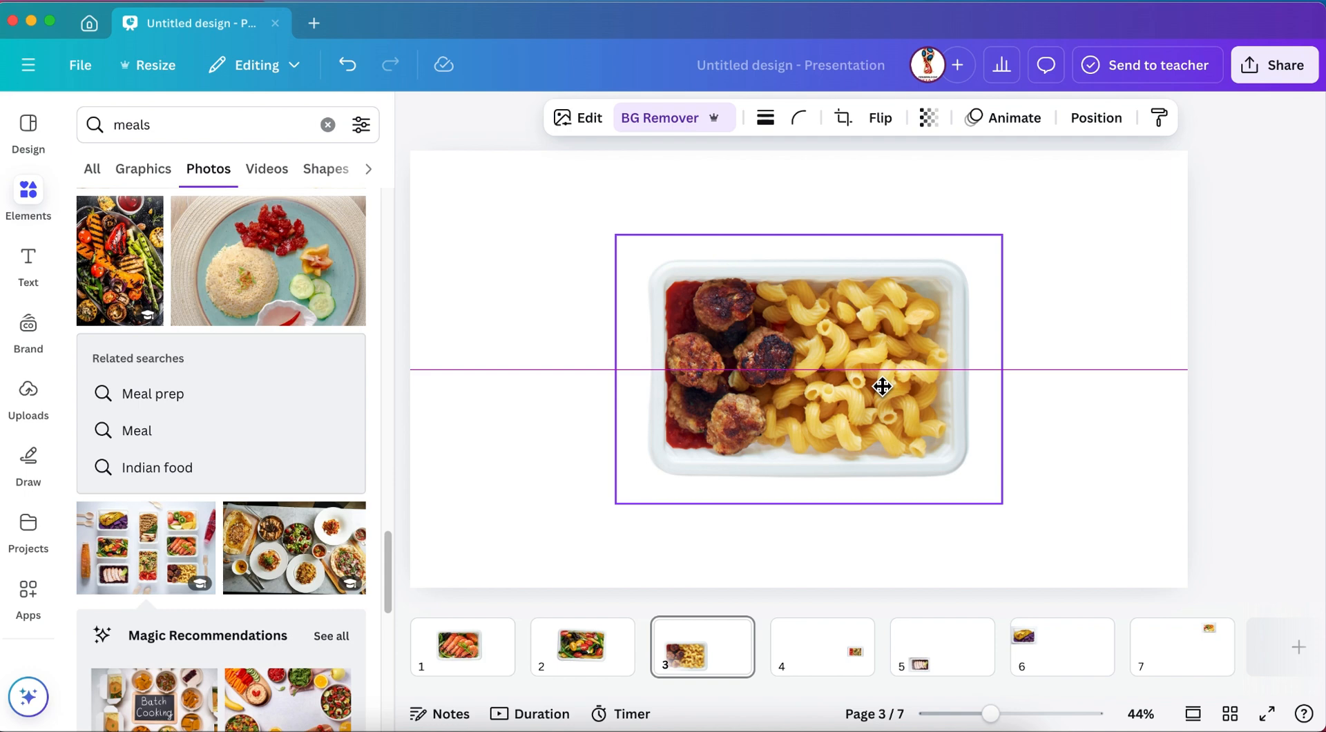
- Enlarge the tomato noodle photo on page 4 and place it in the middle of the page
{"action": "left_click", "coordinate": [849, 657]}
{"action": "left_click_drag", "start_coordinate": [1026, 407], "coordinate": [490, 553]}
{"action": "left_click_drag", "start_coordinate": [722, 445], "coordinate": [794, 395]}
- Remove the background of the sliced-salmon photo on page 5 and enlarge it in the middle of the page
{"action": "left_click", "coordinate": [921, 645]}
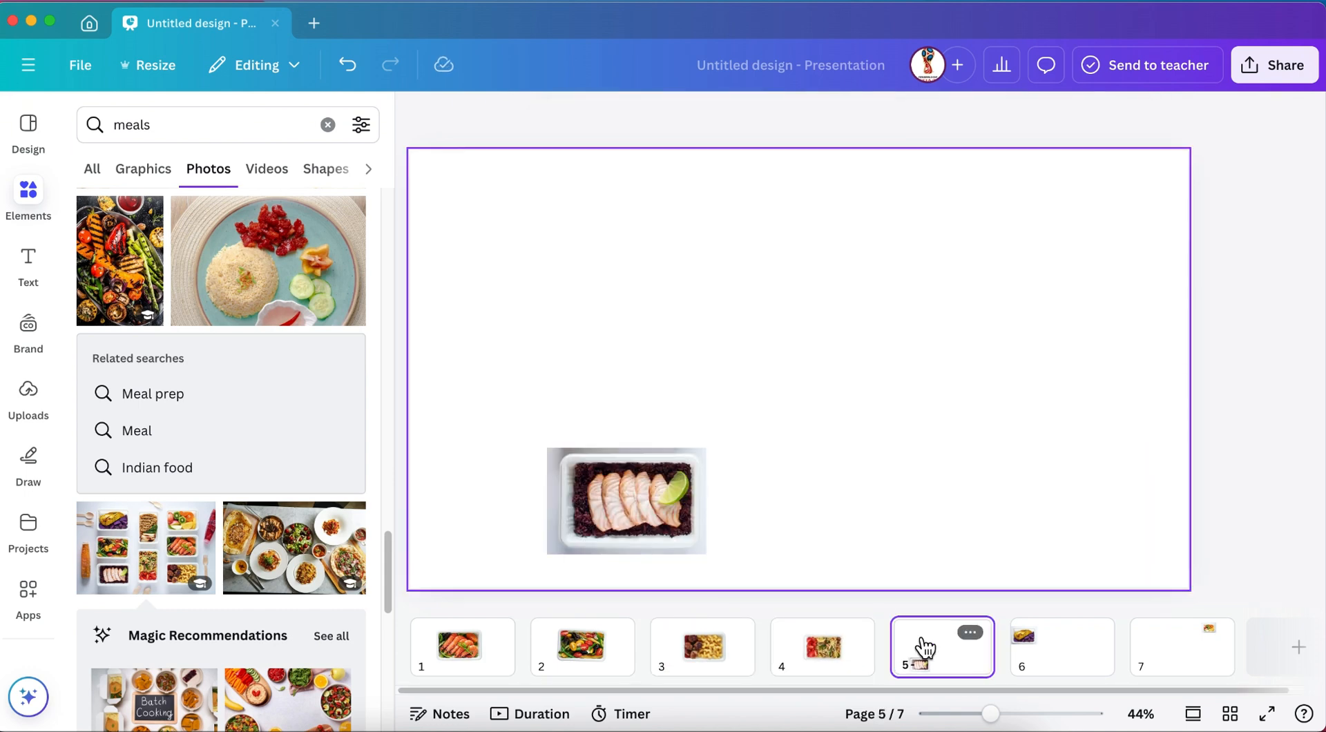
{"action": "left_click_drag", "start_coordinate": [646, 501], "coordinate": [816, 371]}
{"action": "left_click_drag", "start_coordinate": [718, 421], "coordinate": [764, 373]}
- Remove the background of the purple potato meal photo on page 6, enlarge it and centre it on the page
{"action": "left_click", "coordinate": [1062, 647]}
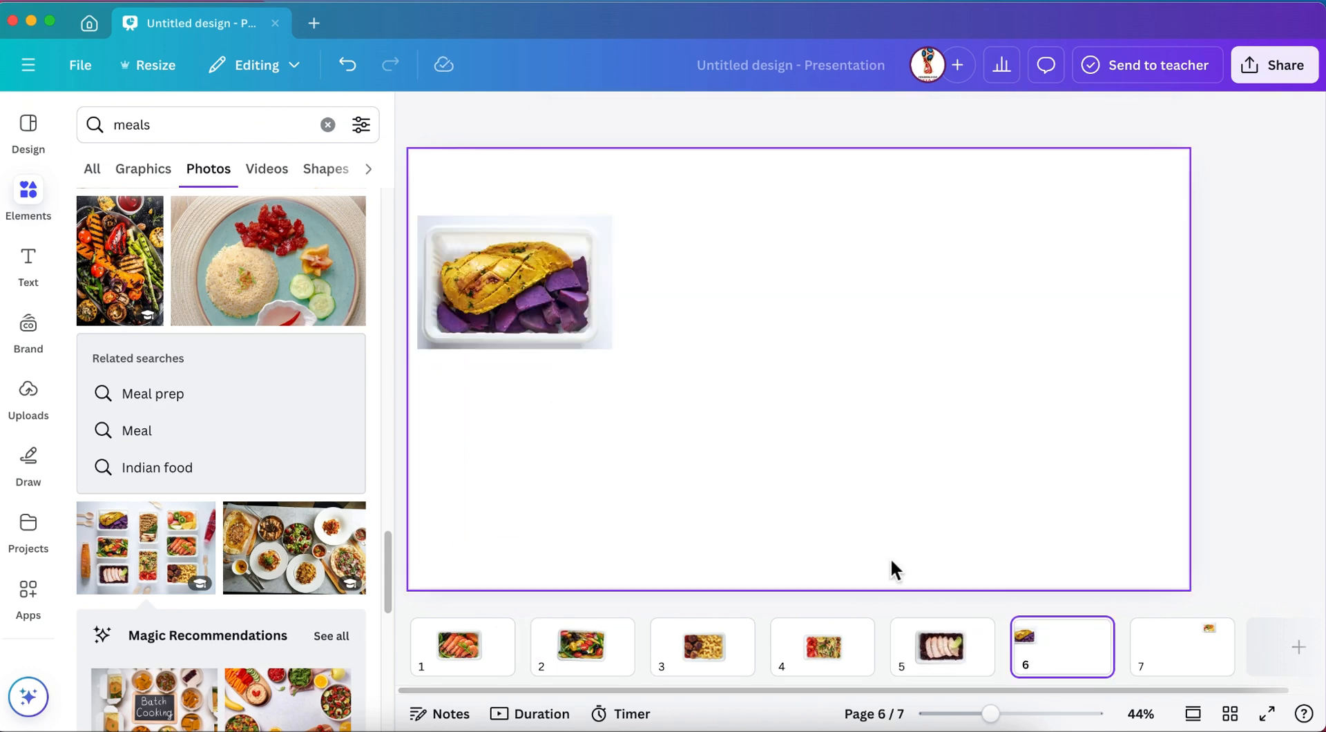
{"action": "left_click_drag", "start_coordinate": [559, 281], "coordinate": [845, 370]}
{"action": "left_click_drag", "start_coordinate": [701, 436], "coordinate": [435, 593]}
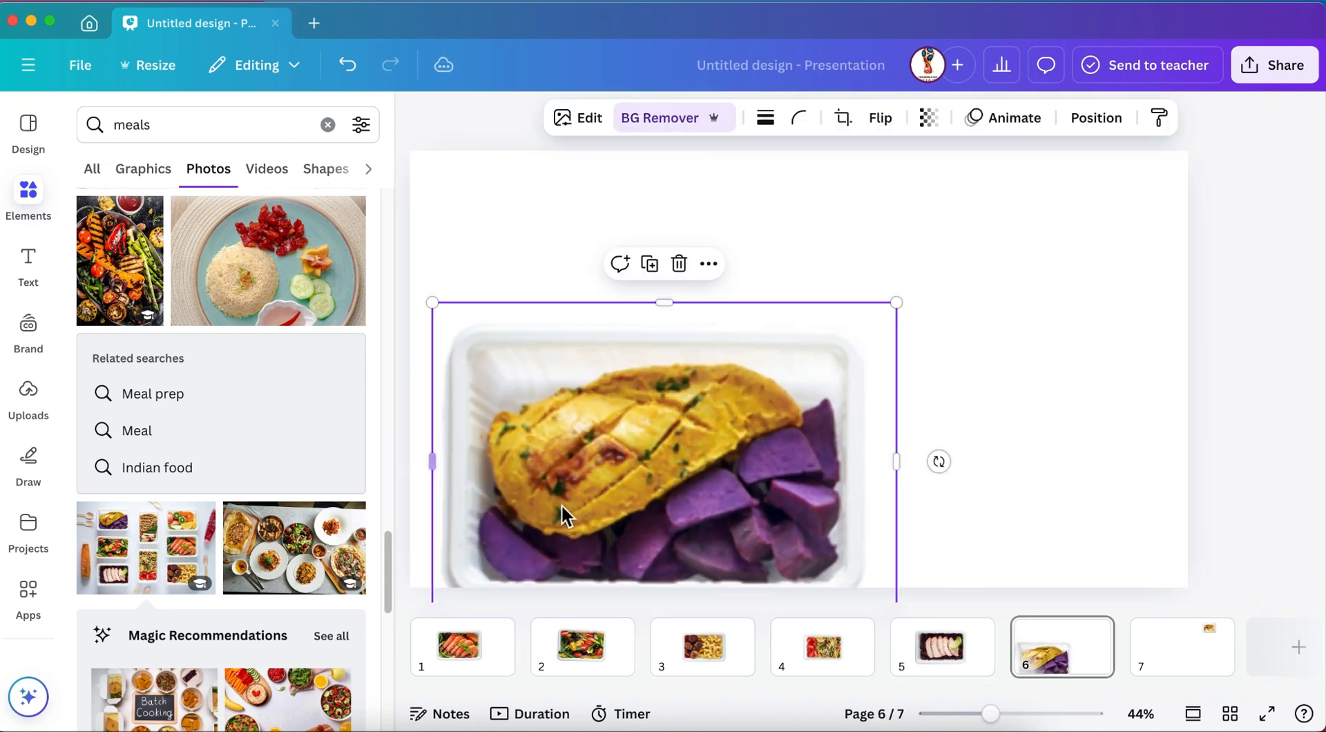
{"action": "left_click_drag", "start_coordinate": [562, 511], "coordinate": [759, 383]}
- Remove the background of the fruit box photo on page 7, enlarge it and centre it on the page
{"action": "scroll", "coordinate": [975, 495], "scroll_direction": "down", "scroll_amount": 3}
{"action": "left_click_drag", "start_coordinate": [994, 228], "coordinate": [464, 577]}
{"action": "left_click_drag", "start_coordinate": [672, 483], "coordinate": [778, 402]}
{"action": "left_click_drag", "start_coordinate": [953, 497], "coordinate": [1020, 549]}
{"action": "left_click_drag", "start_coordinate": [834, 413], "coordinate": [827, 372]}
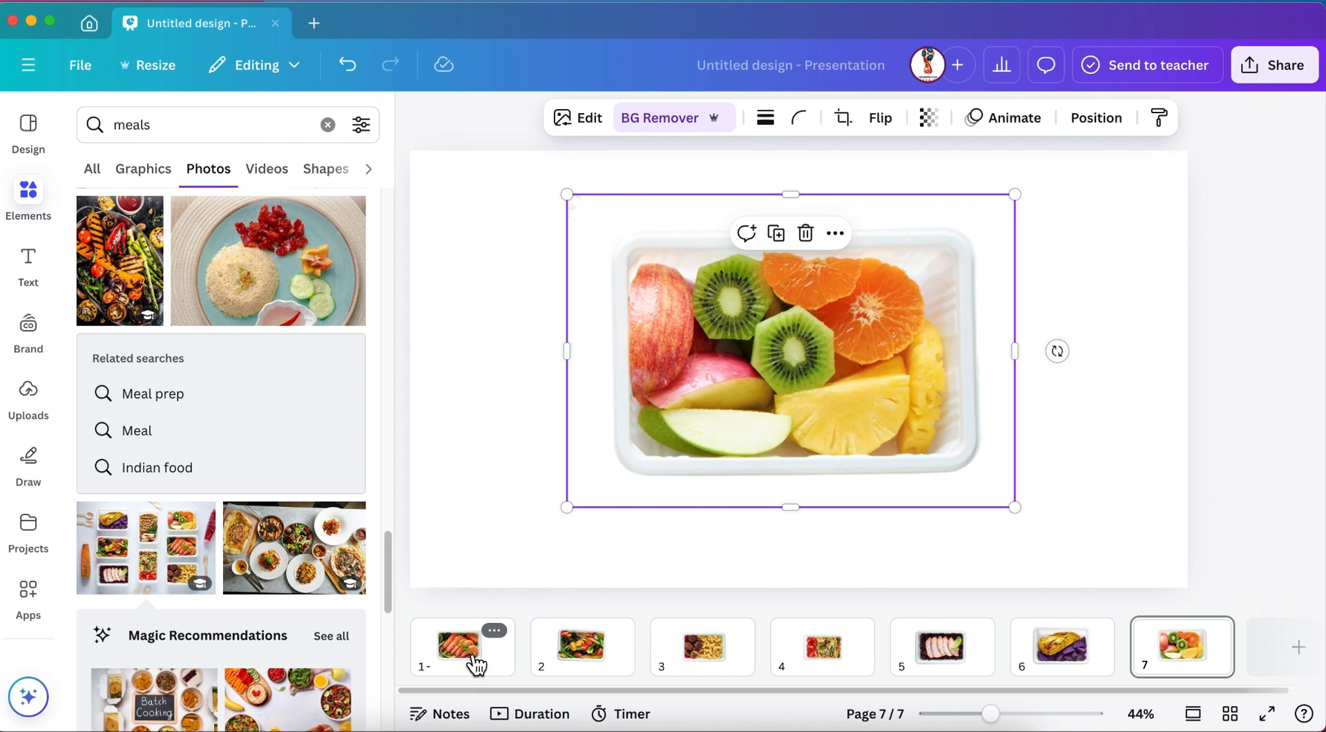
- Duplicate page 1 and enlarge the shrimp photo on the copy until the food fills the whole page
{"action": "left_click", "coordinate": [494, 630]}
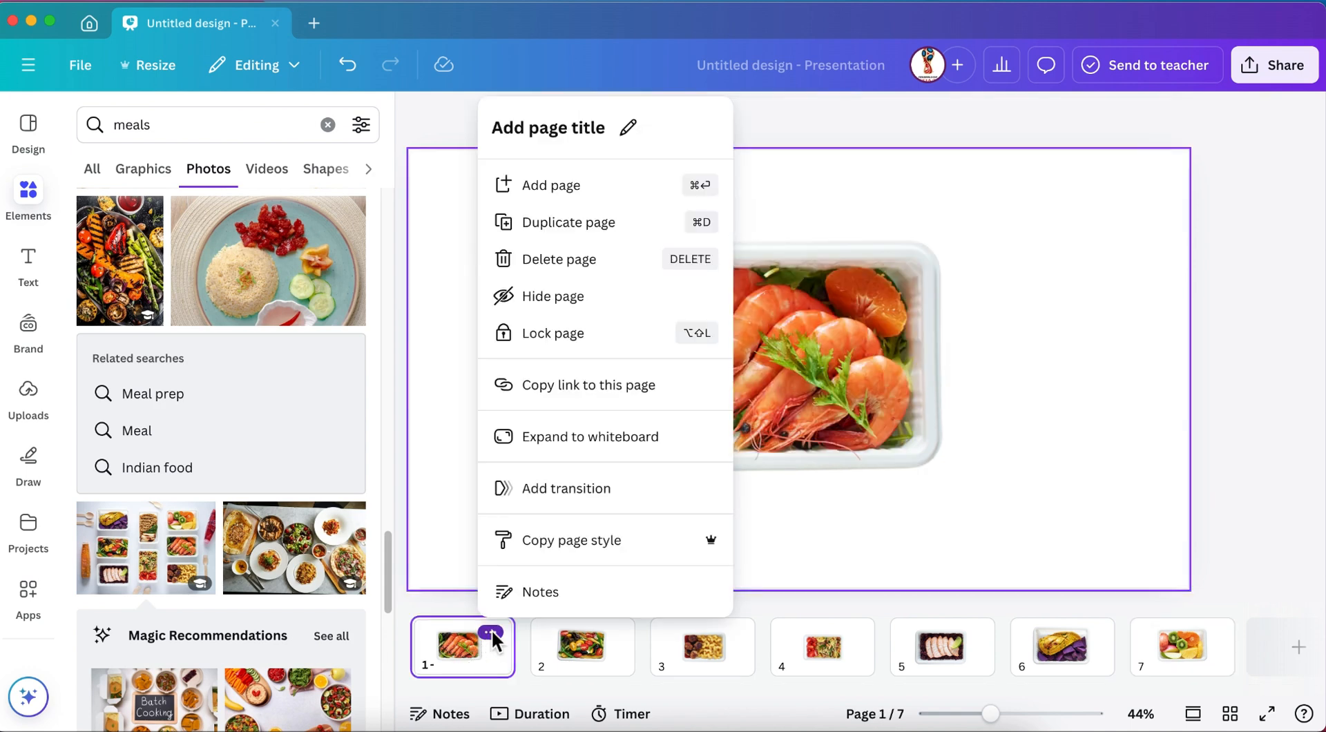
{"action": "left_click", "coordinate": [594, 222]}
{"action": "left_click", "coordinate": [736, 412]}
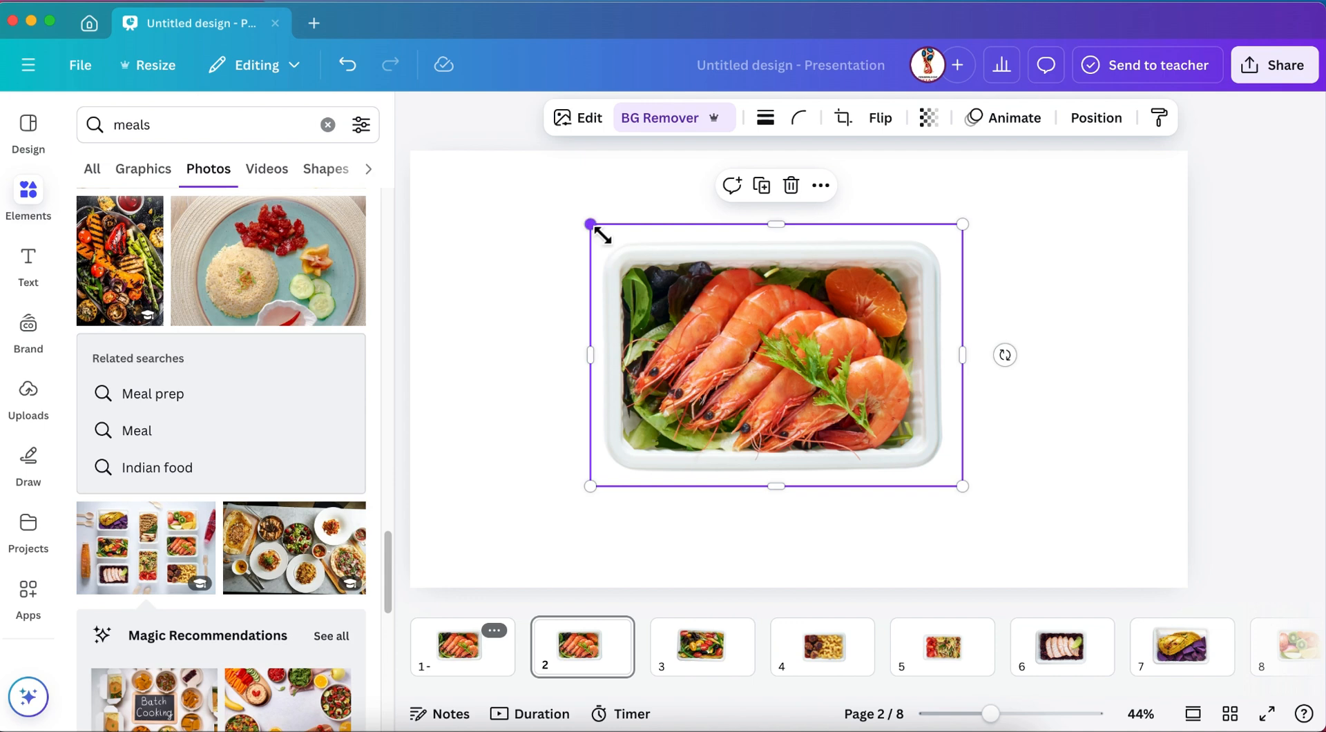
{"action": "left_click_drag", "start_coordinate": [602, 235], "coordinate": [3, 172]}
{"action": "left_click_drag", "start_coordinate": [759, 321], "coordinate": [883, 413]}
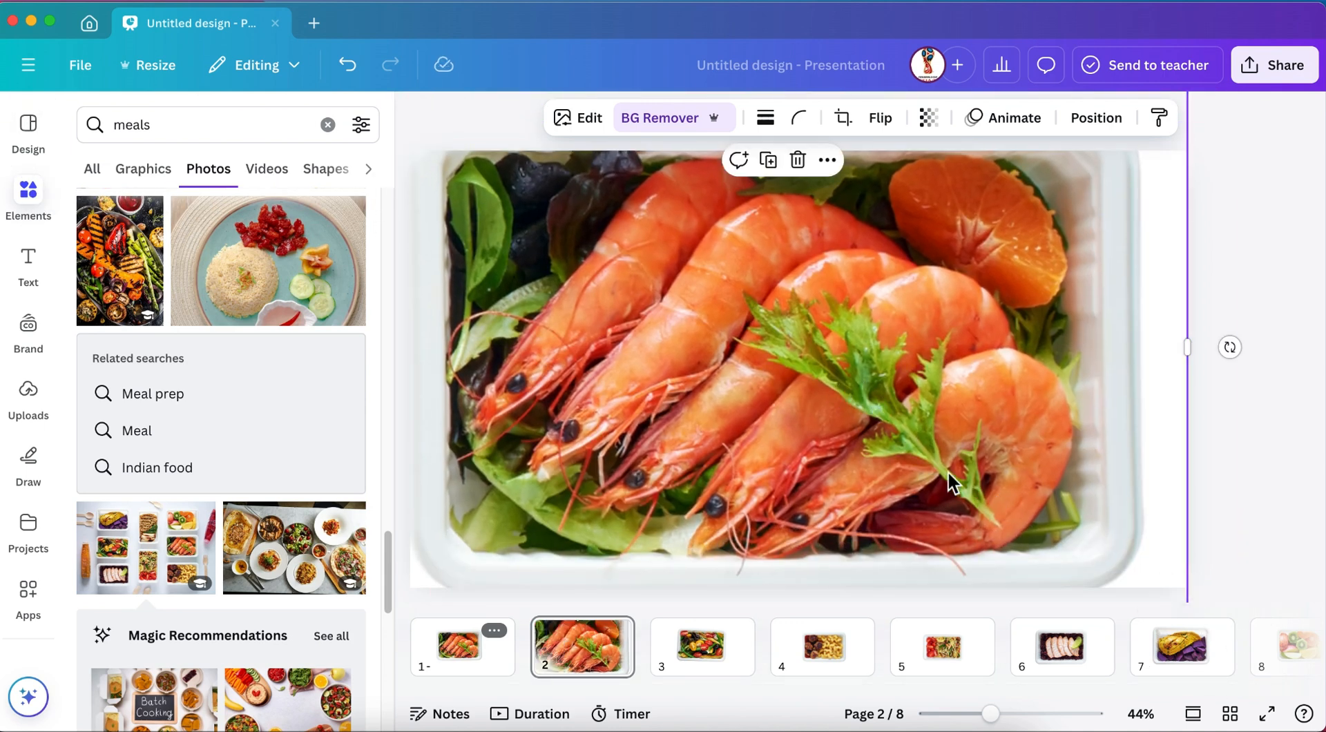
{"action": "scroll", "coordinate": [953, 468], "scroll_direction": "down", "scroll_amount": 5}
{"action": "left_click_drag", "start_coordinate": [927, 528], "coordinate": [1034, 582]}
{"action": "left_click_drag", "start_coordinate": [727, 394], "coordinate": [698, 370]}
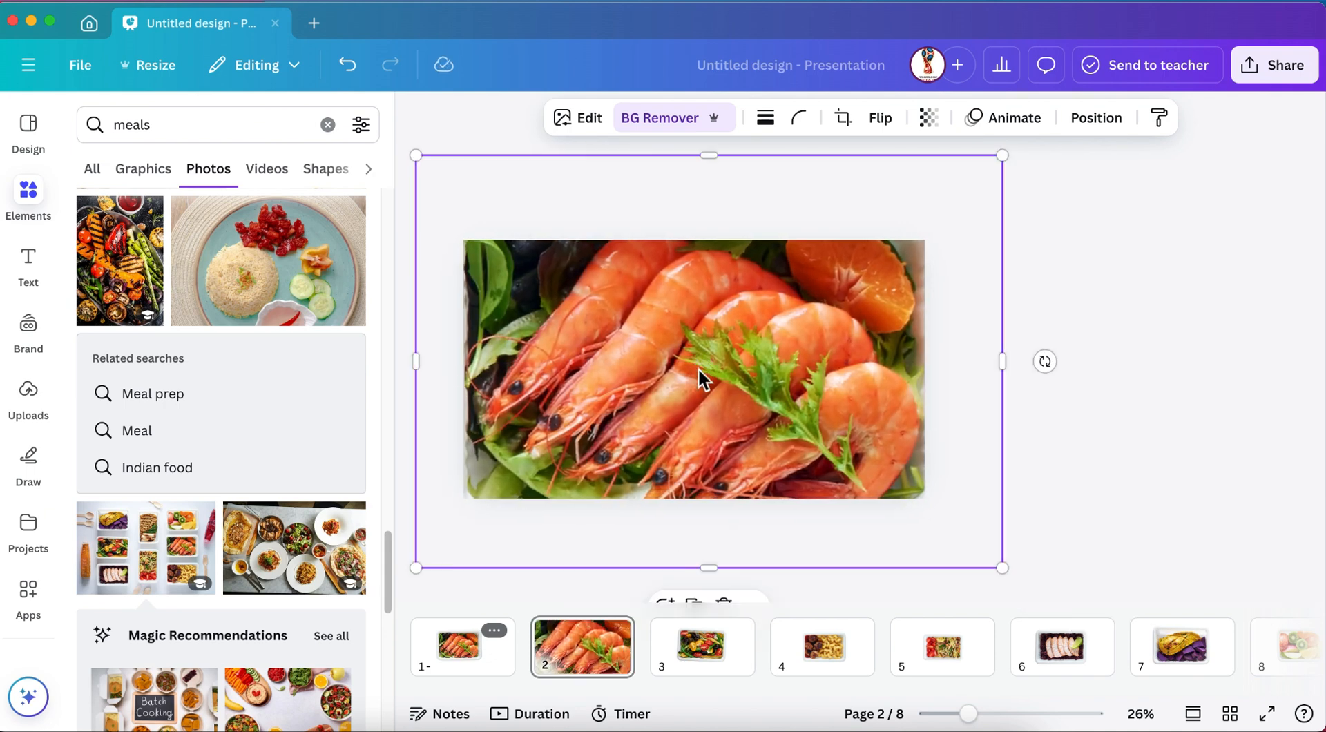
- Duplicate page 3 with the vegetable salad photo
{"action": "left_click", "coordinate": [705, 670]}
{"action": "left_click", "coordinate": [733, 631]}
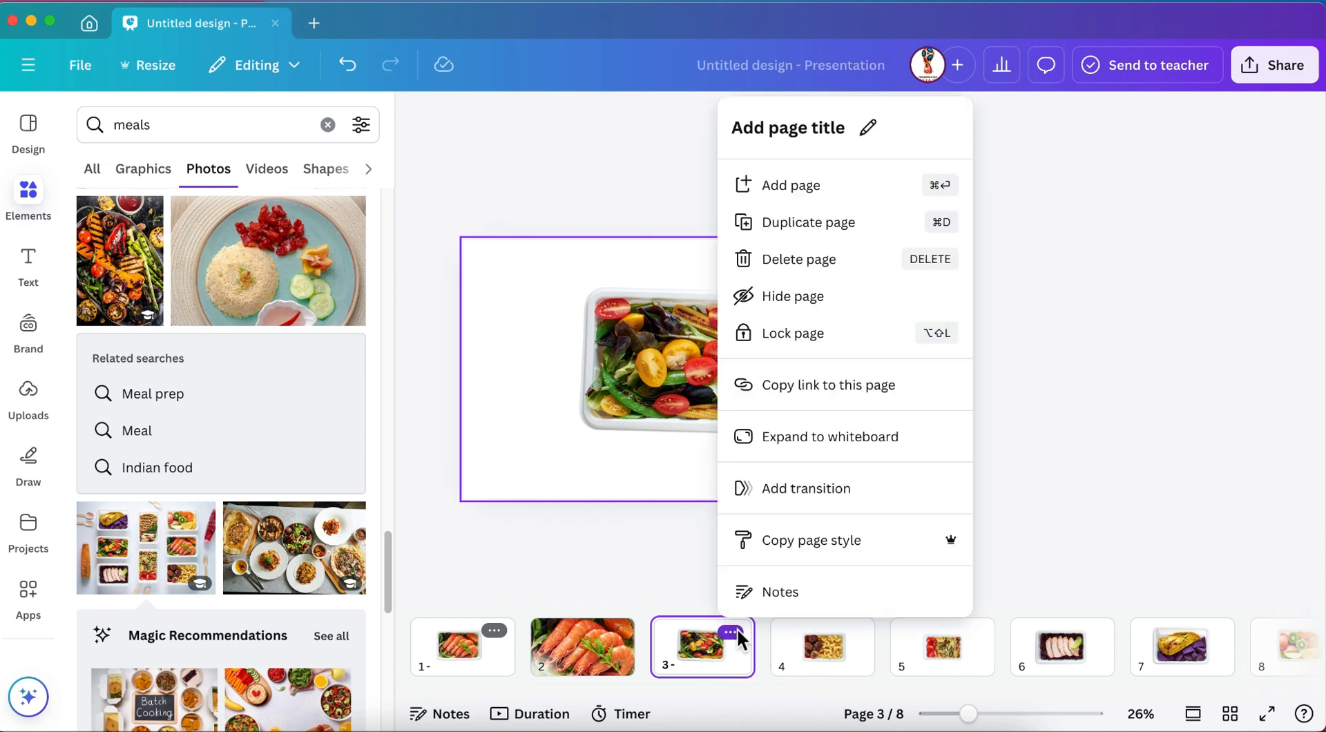
{"action": "left_click", "coordinate": [809, 232]}
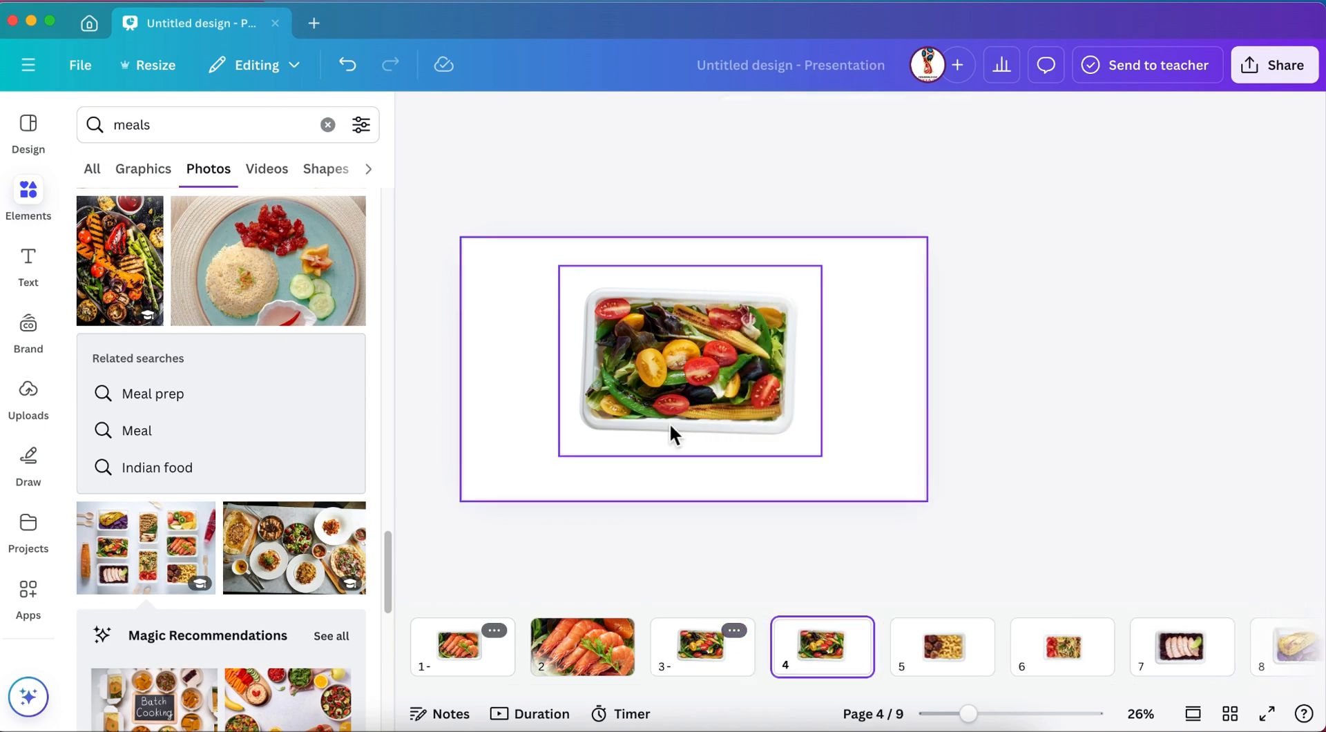
{"action": "left_click", "coordinate": [698, 394]}
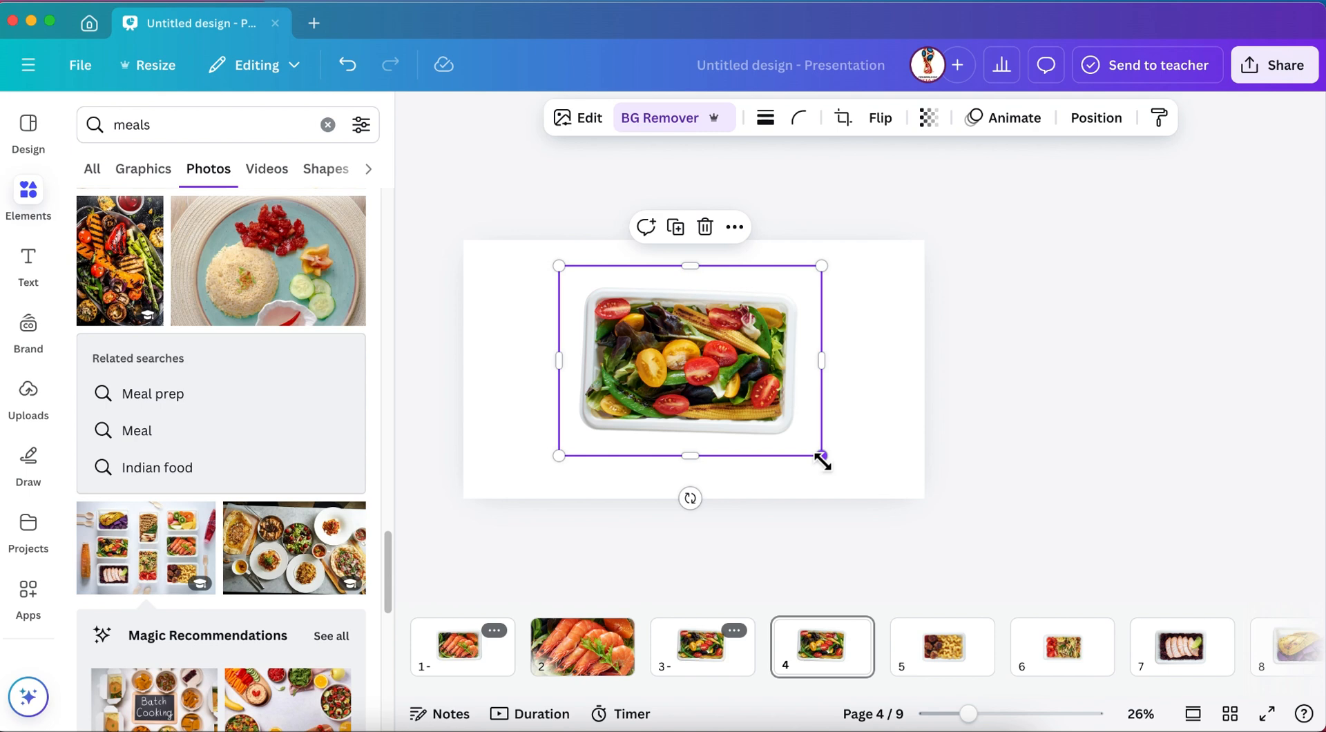
- Enlarge and reposition the salad photo on page 3 so the vegetables fill the whole page
{"action": "left_click", "coordinate": [685, 658]}
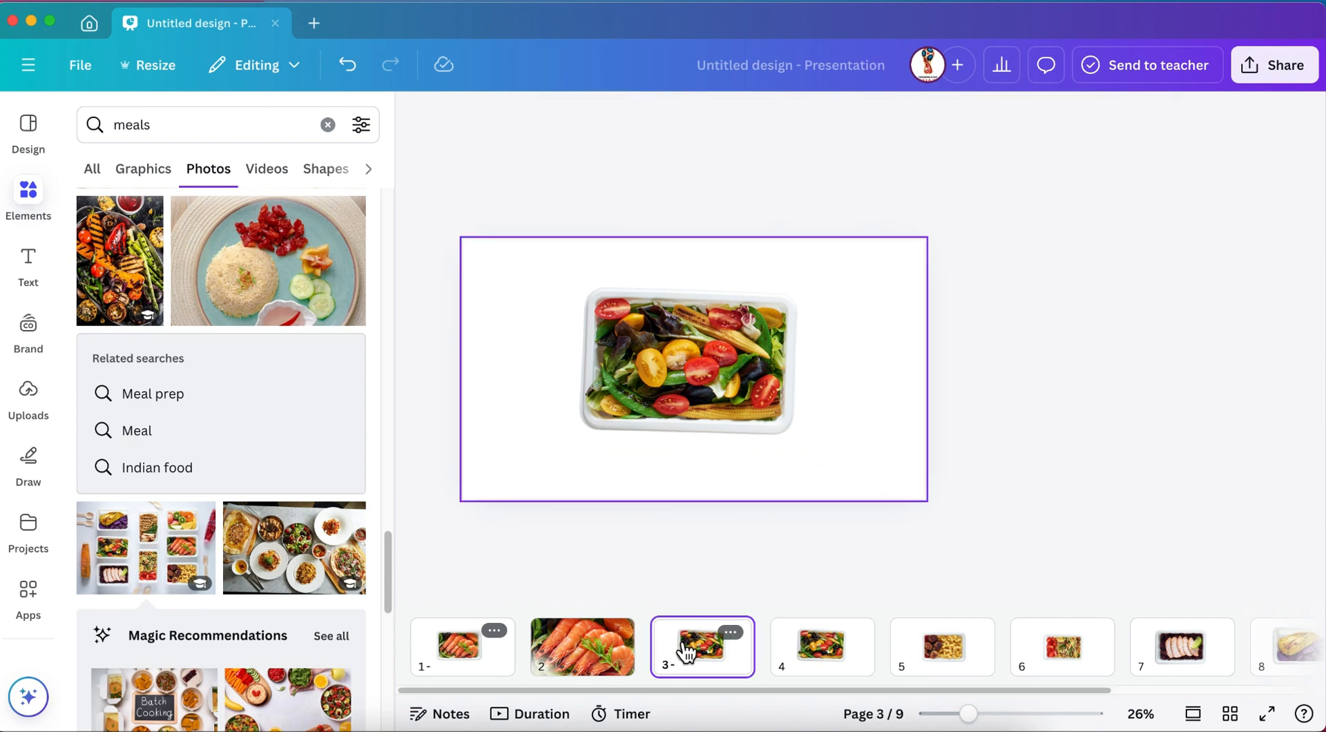
{"action": "left_click", "coordinate": [695, 405]}
{"action": "left_click_drag", "start_coordinate": [559, 456], "coordinate": [249, 708]}
{"action": "left_click_drag", "start_coordinate": [591, 409], "coordinate": [802, 268]}
{"action": "left_click_drag", "start_coordinate": [1015, 599], "coordinate": [1067, 628]}
{"action": "left_click_drag", "start_coordinate": [843, 414], "coordinate": [793, 388]}
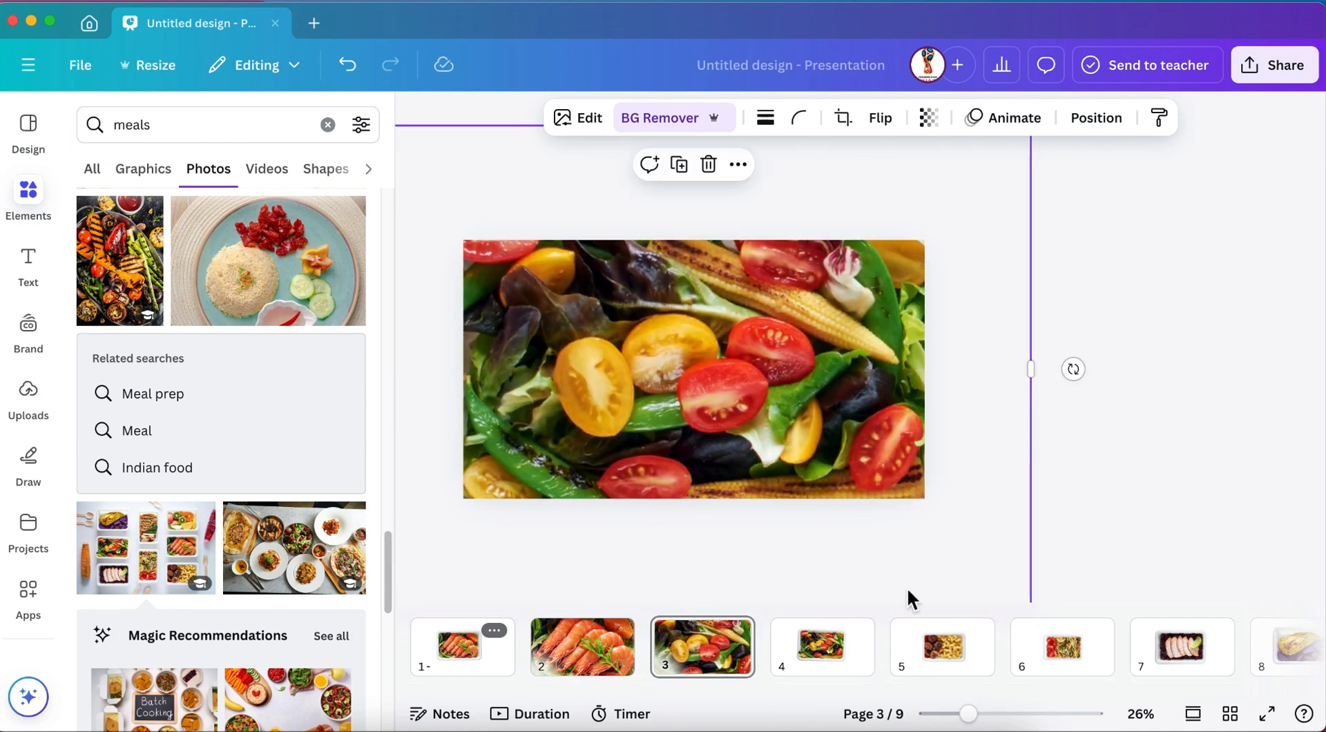
- Duplicate page 5 with the meatball pasta photo
{"action": "left_click", "coordinate": [942, 658]}
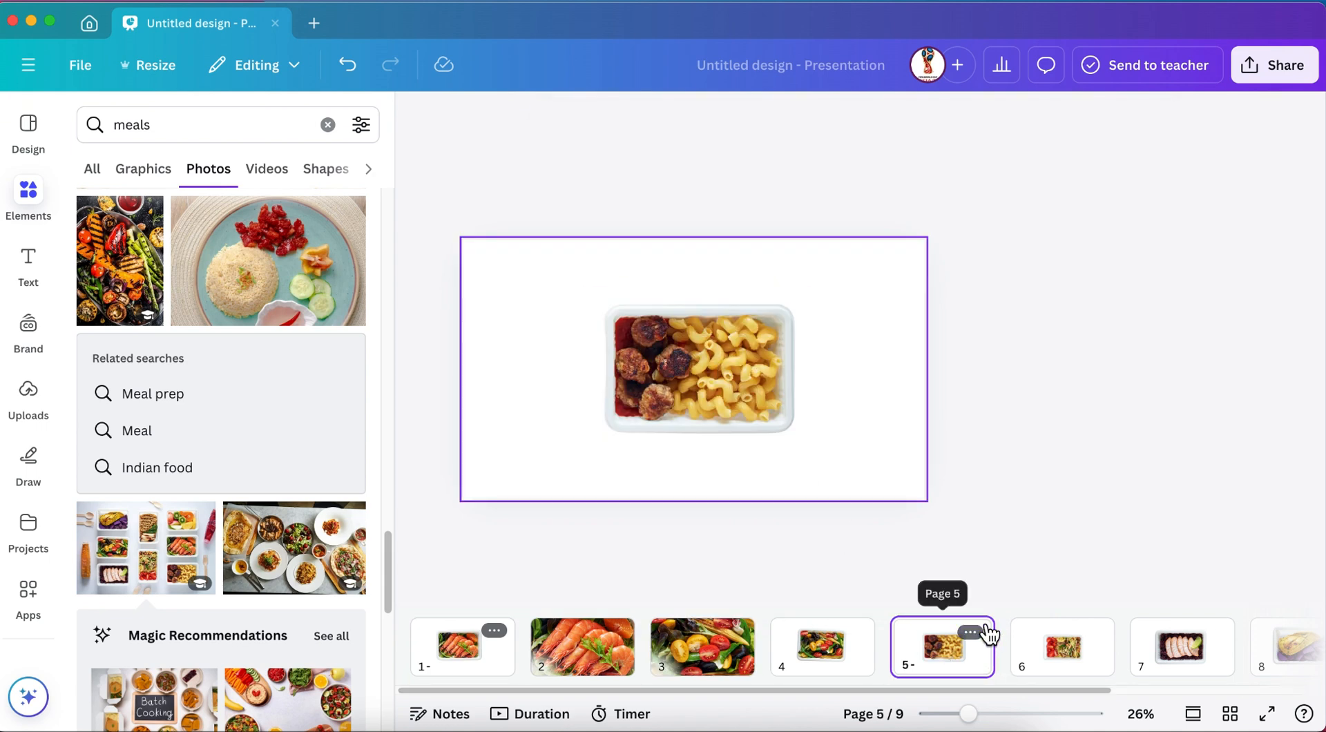
{"action": "left_click", "coordinate": [972, 633]}
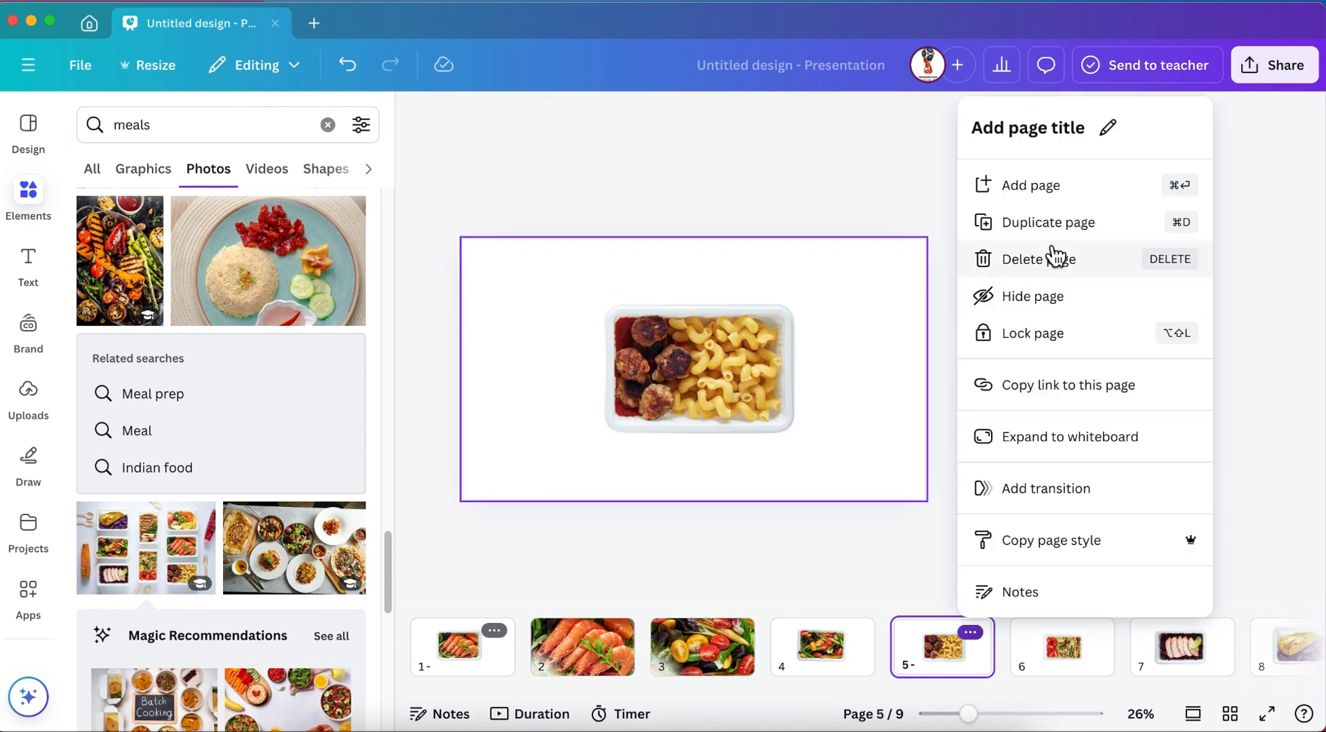
{"action": "left_click", "coordinate": [1011, 221]}
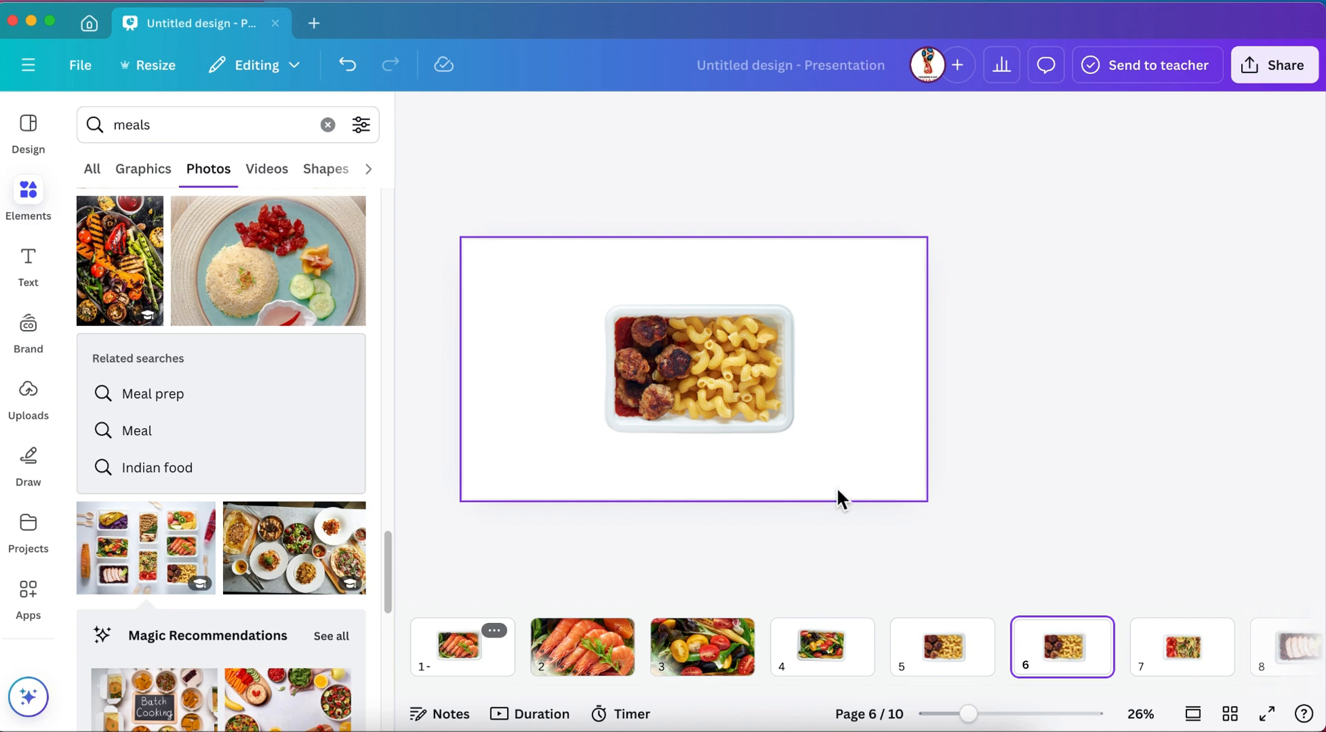
- Enlarge the meatball pasta photo on page 6 until the food fills the whole page
{"action": "left_click", "coordinate": [767, 399]}
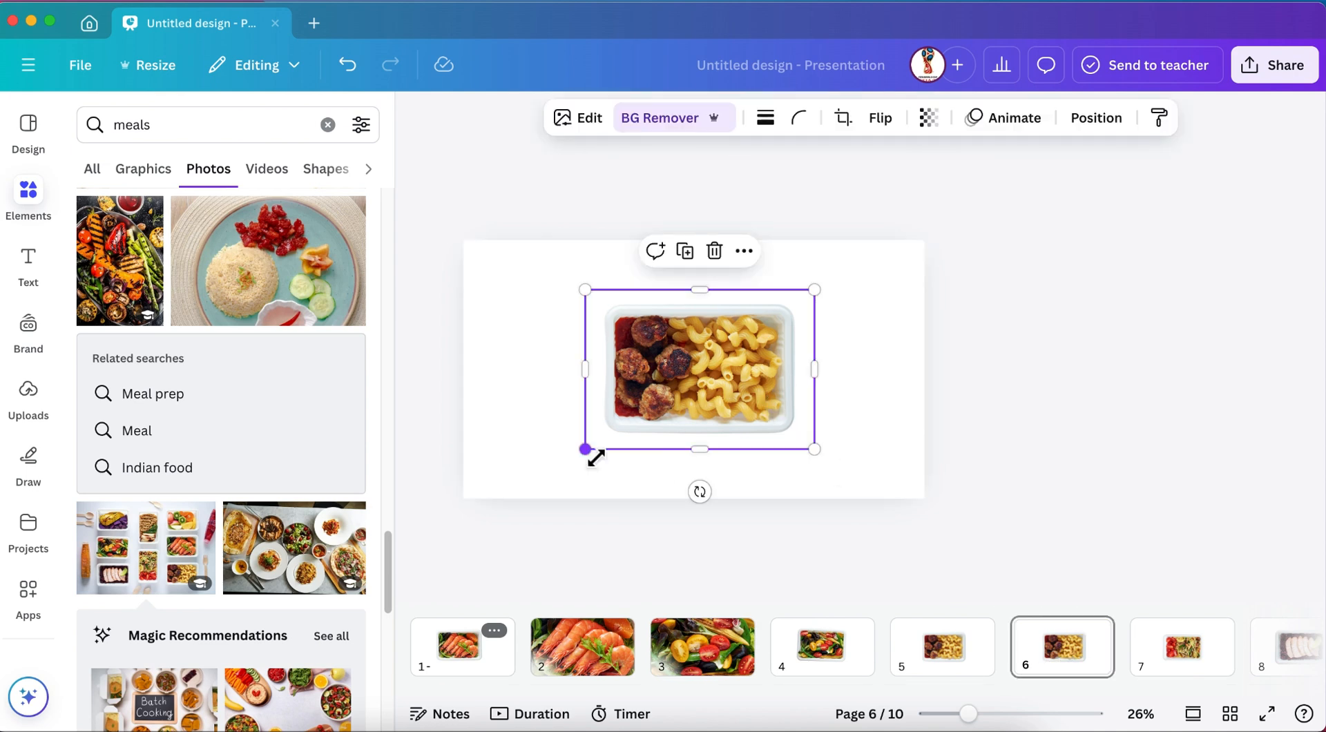
{"action": "left_click_drag", "start_coordinate": [586, 449], "coordinate": [398, 604]}
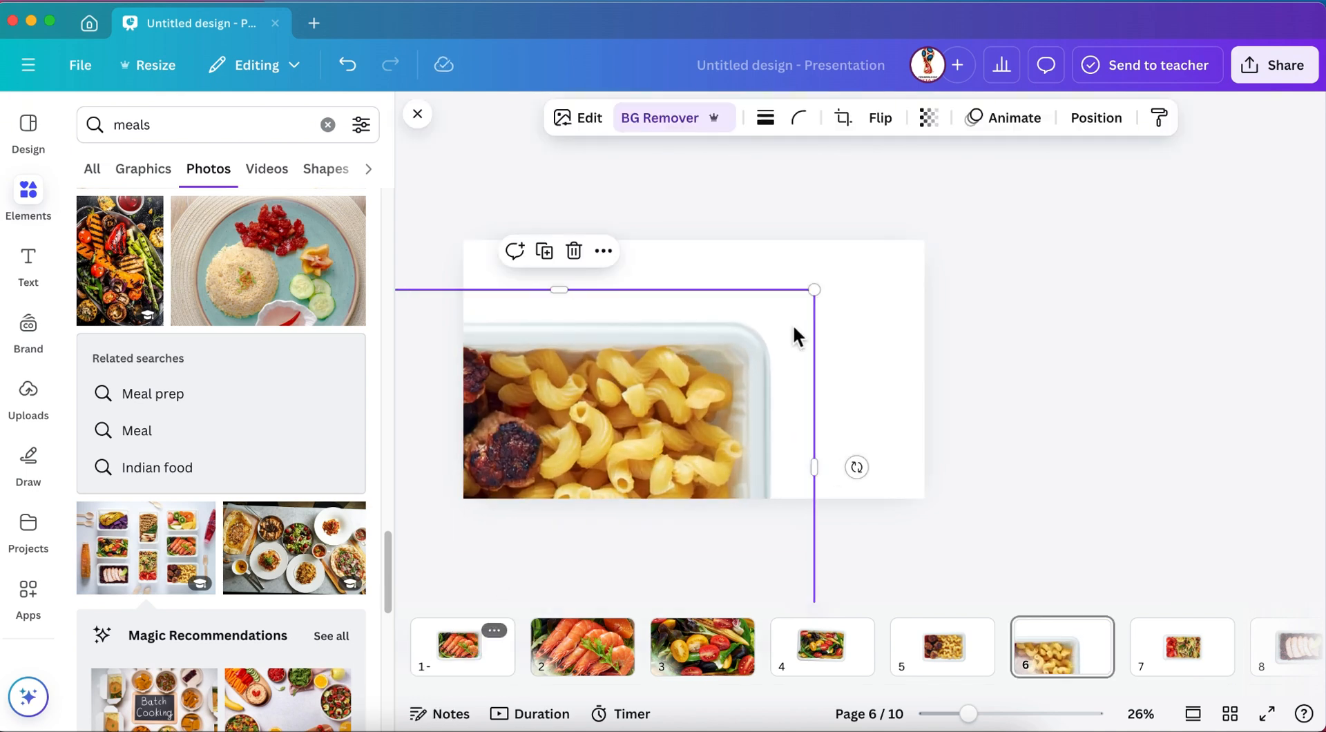
{"action": "left_click_drag", "start_coordinate": [815, 293], "coordinate": [1176, 153]}
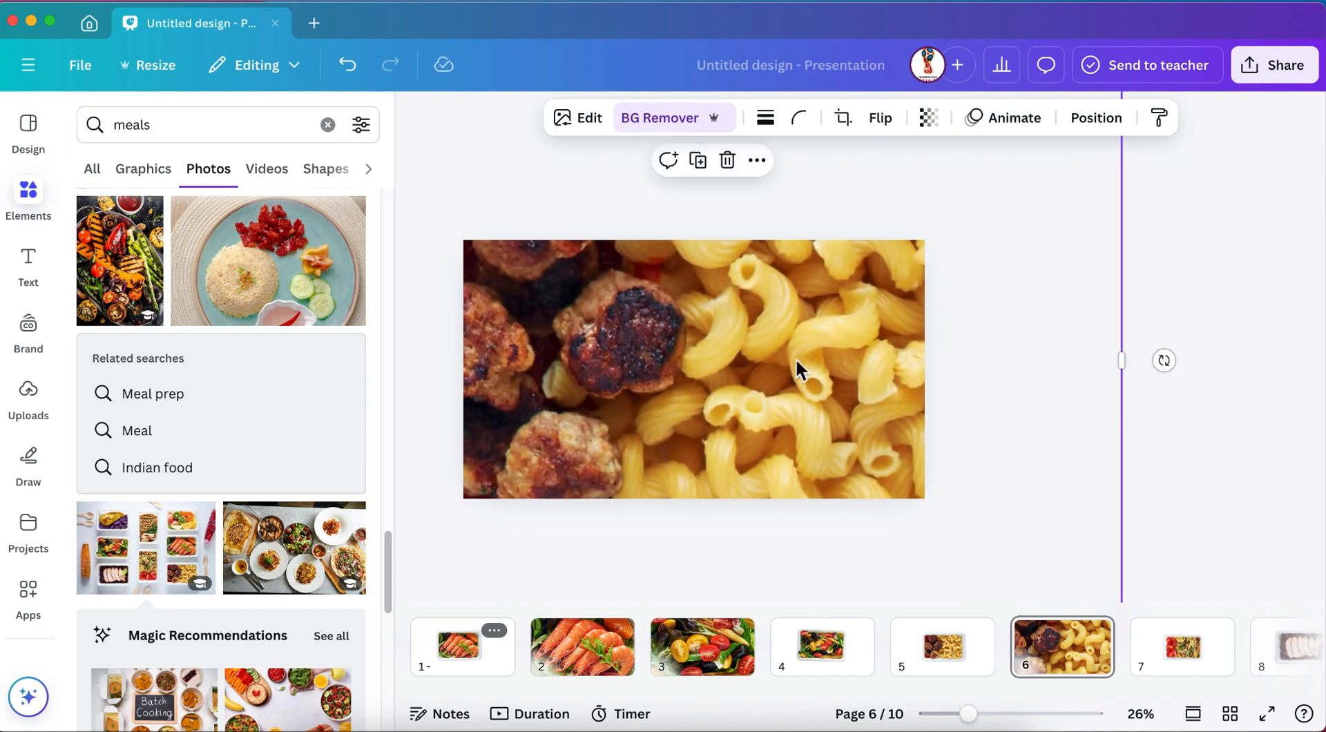
- Duplicate page 7 with the tomato and noodle box, then enlarge and reposition the photo on page 7 to fill the page
{"action": "left_click", "coordinate": [1178, 664]}
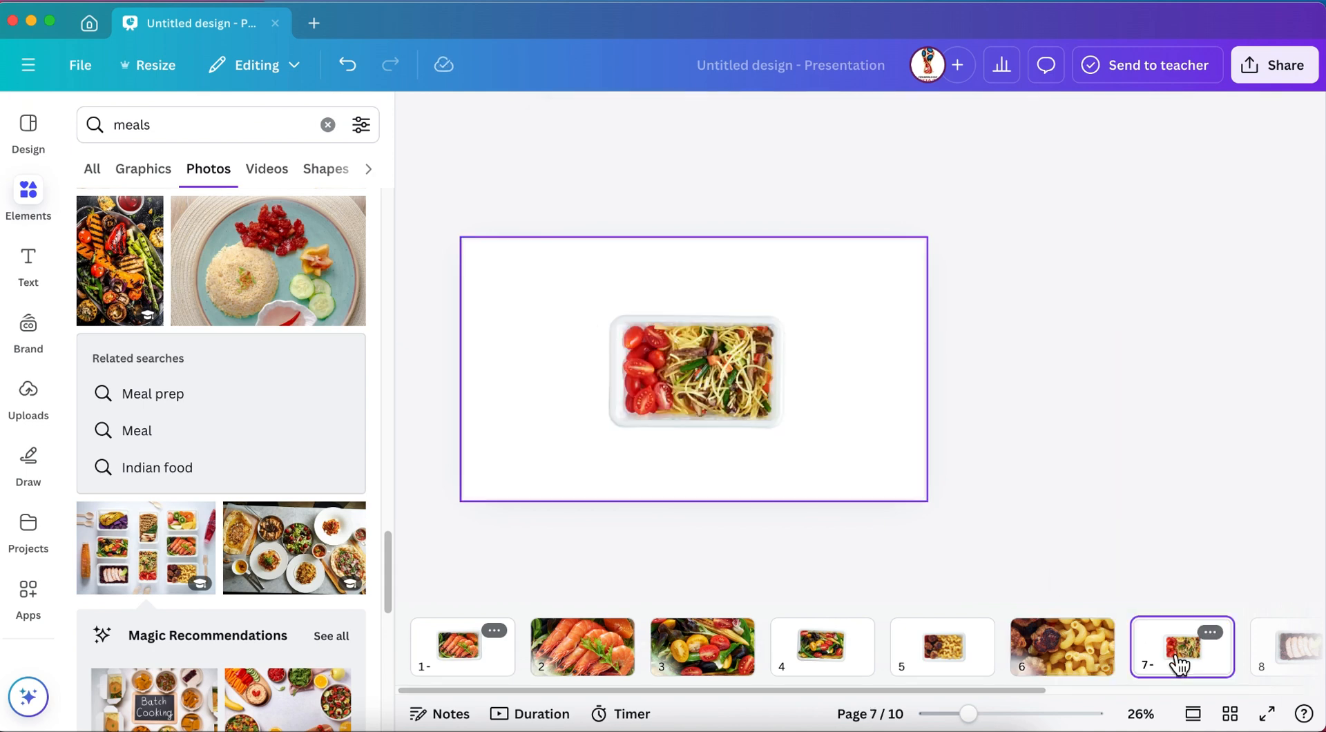
{"action": "left_click", "coordinate": [1209, 633]}
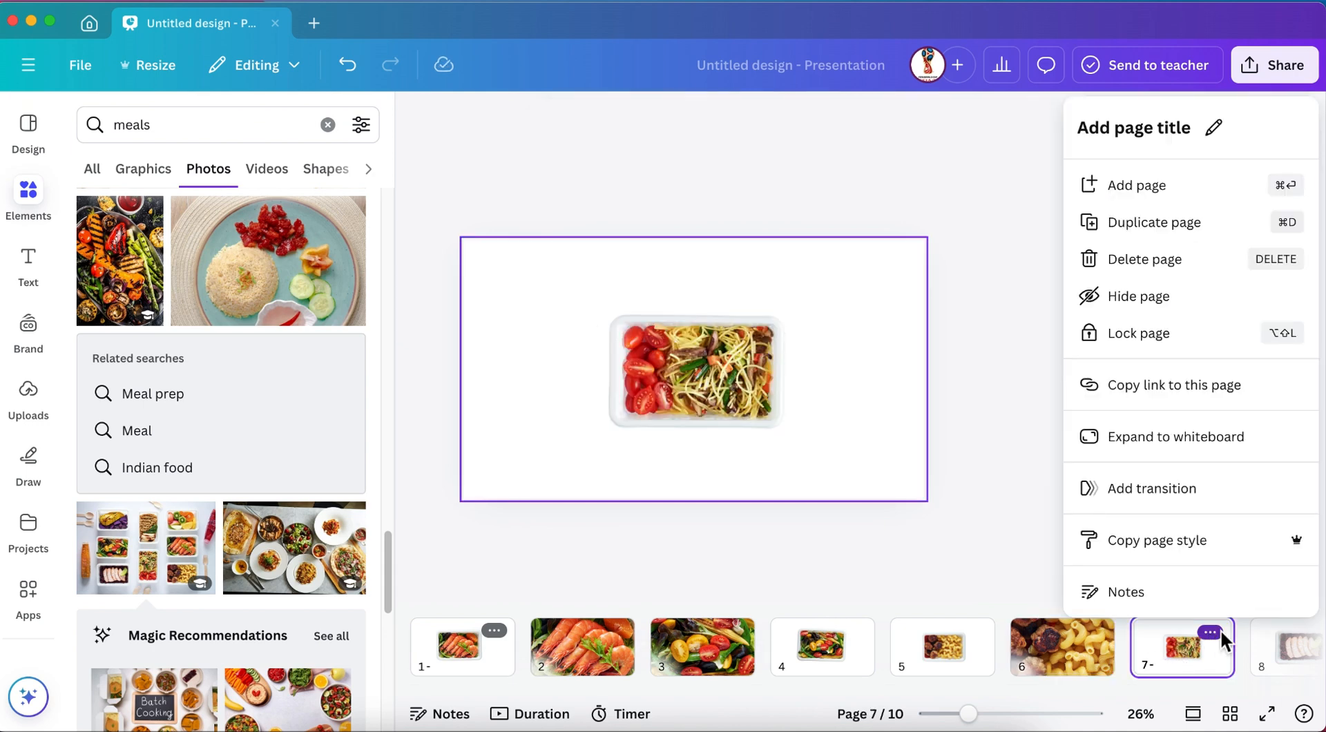
{"action": "left_click", "coordinate": [1172, 225]}
{"action": "left_click", "coordinate": [742, 654]}
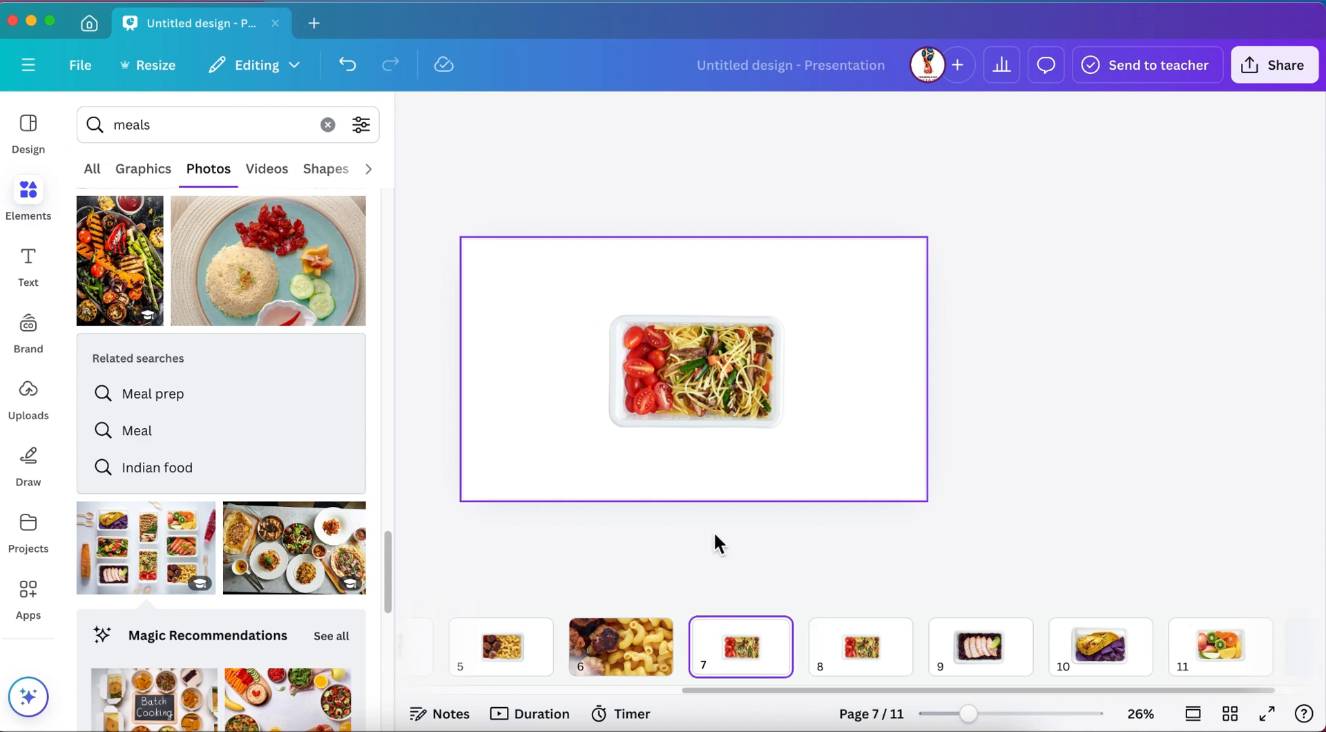
{"action": "left_click", "coordinate": [689, 409]}
{"action": "left_click_drag", "start_coordinate": [598, 436], "coordinate": [391, 608]}
{"action": "left_click_drag", "start_coordinate": [654, 413], "coordinate": [841, 282]}
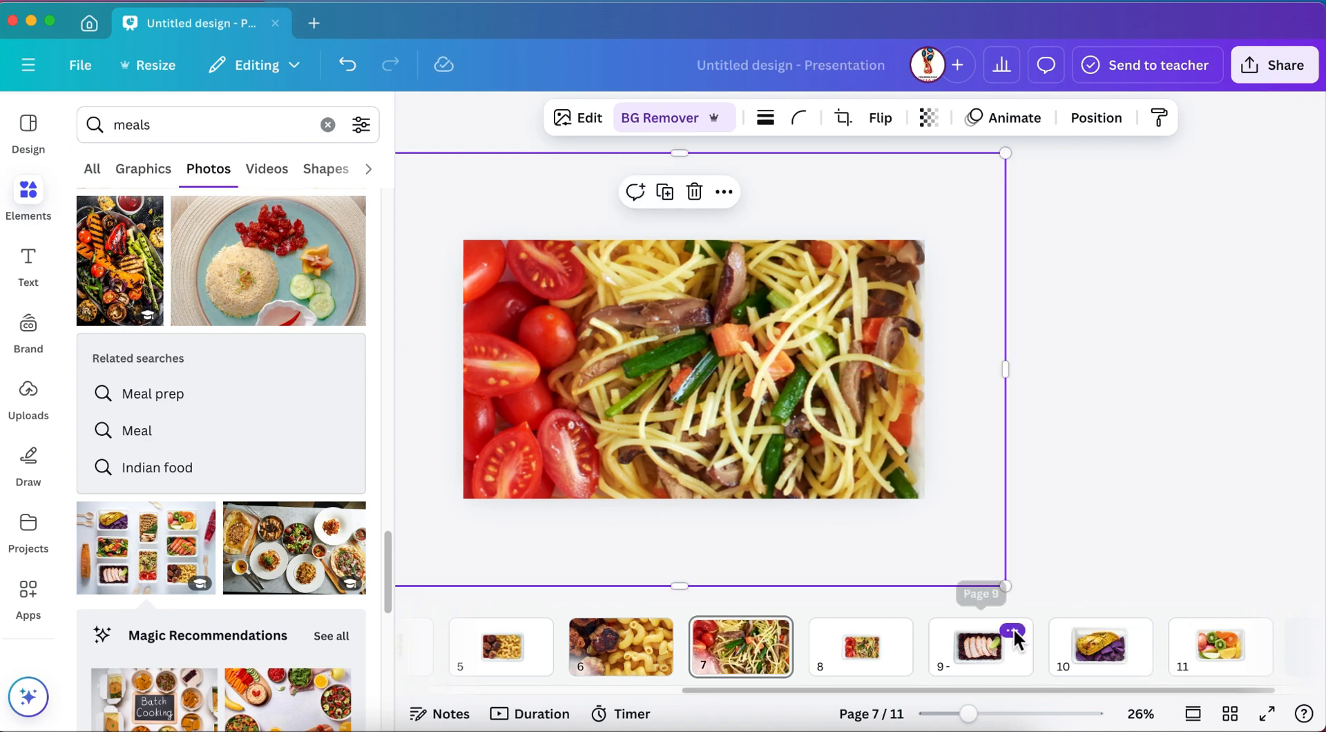
- Duplicate page 9 with the sliced fish and black rice, and enlarge the copy's photo on page 10 to fill the page
{"action": "left_click", "coordinate": [1014, 633]}
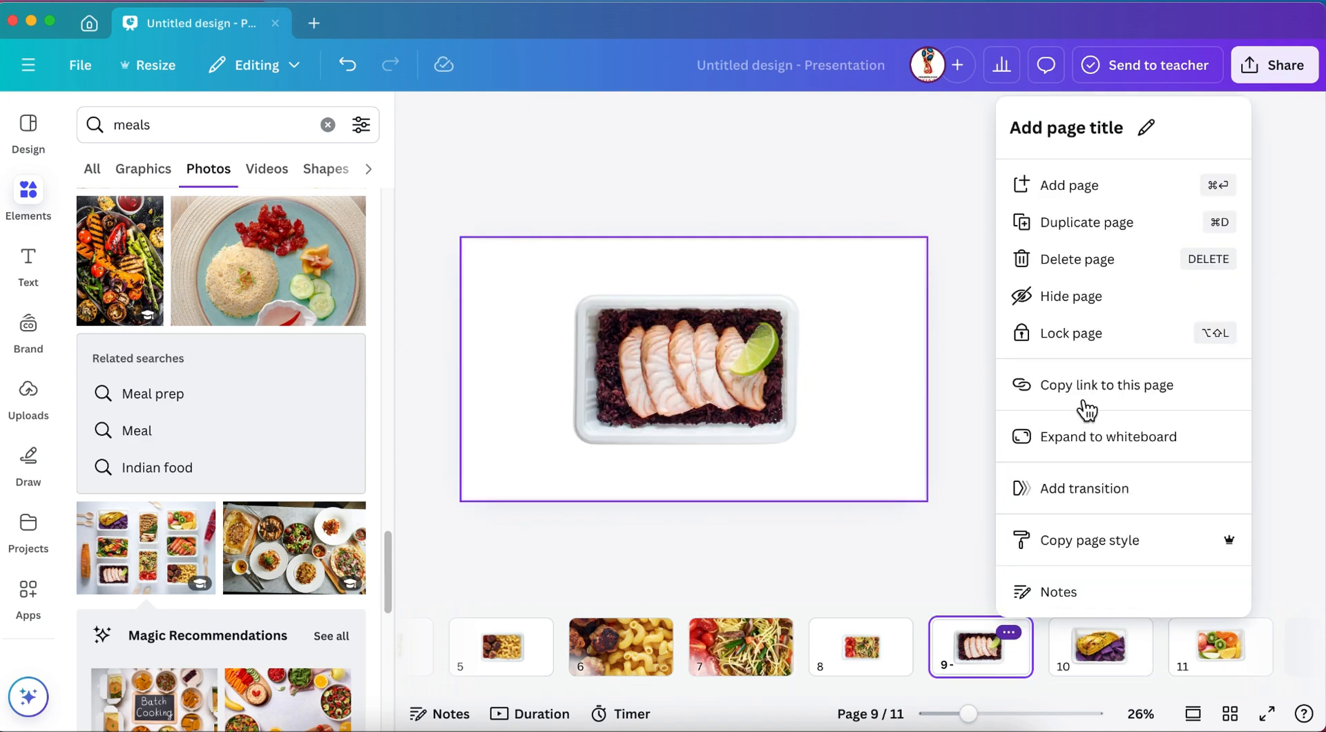
{"action": "left_click", "coordinate": [1101, 243]}
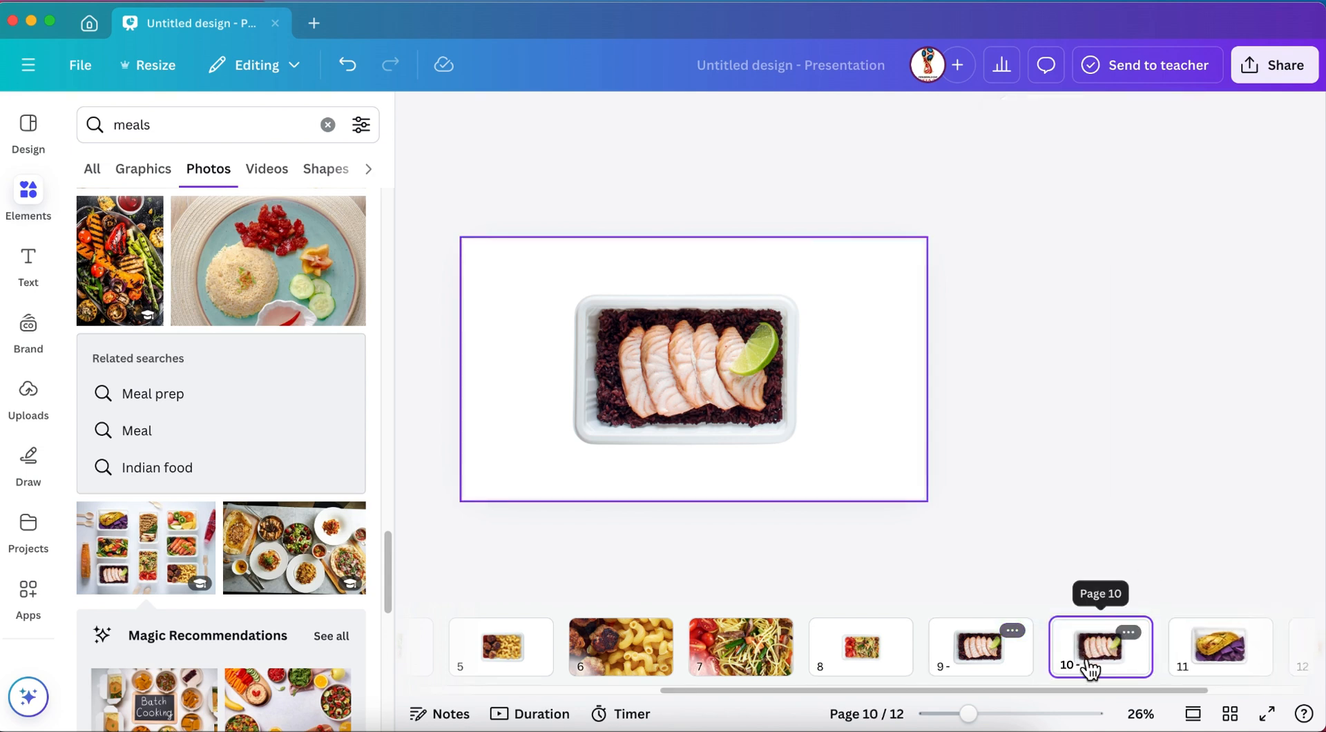
{"action": "left_click", "coordinate": [678, 319]}
{"action": "left_click_drag", "start_coordinate": [806, 453], "coordinate": [1243, 725]}
{"action": "left_click_drag", "start_coordinate": [831, 449], "coordinate": [604, 281]}
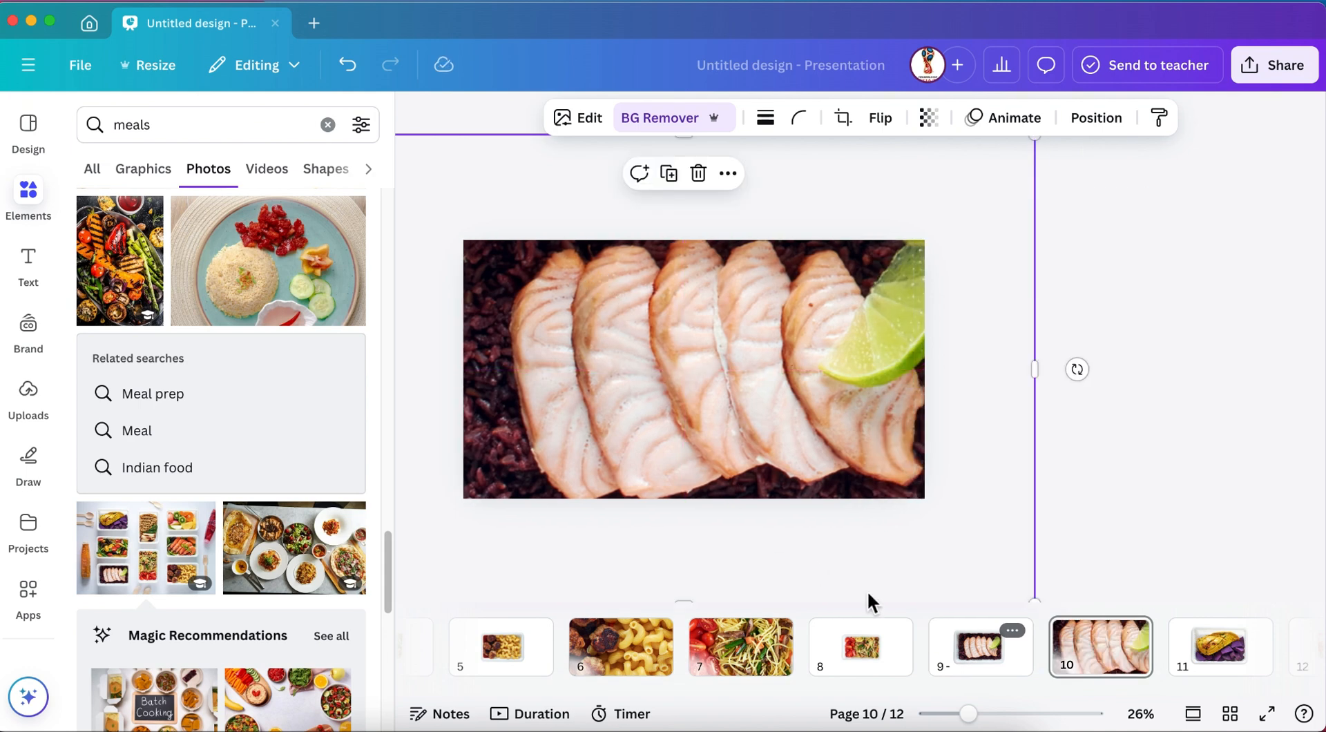
- Duplicate page 11 with the purple potato meal, then enlarge and reposition the photo on page 11 to fill the page
{"action": "left_click", "coordinate": [1212, 654]}
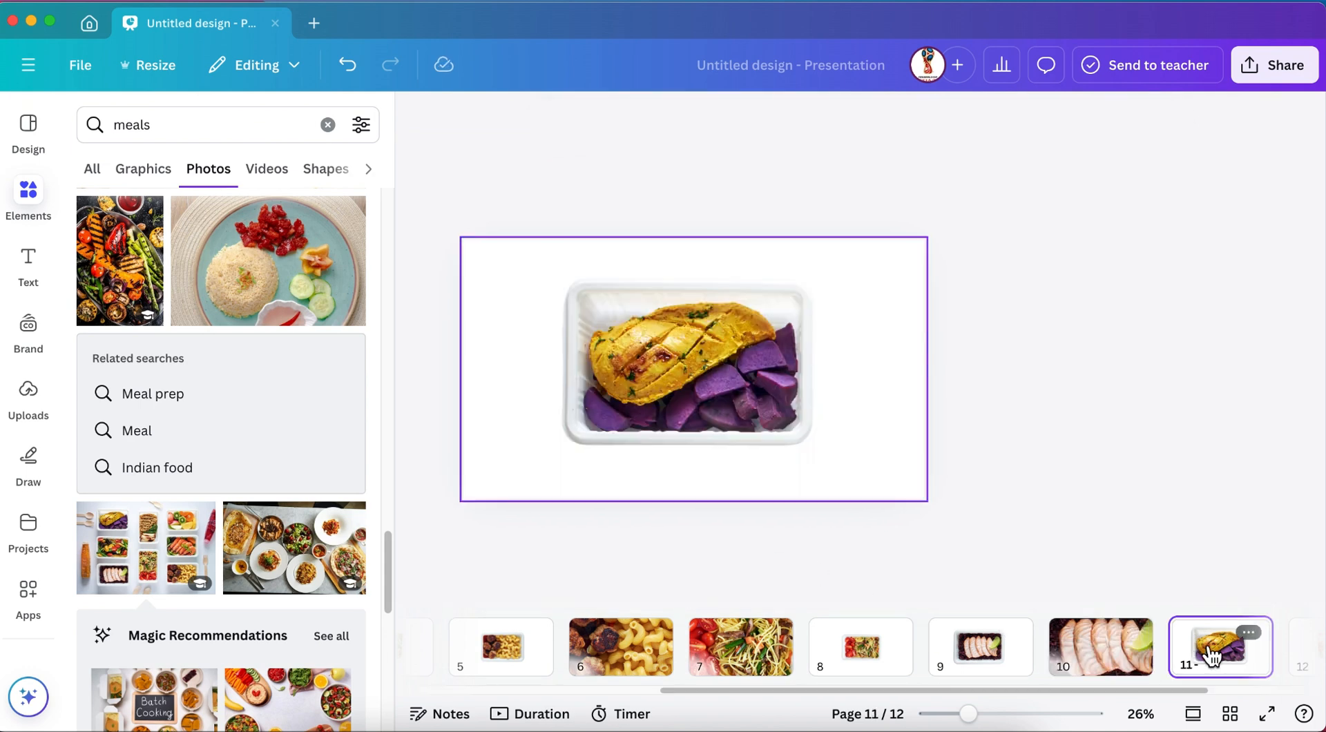
{"action": "left_click", "coordinate": [1258, 636]}
{"action": "left_click", "coordinate": [1133, 219]}
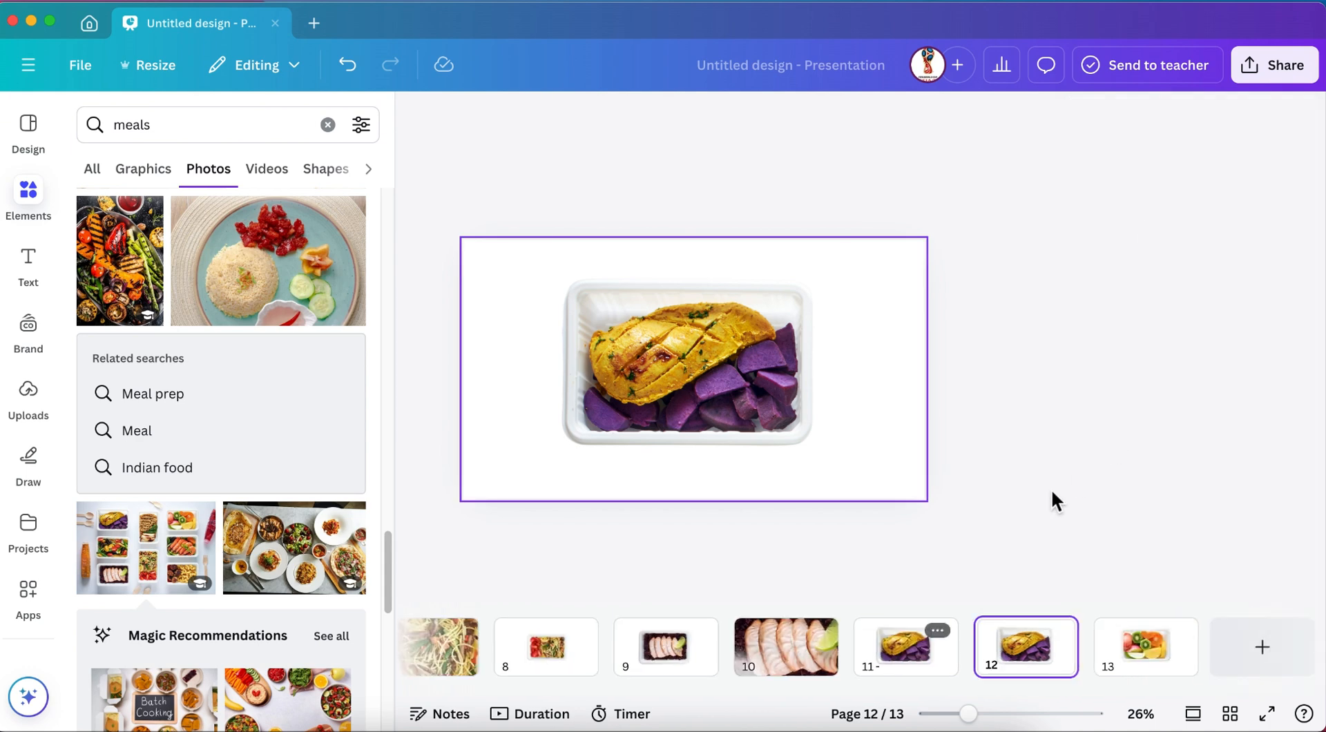
{"action": "left_click", "coordinate": [913, 652]}
{"action": "left_click", "coordinate": [787, 381]}
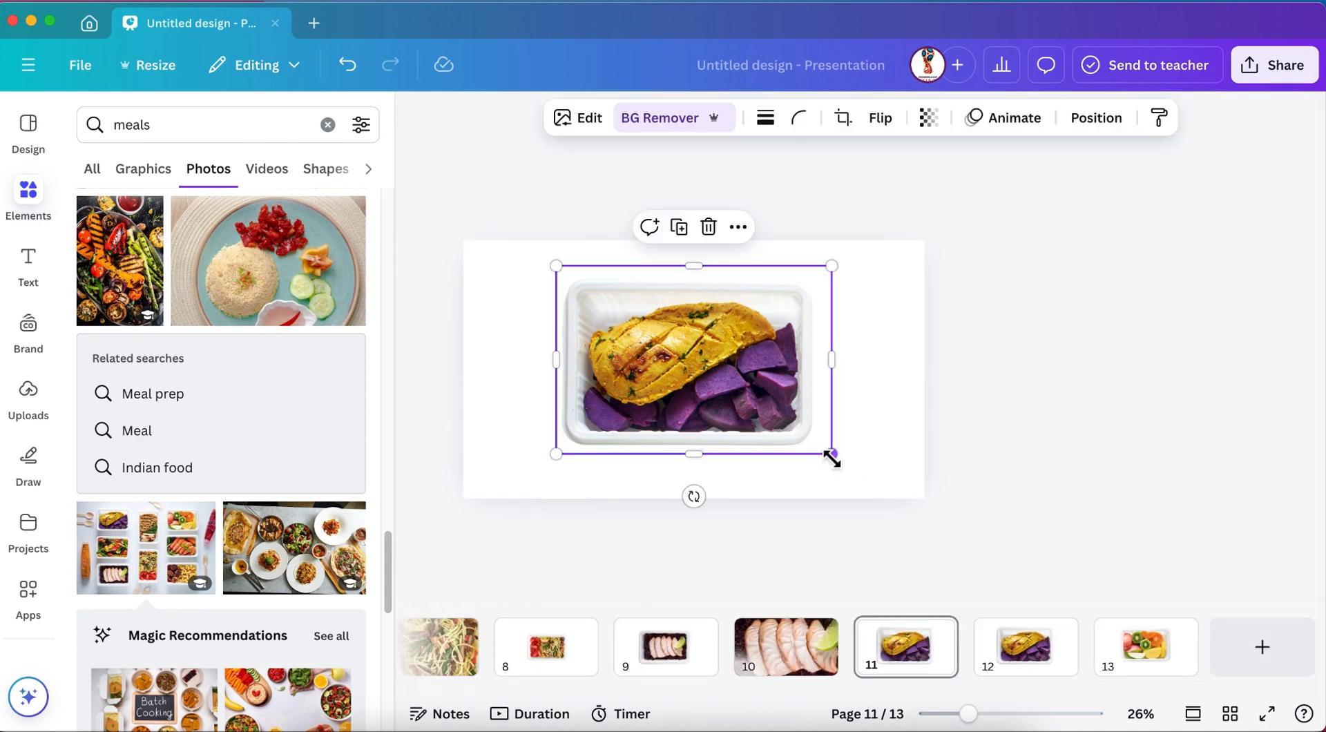
{"action": "left_click_drag", "start_coordinate": [832, 458], "coordinate": [1050, 603]}
{"action": "left_click_drag", "start_coordinate": [816, 426], "coordinate": [626, 283]}
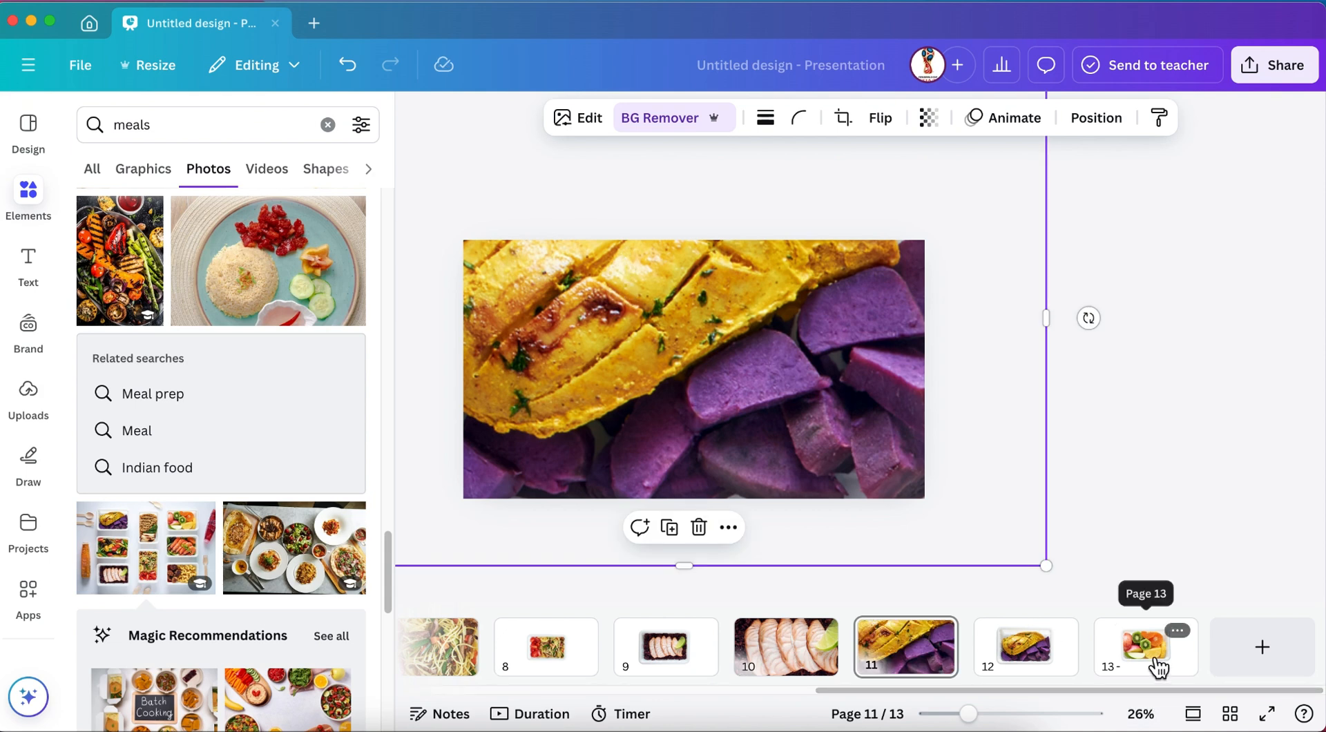
- Duplicate page 13 with the fruit box, and enlarge the copy's photo on page 14 until the fruit fills the page
{"action": "left_click", "coordinate": [1184, 631]}
{"action": "left_click", "coordinate": [1185, 226]}
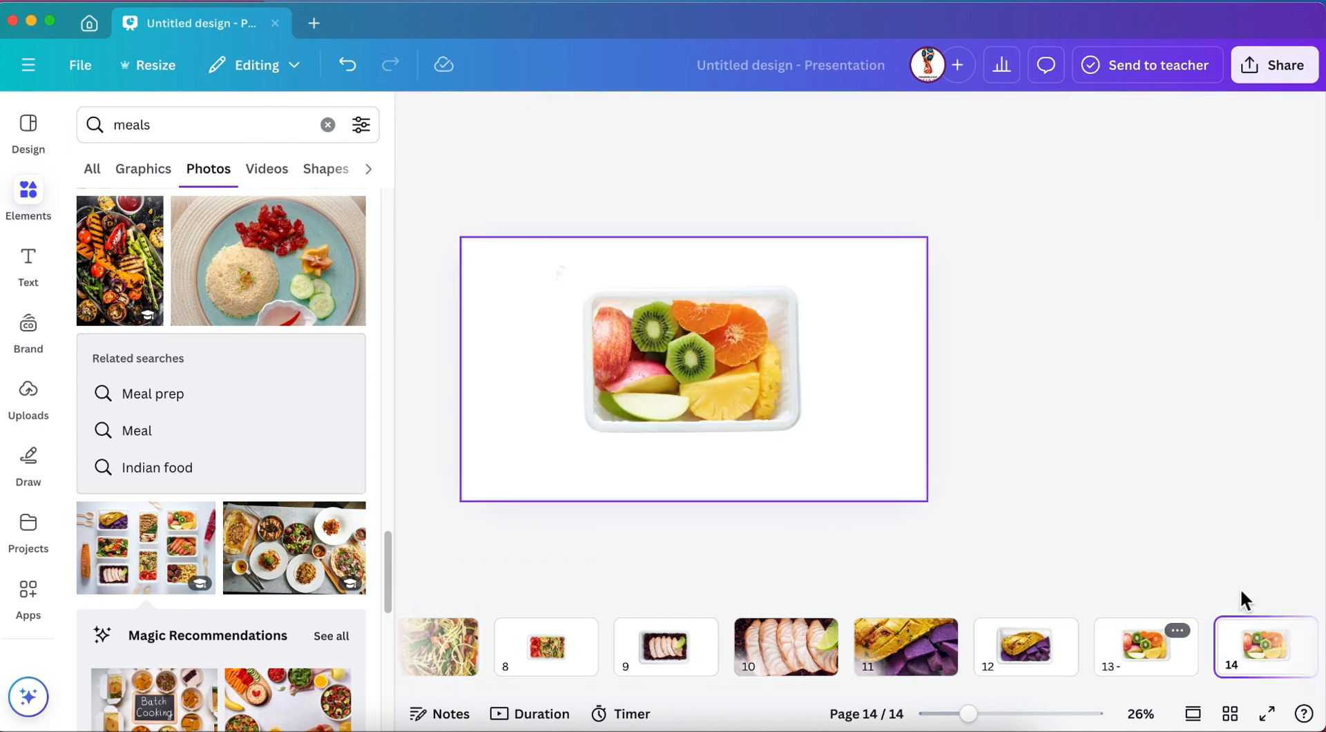
{"action": "left_click", "coordinate": [761, 401]}
{"action": "left_click_drag", "start_coordinate": [822, 451], "coordinate": [1271, 721]}
{"action": "left_click_drag", "start_coordinate": [799, 474], "coordinate": [584, 297]}
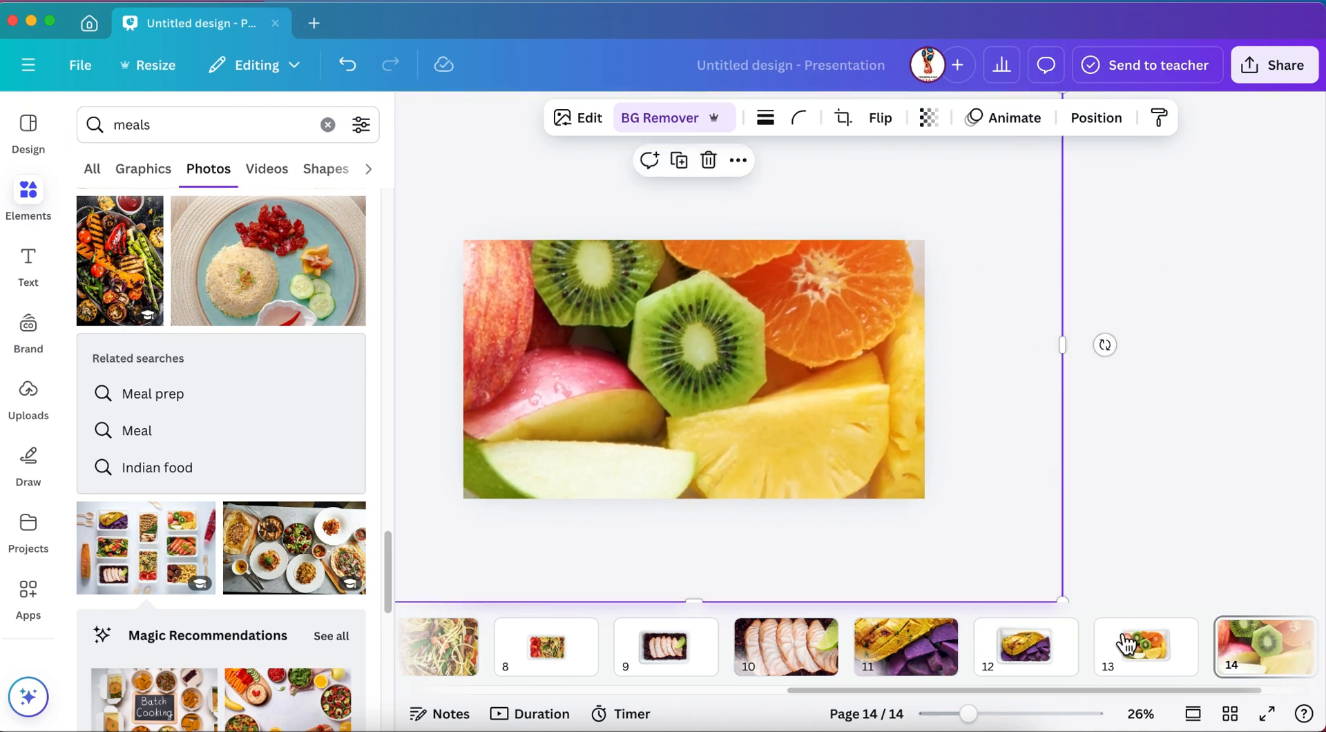
- Return to page 13 and search the graphics elements for "background"
{"action": "left_click", "coordinate": [1128, 656]}
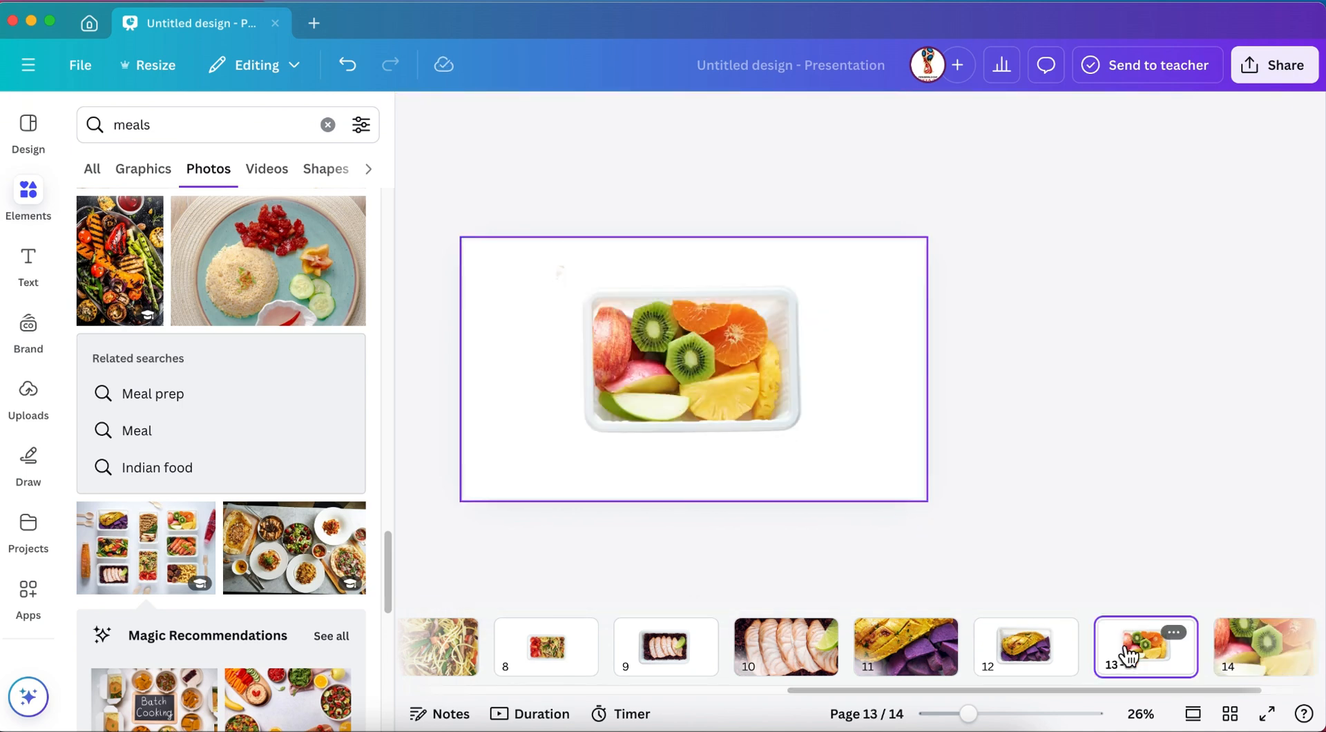
{"action": "left_click", "coordinate": [38, 205]}
{"action": "left_click", "coordinate": [136, 128]}
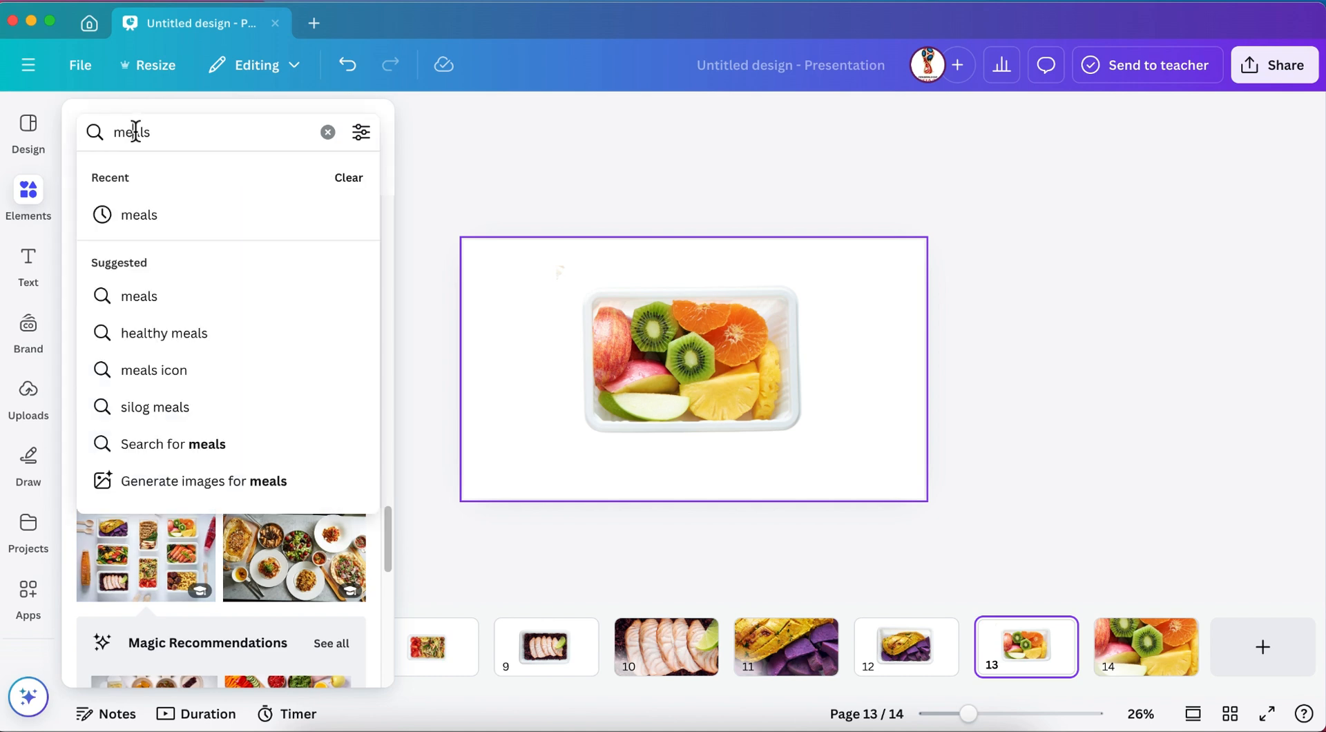
{"action": "double_click", "coordinate": [135, 132]}
{"action": "type", "text": "bac"}
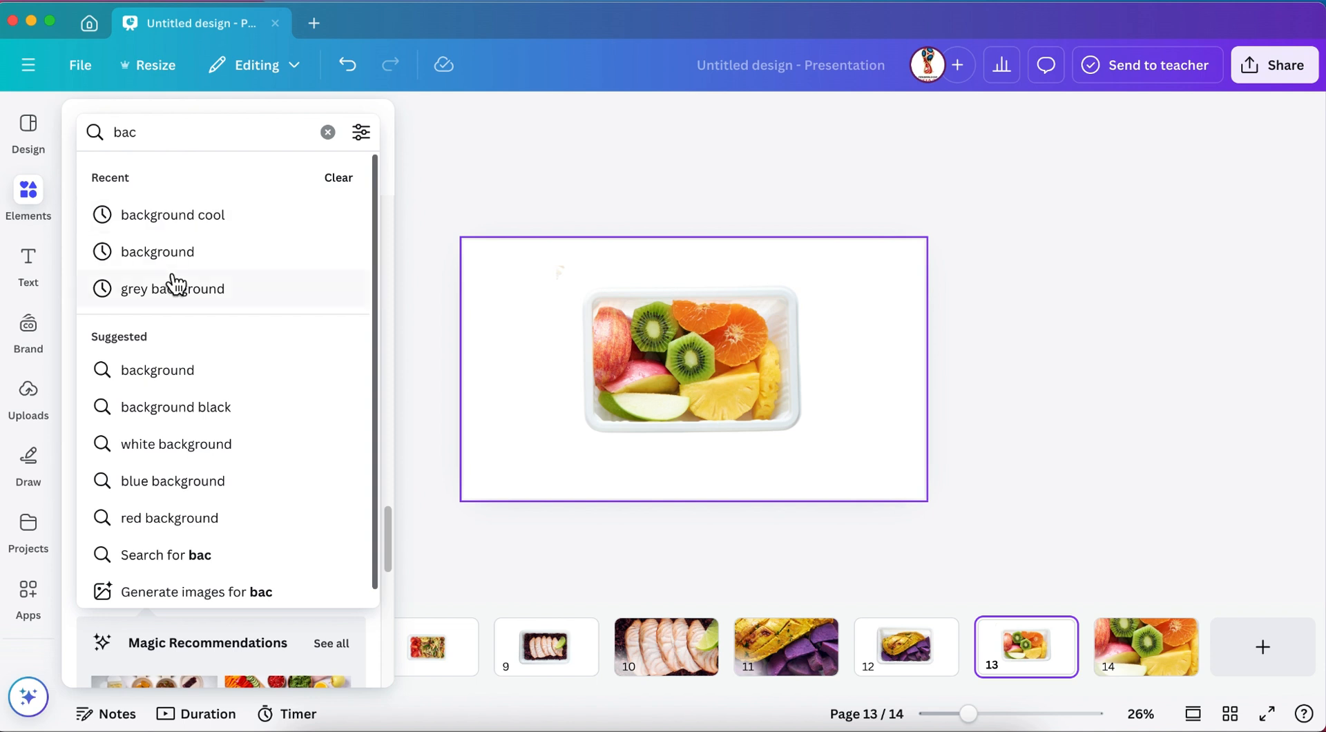
{"action": "left_click", "coordinate": [170, 248]}
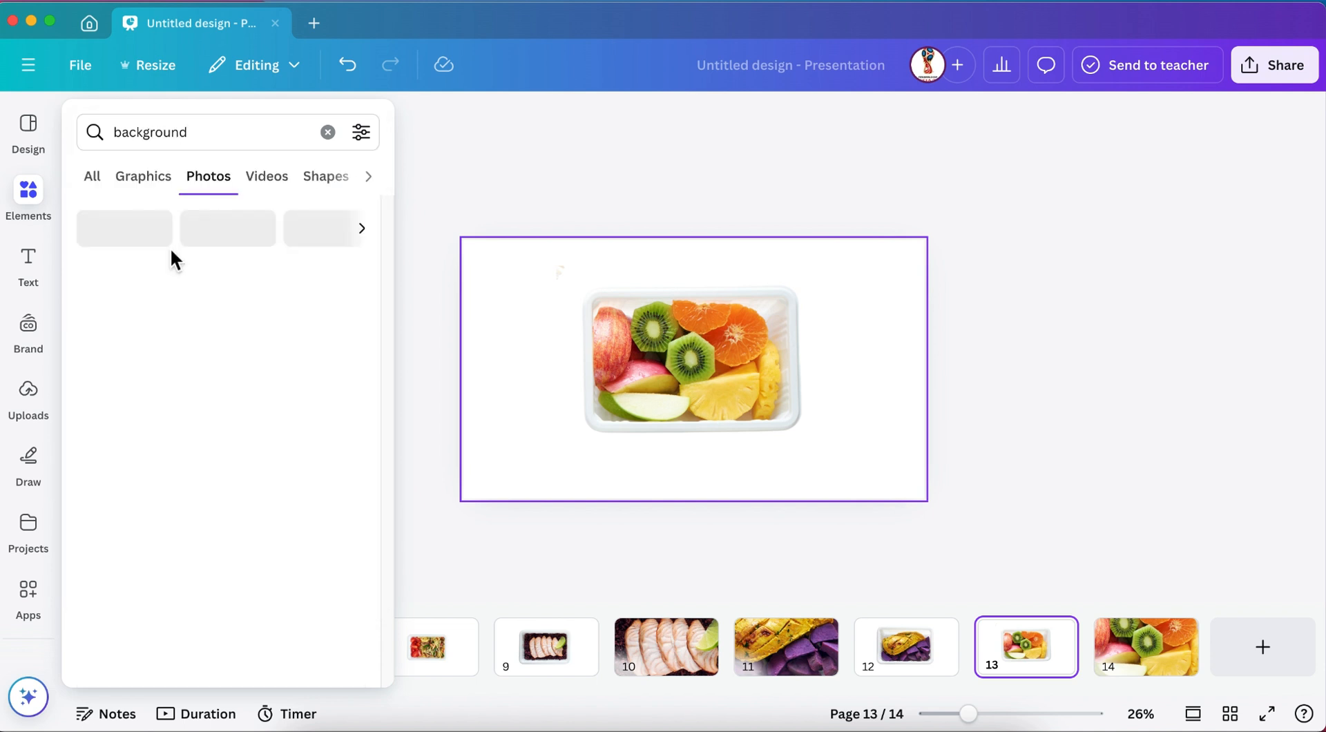
{"action": "left_click", "coordinate": [167, 179]}
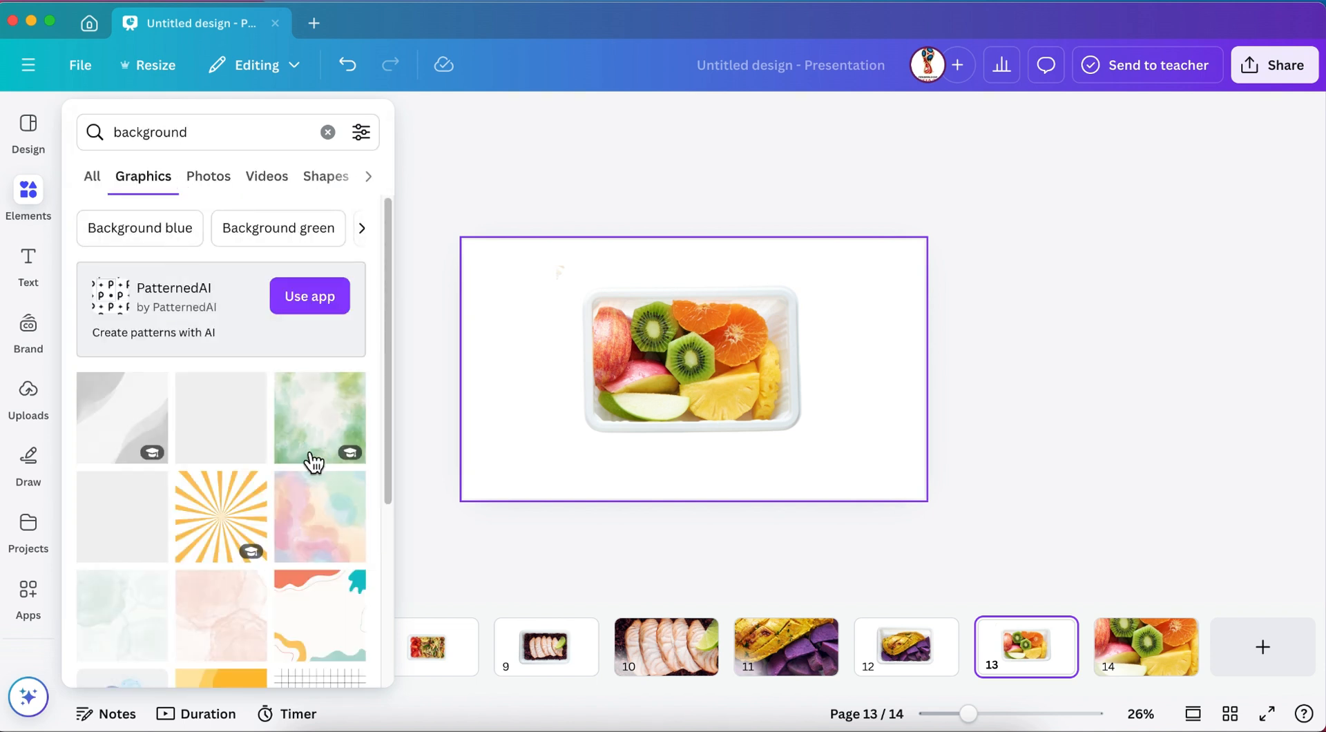
{"action": "scroll", "coordinate": [297, 503], "scroll_direction": "down", "scroll_amount": 1}
{"action": "scroll", "coordinate": [300, 504], "scroll_direction": "up", "scroll_amount": 1}
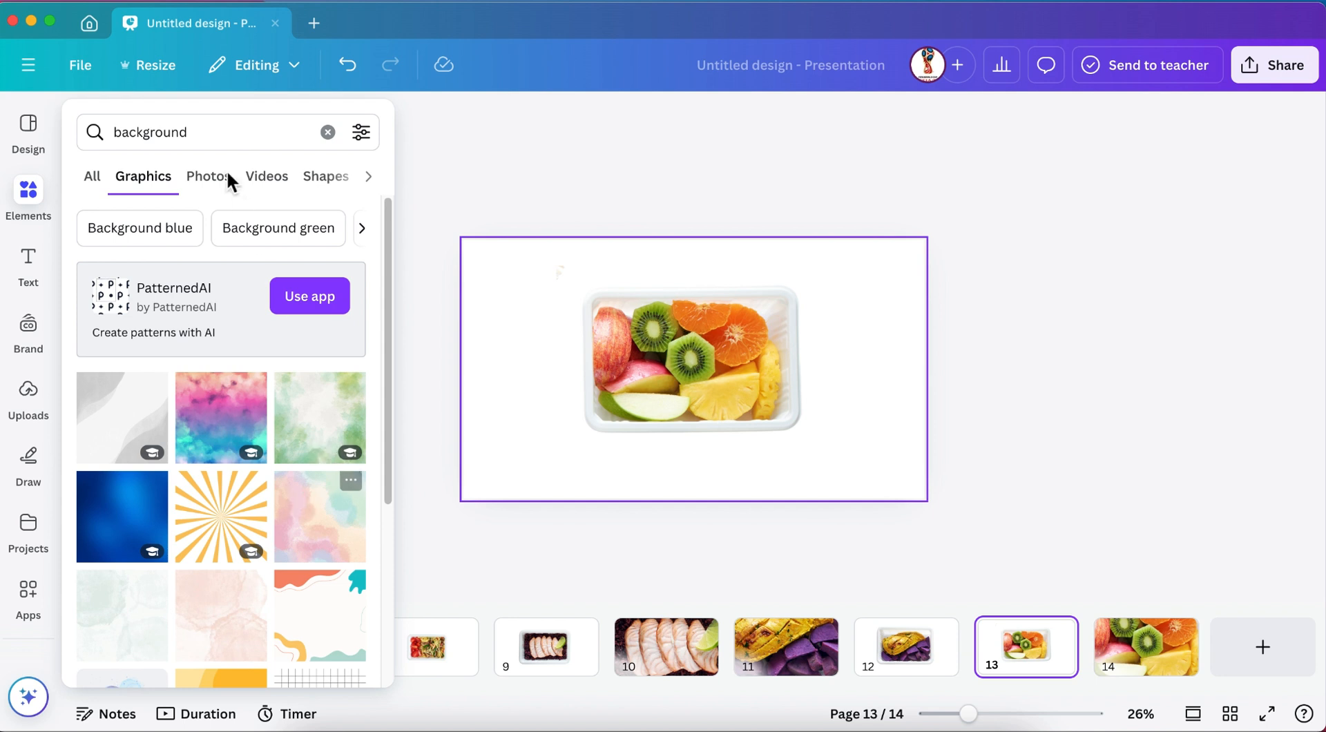
- Refine the graphics search to "background one color"
{"action": "left_click", "coordinate": [229, 135]}
{"action": "type", "text": "o"}
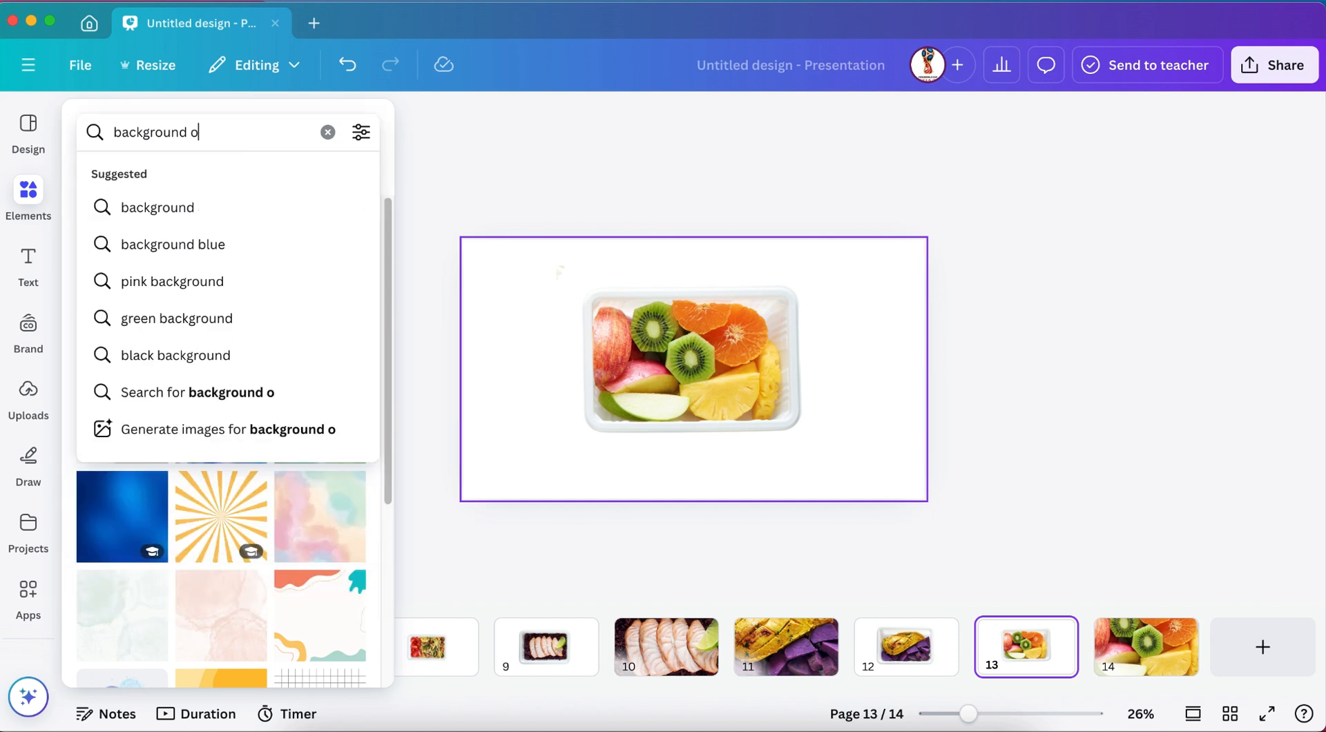
{"action": "type", "text": "ne color"}
{"action": "key", "text": "Return"}
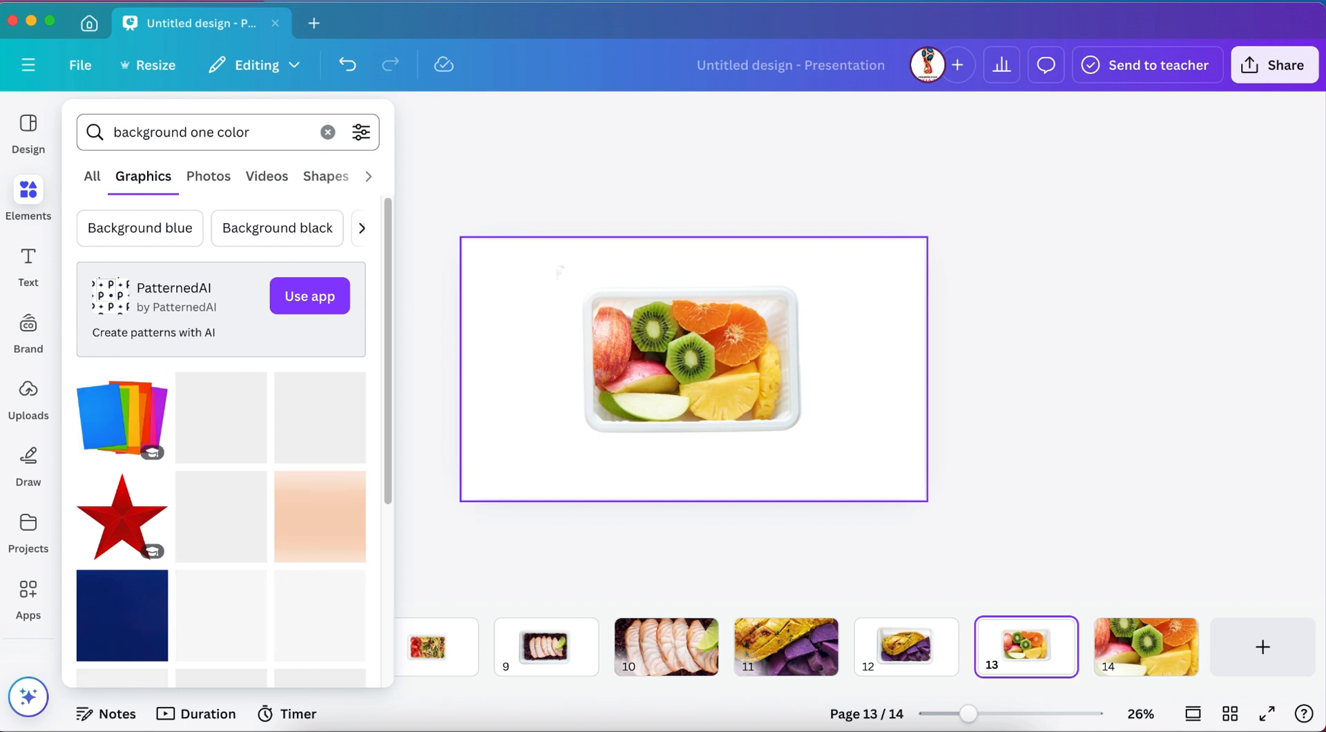
- Fill page 13 with the plain navy blue graphic and place it behind the fruit box photo
{"action": "scroll", "coordinate": [357, 502], "scroll_direction": "down", "scroll_amount": 2}
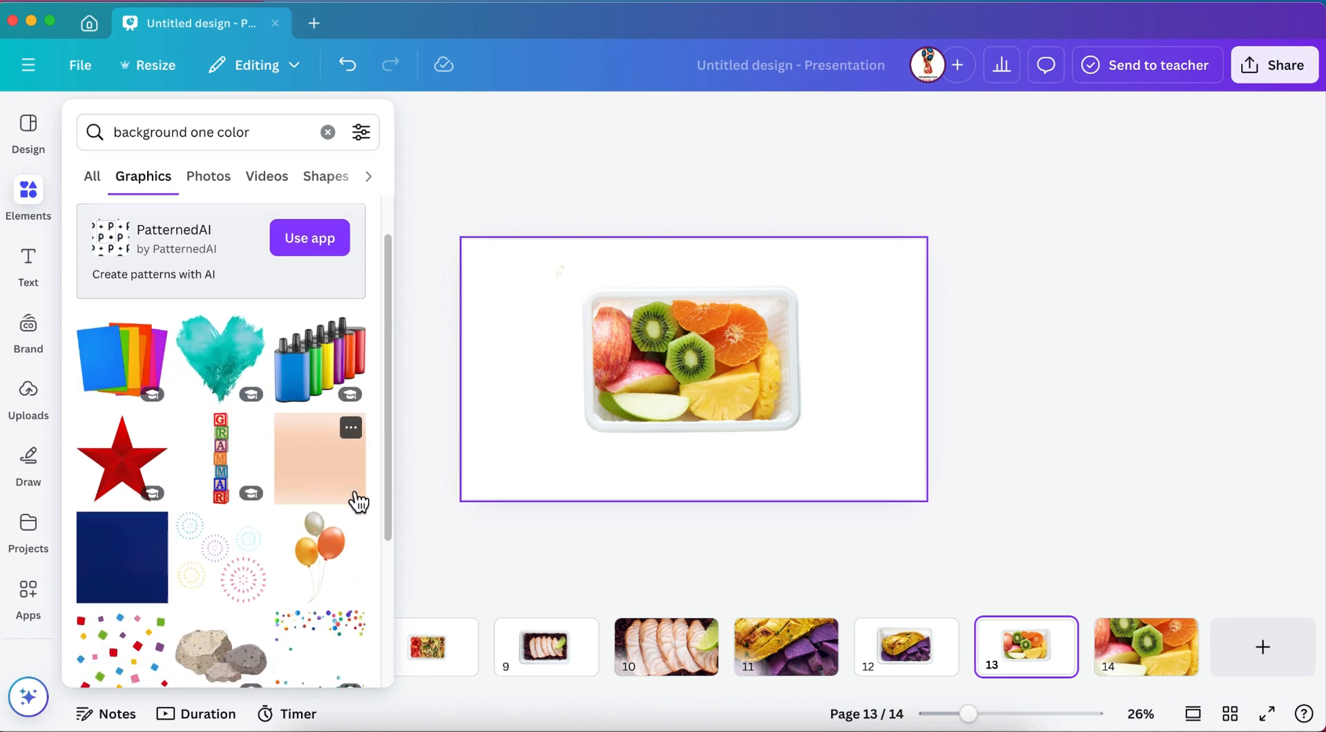
{"action": "left_click_drag", "start_coordinate": [136, 556], "coordinate": [487, 471]}
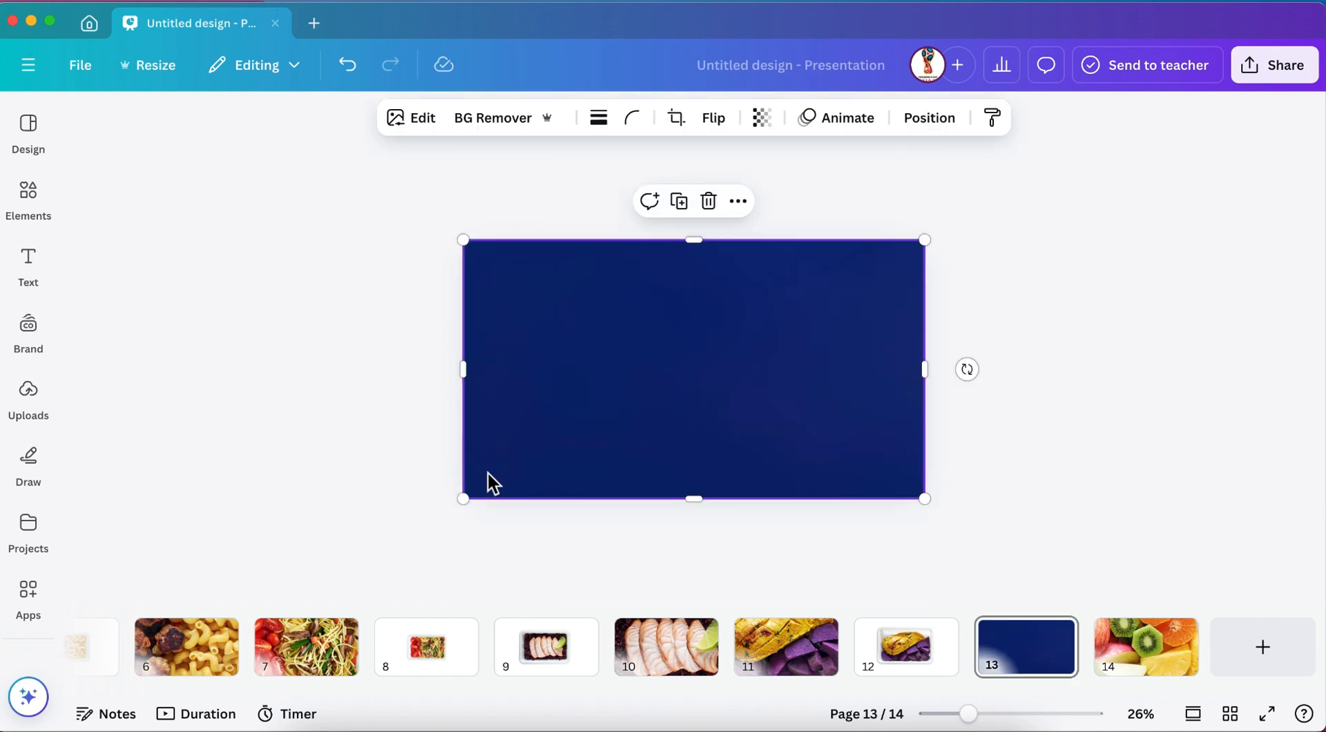
{"action": "right_click", "coordinate": [739, 280]}
{"action": "left_click", "coordinate": [815, 624]}
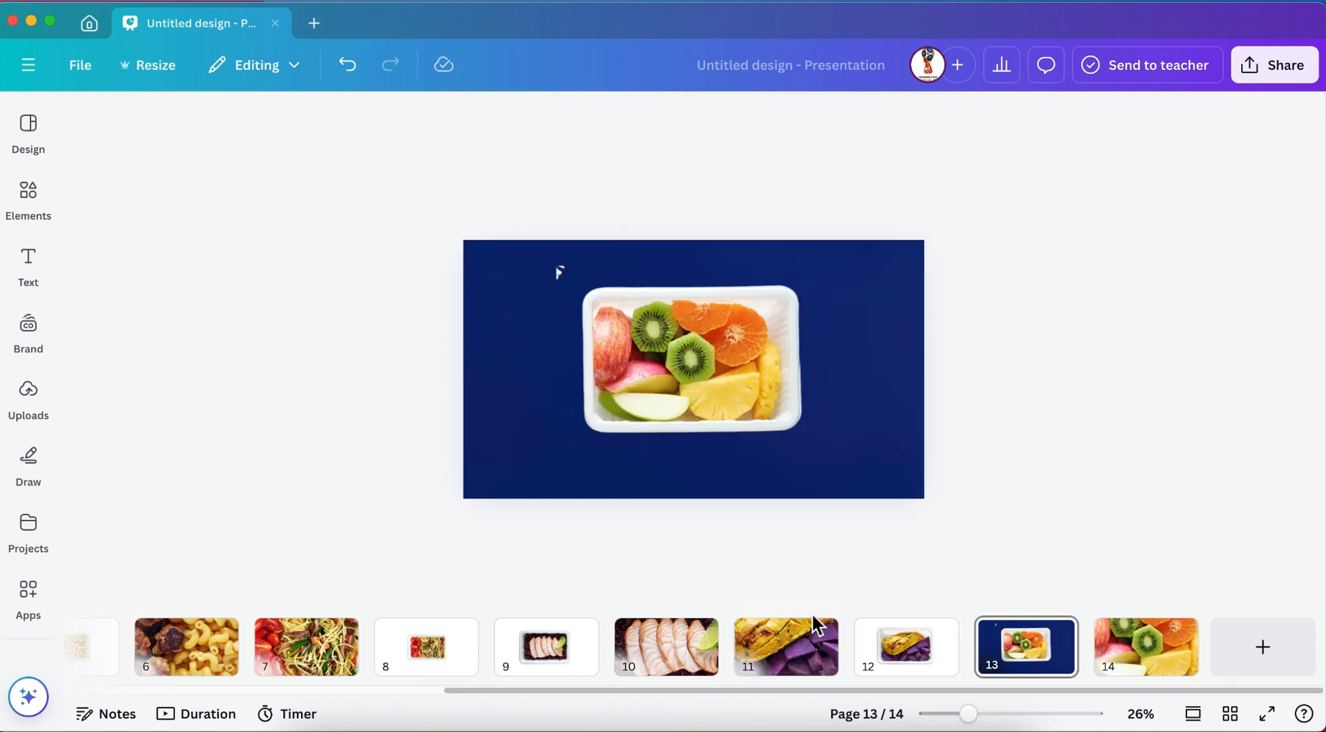
- Crop the fruit box photo's left edge slightly inward to remove the stray white speck beside the box
{"action": "left_click", "coordinate": [539, 304]}
{"action": "left_click", "coordinate": [567, 284]}
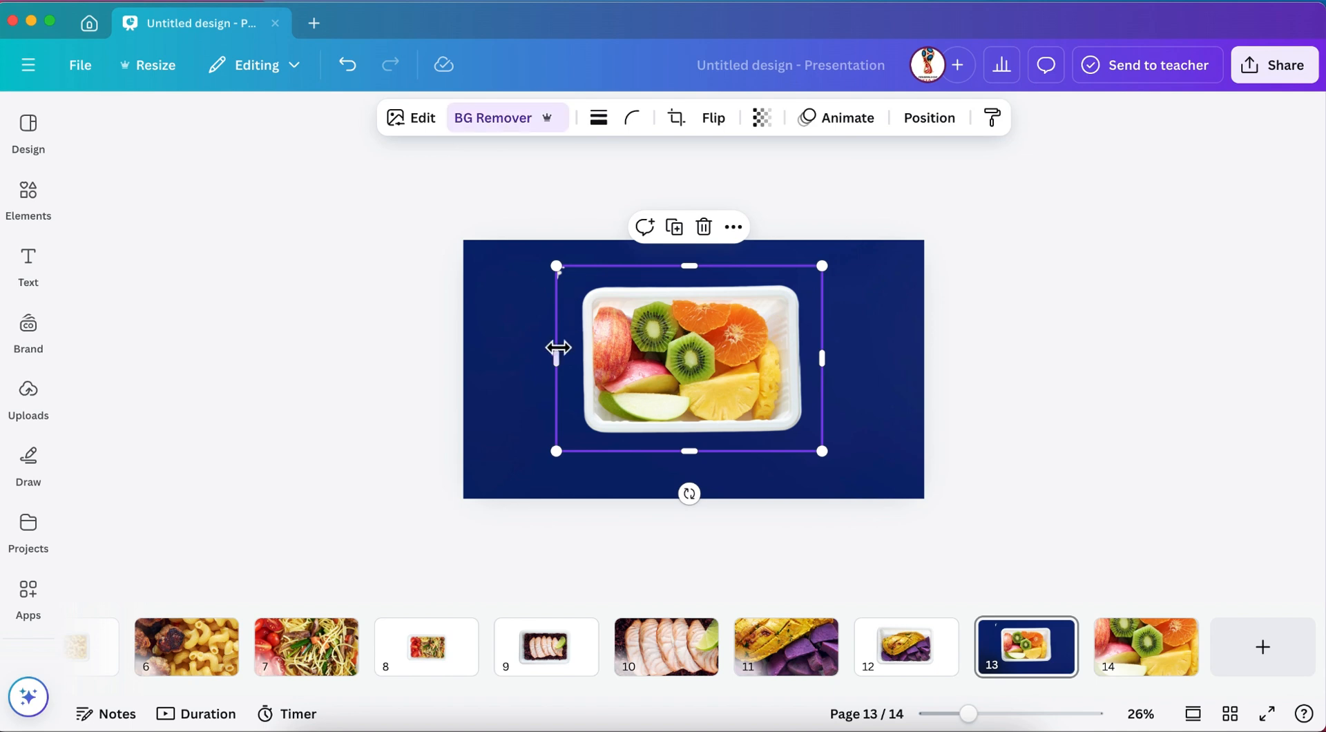
{"action": "left_click_drag", "start_coordinate": [562, 362], "coordinate": [566, 364]}
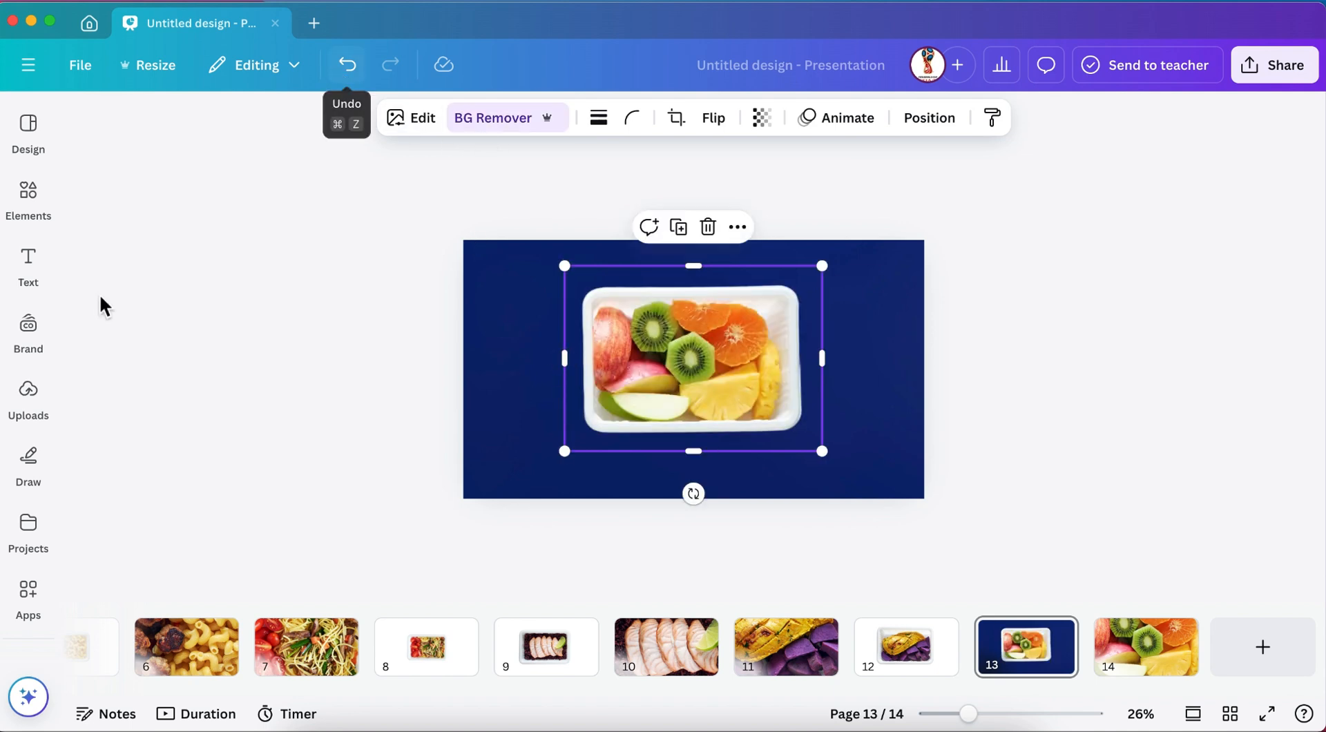
- Browse the graphics and photo results for "background one color" for another plain backdrop
{"action": "left_click", "coordinate": [31, 203]}
{"action": "scroll", "coordinate": [224, 416], "scroll_direction": "down", "scroll_amount": 3}
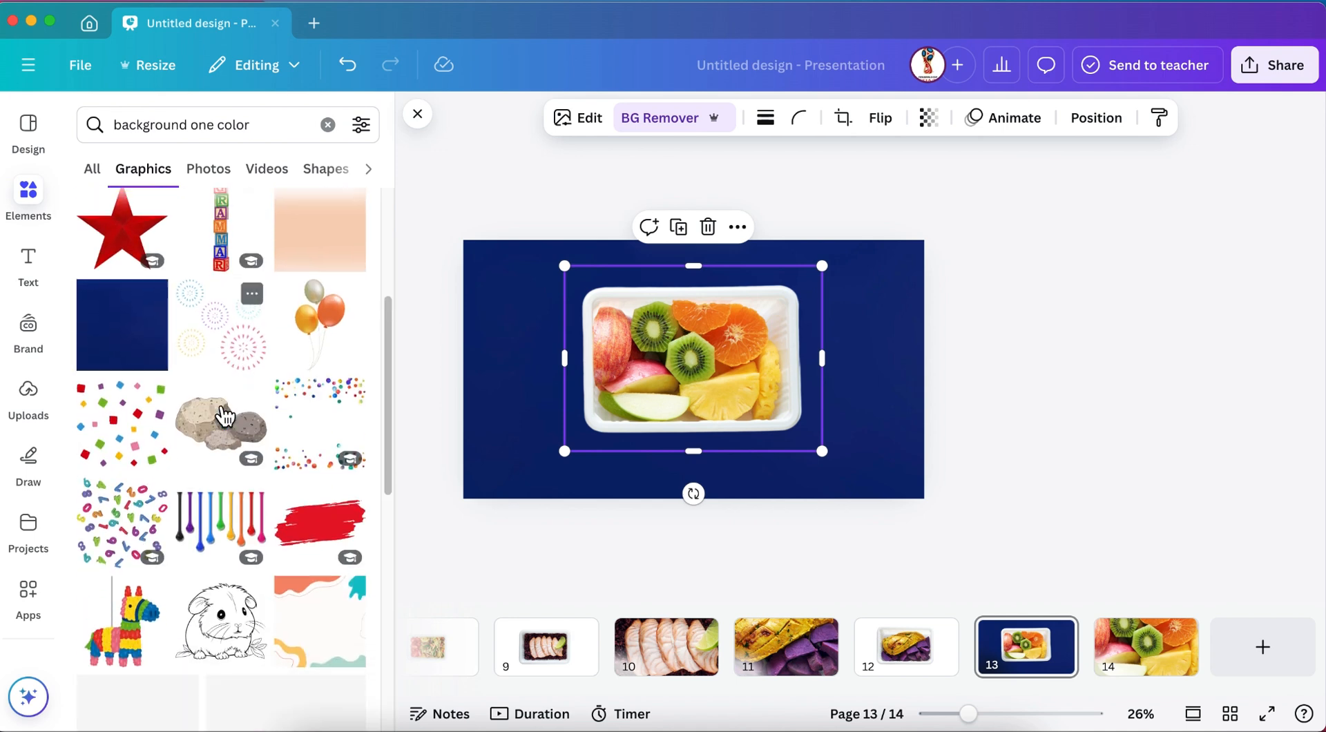
{"action": "scroll", "coordinate": [225, 416], "scroll_direction": "down", "scroll_amount": 5}
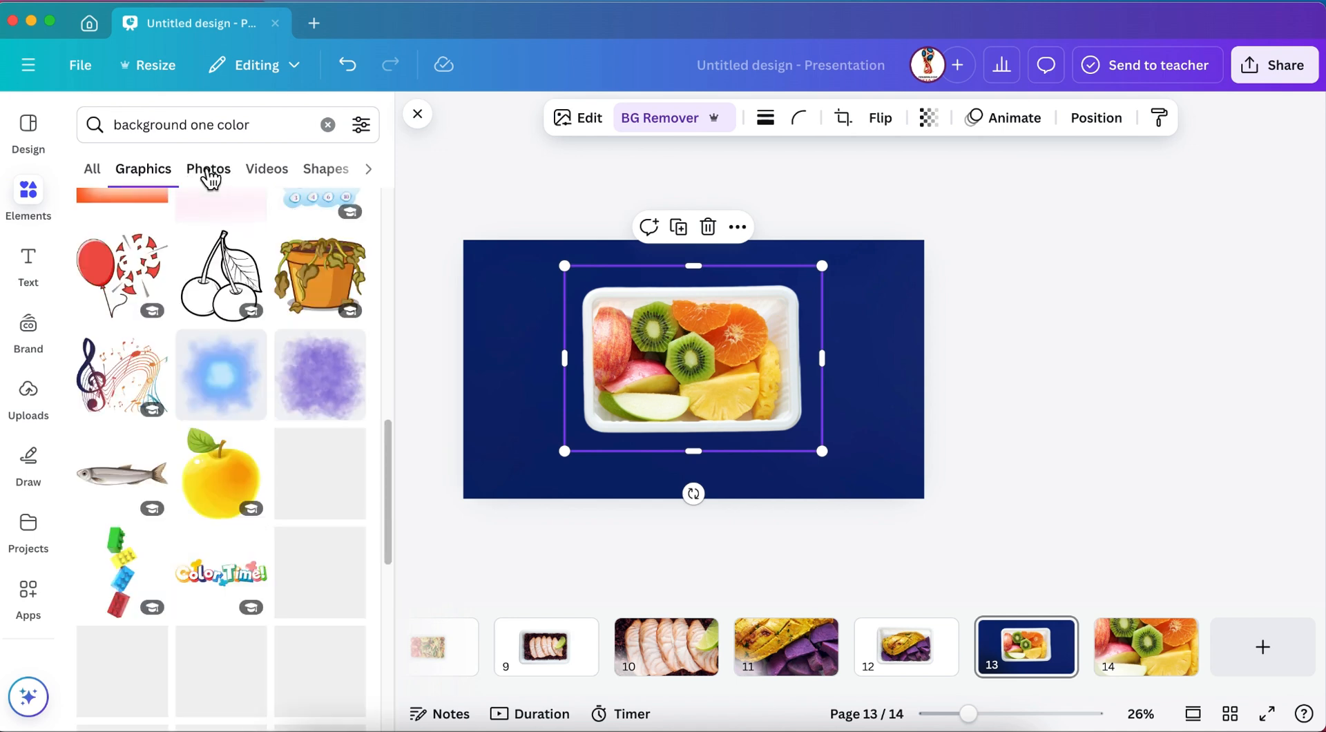
{"action": "left_click", "coordinate": [211, 174]}
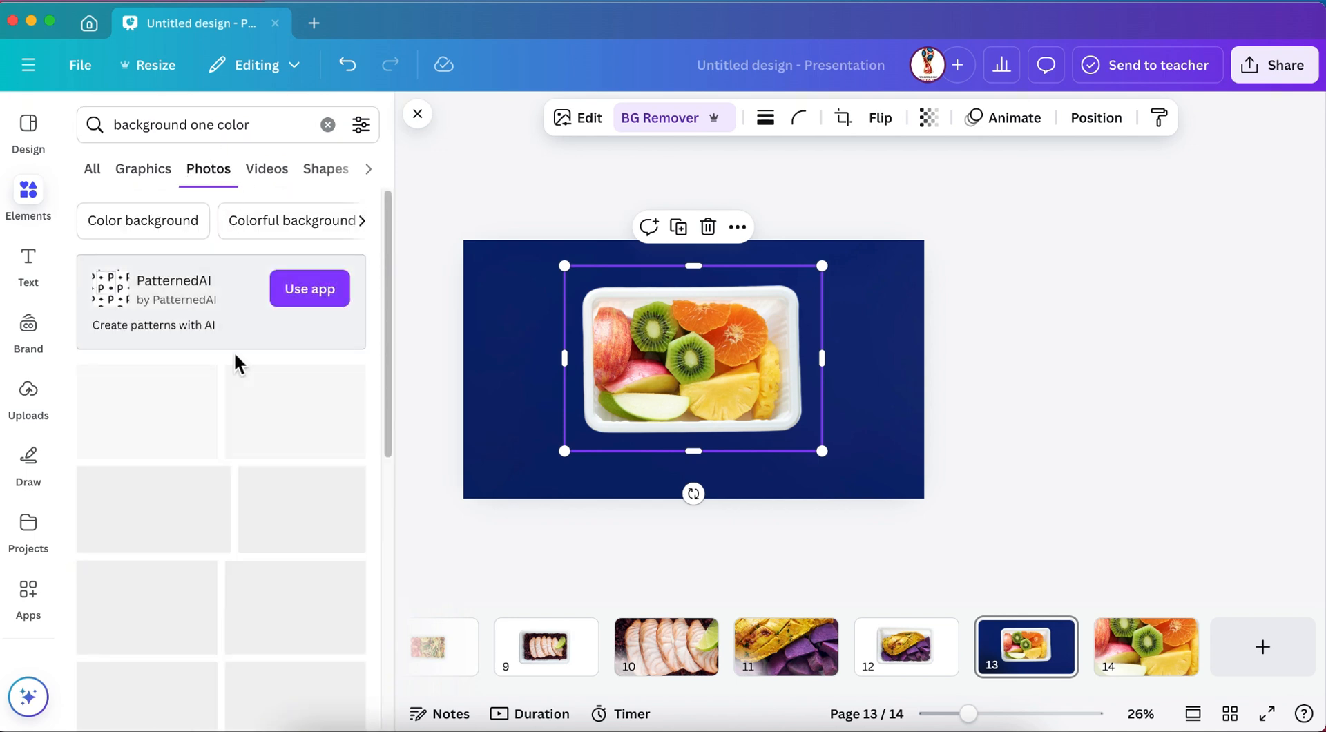
{"action": "scroll", "coordinate": [280, 544], "scroll_direction": "down", "scroll_amount": 1}
{"action": "scroll", "coordinate": [279, 544], "scroll_direction": "down", "scroll_amount": 6}
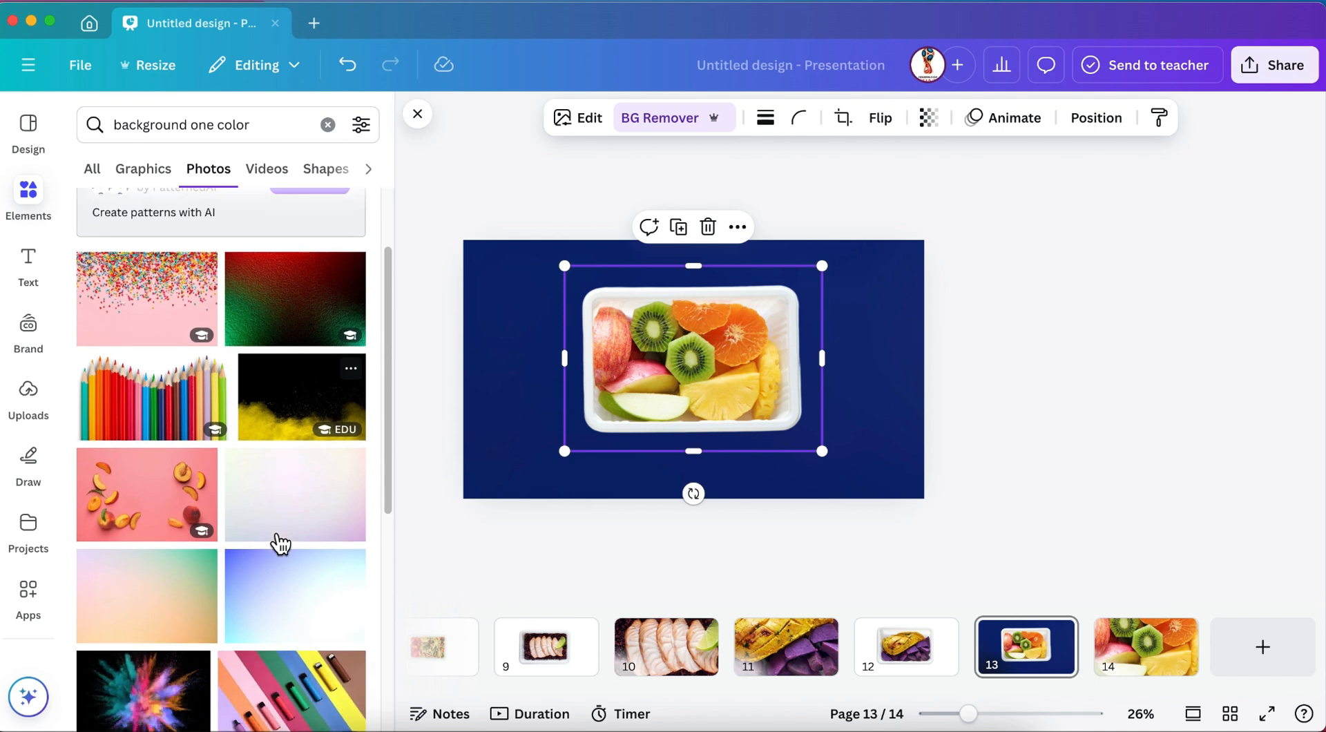
{"action": "scroll", "coordinate": [280, 544], "scroll_direction": "down", "scroll_amount": 5}
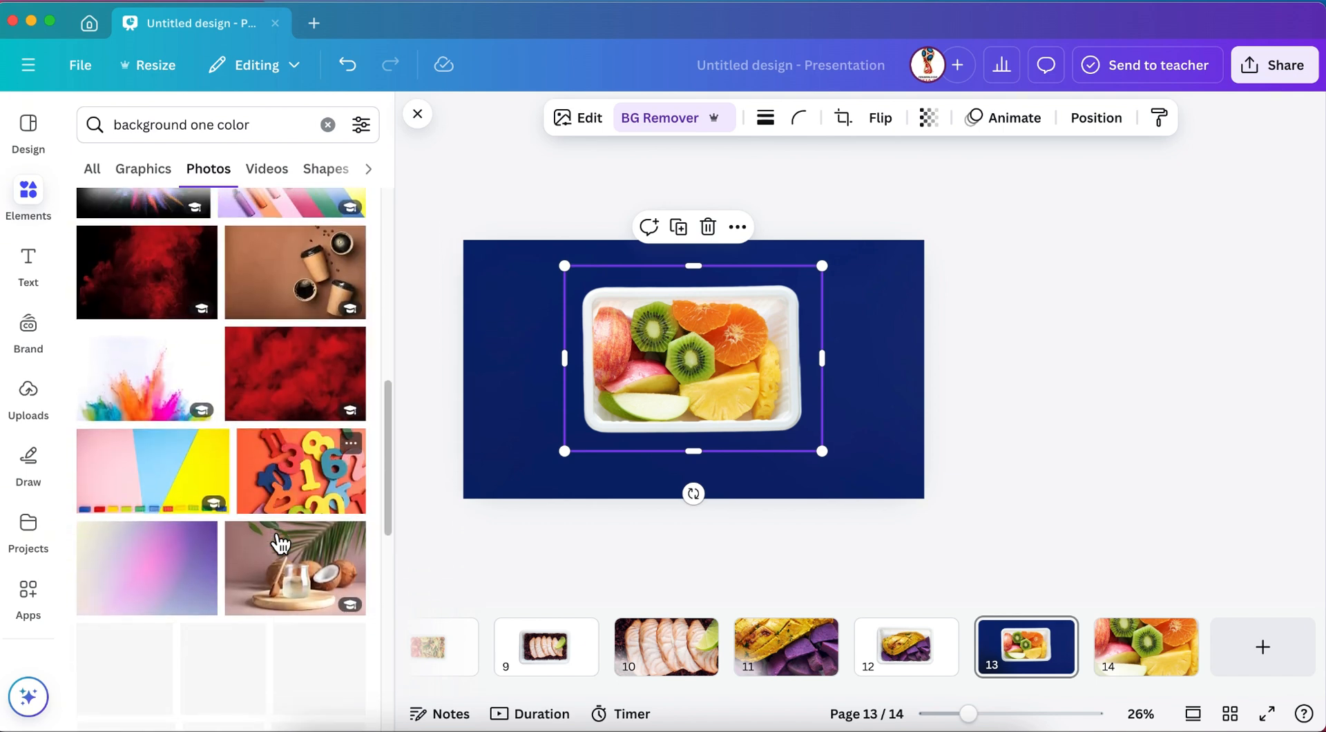
{"action": "scroll", "coordinate": [280, 544], "scroll_direction": "down", "scroll_amount": 7}
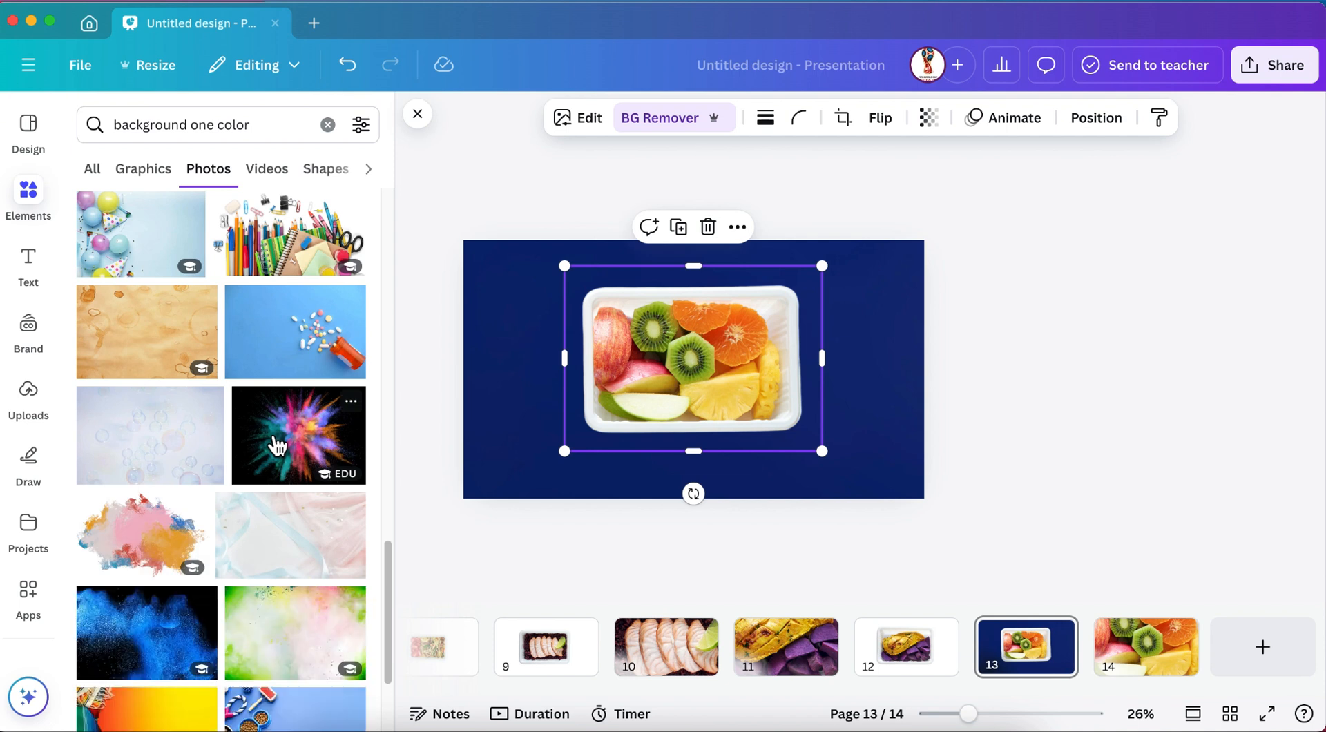
{"action": "scroll", "coordinate": [278, 444], "scroll_direction": "down", "scroll_amount": 6}
{"action": "scroll", "coordinate": [269, 435], "scroll_direction": "down", "scroll_amount": 1}
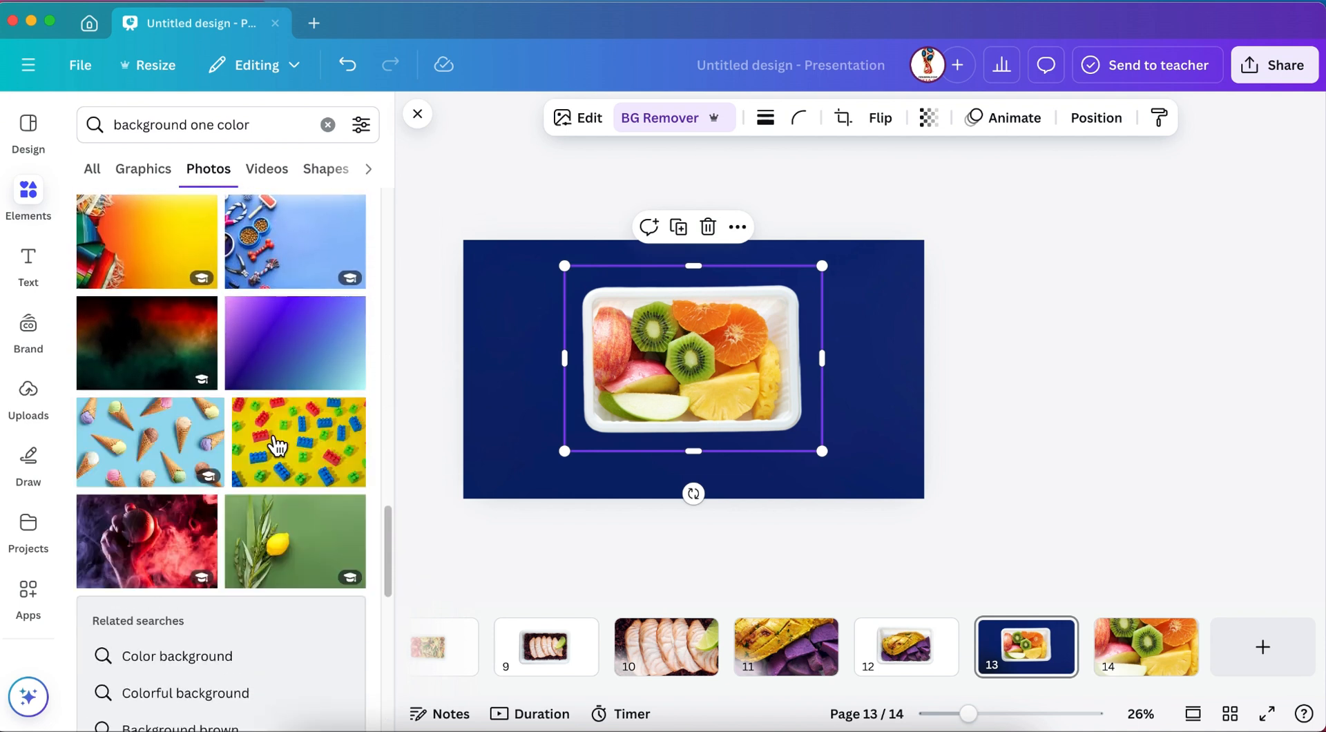
{"action": "scroll", "coordinate": [273, 444], "scroll_direction": "down", "scroll_amount": 2}
{"action": "scroll", "coordinate": [276, 445], "scroll_direction": "down", "scroll_amount": 1}
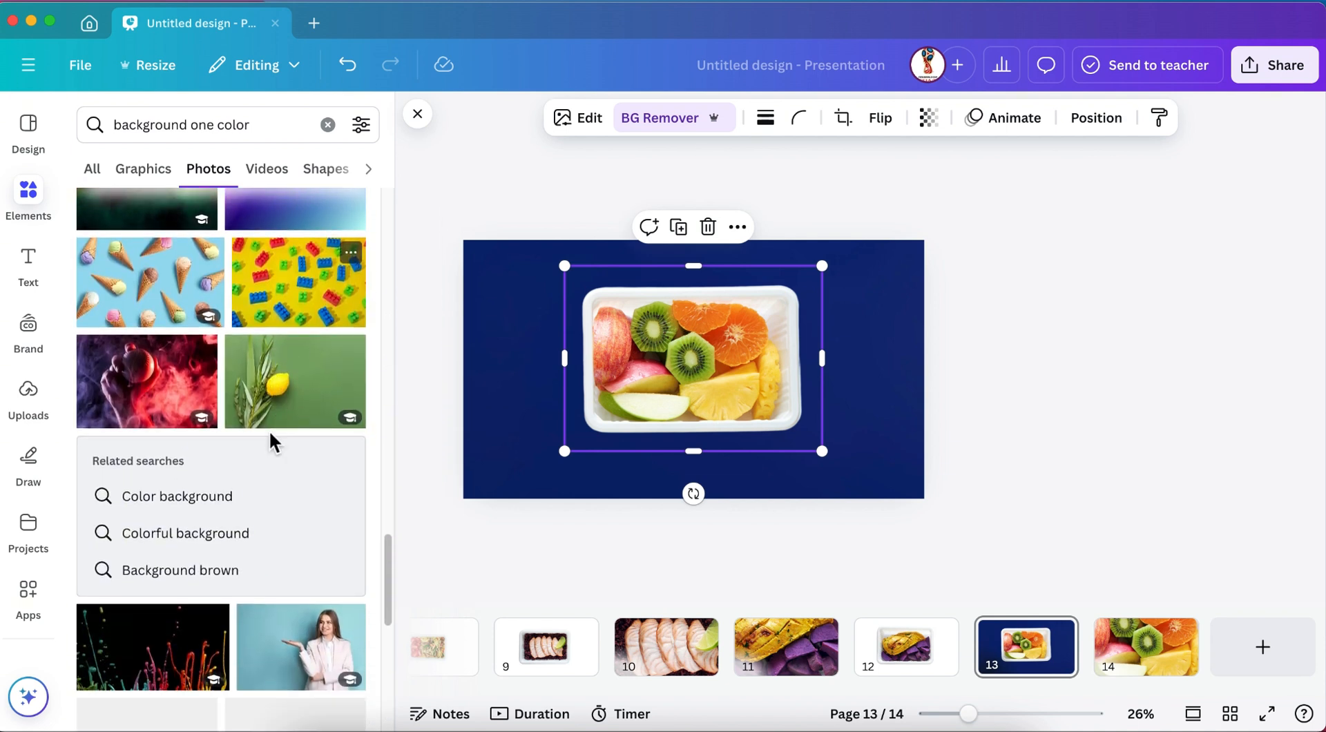
- Try the related "Colorful background" photo search, and change the query to "mono color background"
{"action": "left_click", "coordinate": [207, 530]}
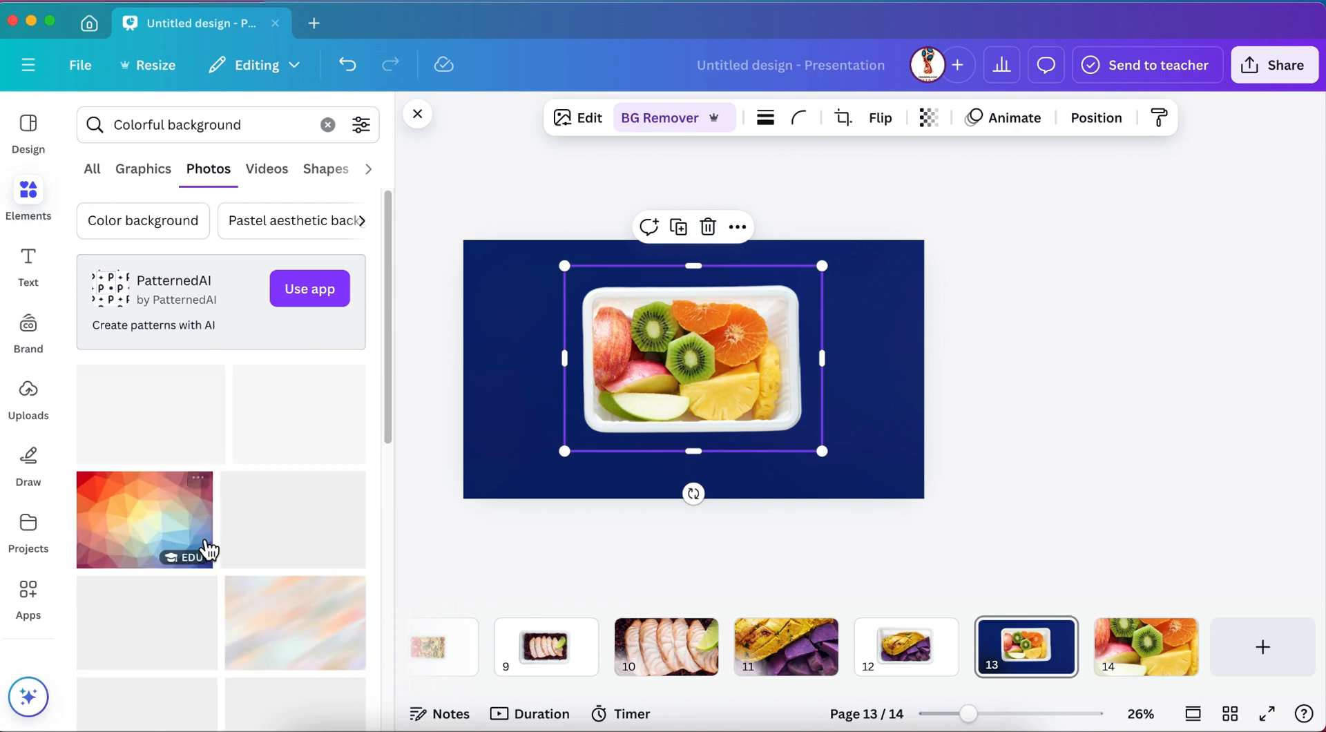
{"action": "double_click", "coordinate": [137, 122]}
{"action": "type", "text": "mo"}
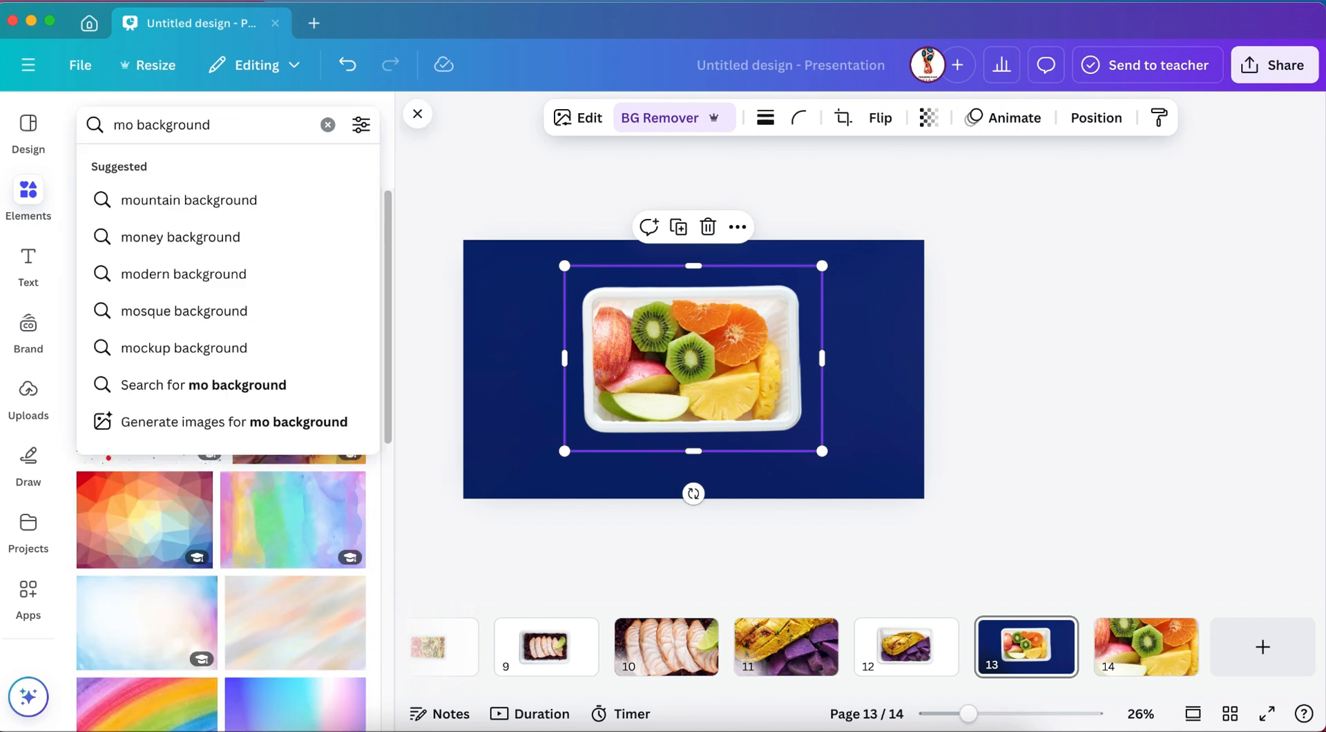
{"action": "type", "text": "no color"}
{"action": "key", "text": "Return"}
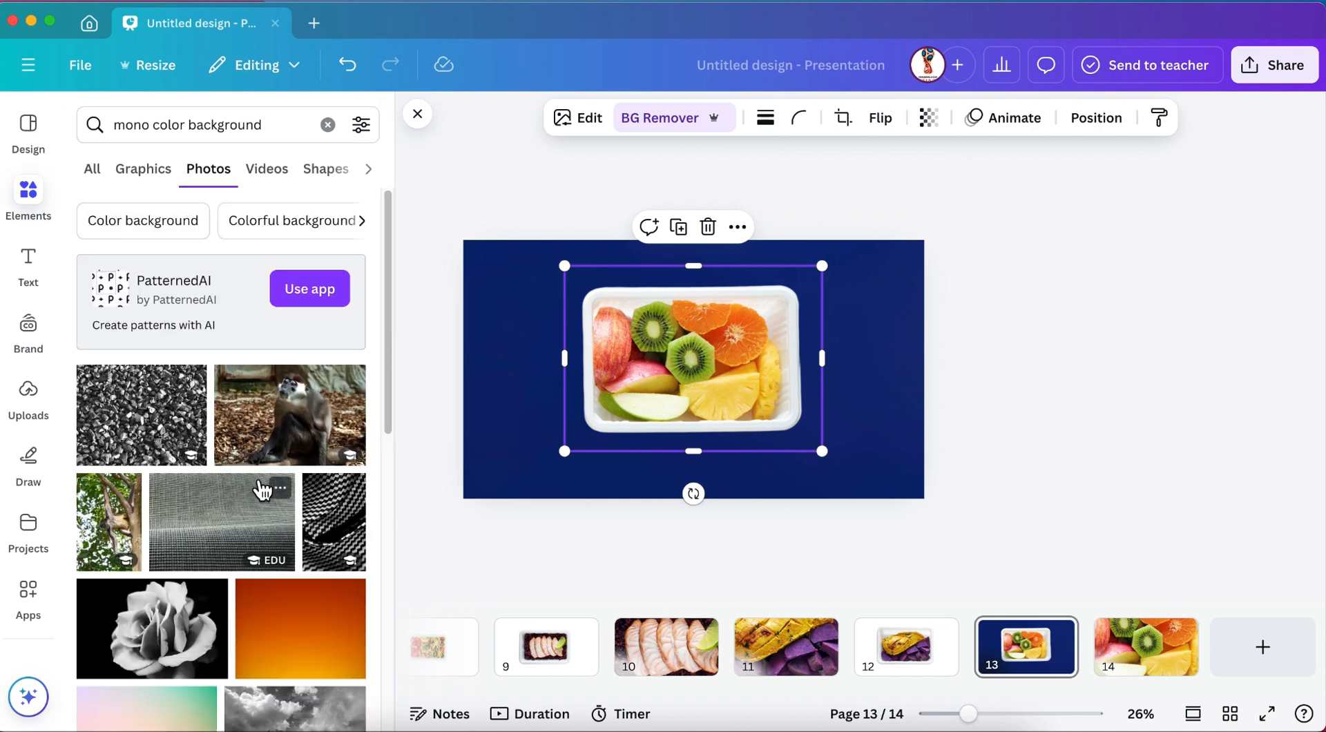
- Change the photo search to "monocolor background" and look through the results for plain backdrops
{"action": "left_click", "coordinate": [156, 131]}
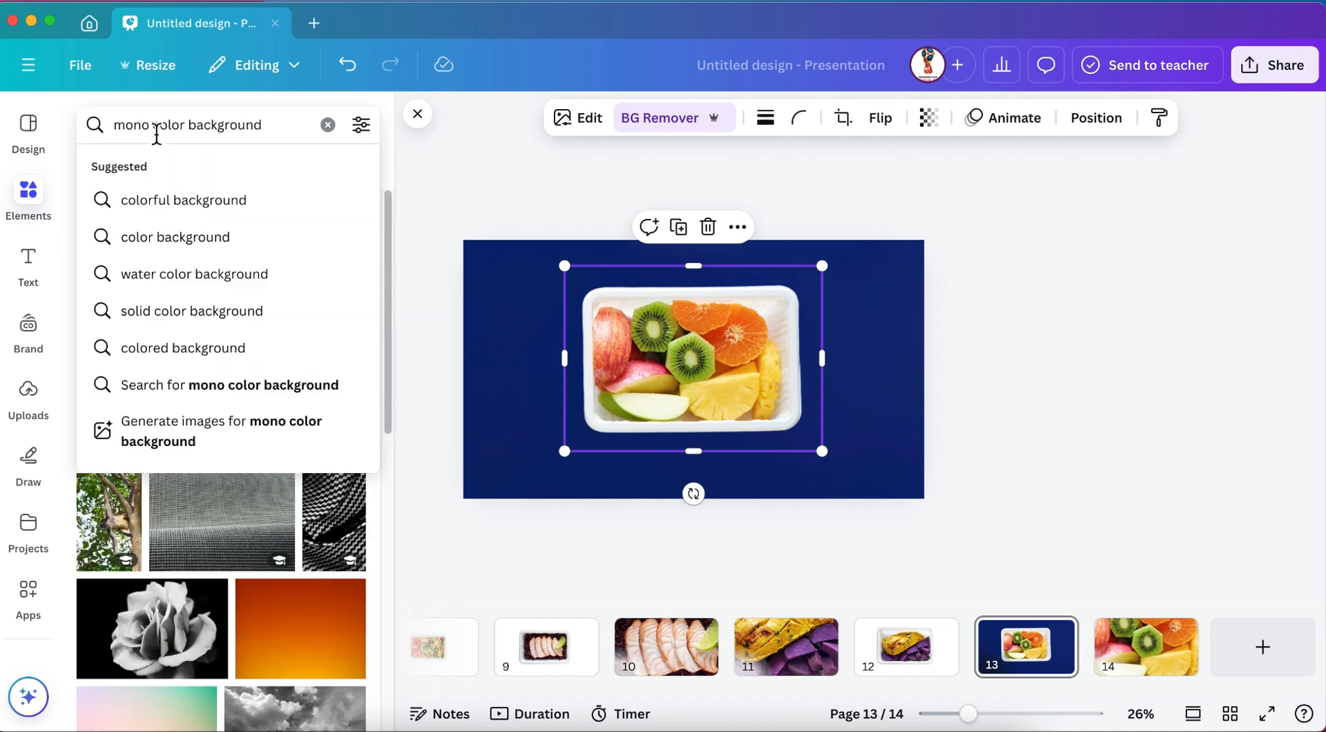
{"action": "key", "text": "Return"}
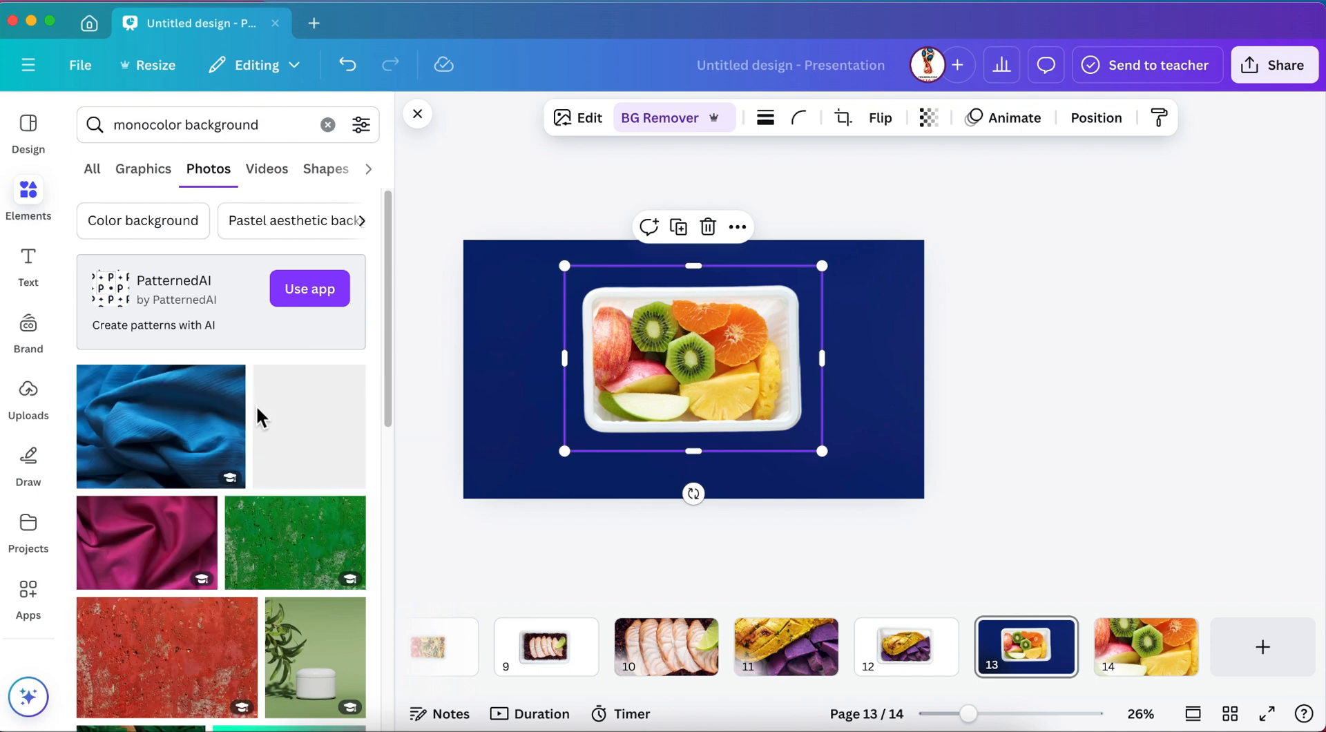
{"action": "scroll", "coordinate": [263, 412], "scroll_direction": "down", "scroll_amount": 10}
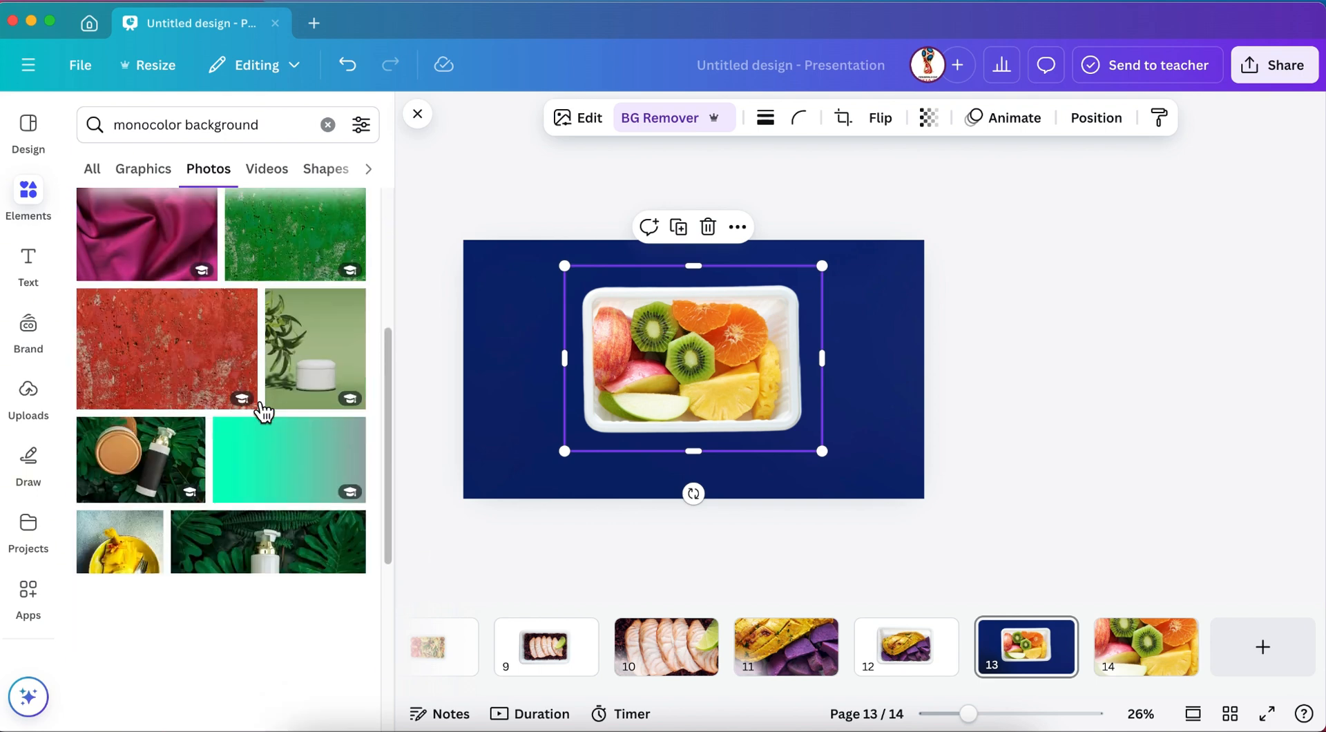
{"action": "scroll", "coordinate": [263, 412], "scroll_direction": "down", "scroll_amount": 10}
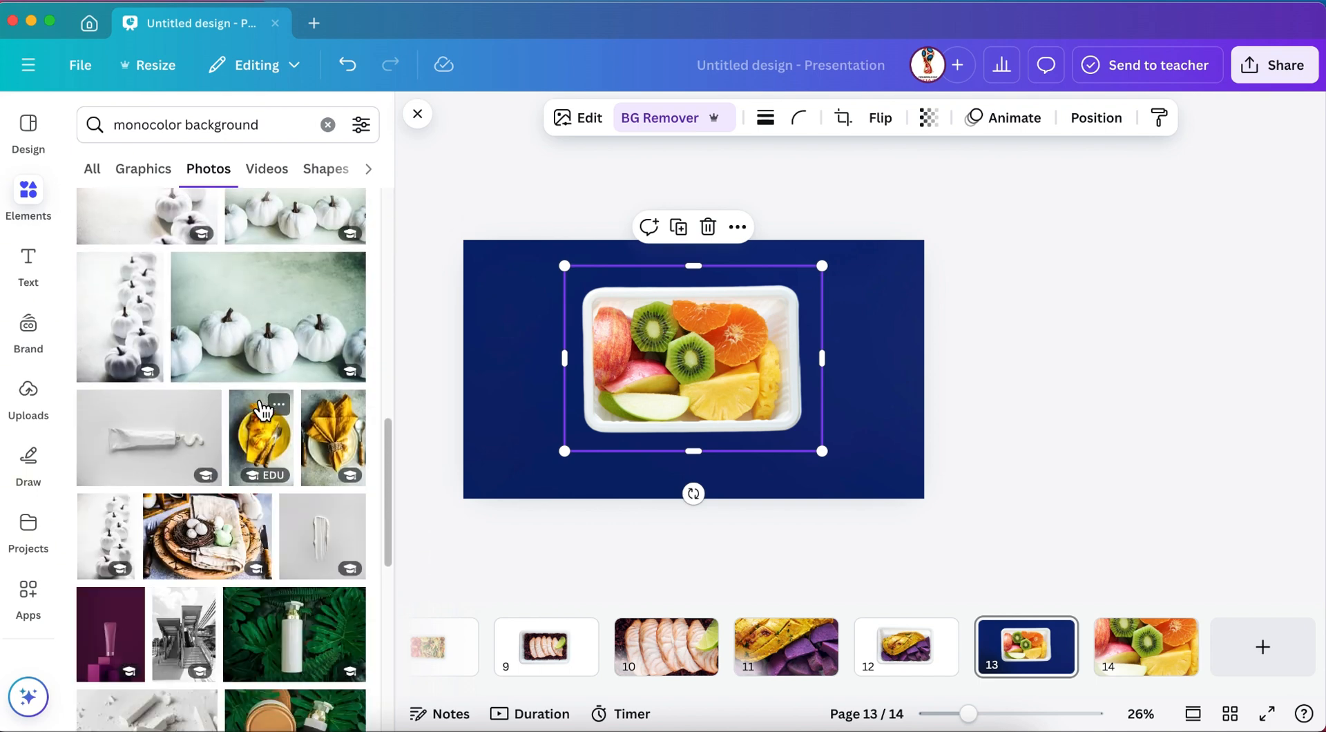
{"action": "scroll", "coordinate": [263, 412], "scroll_direction": "down", "scroll_amount": 5}
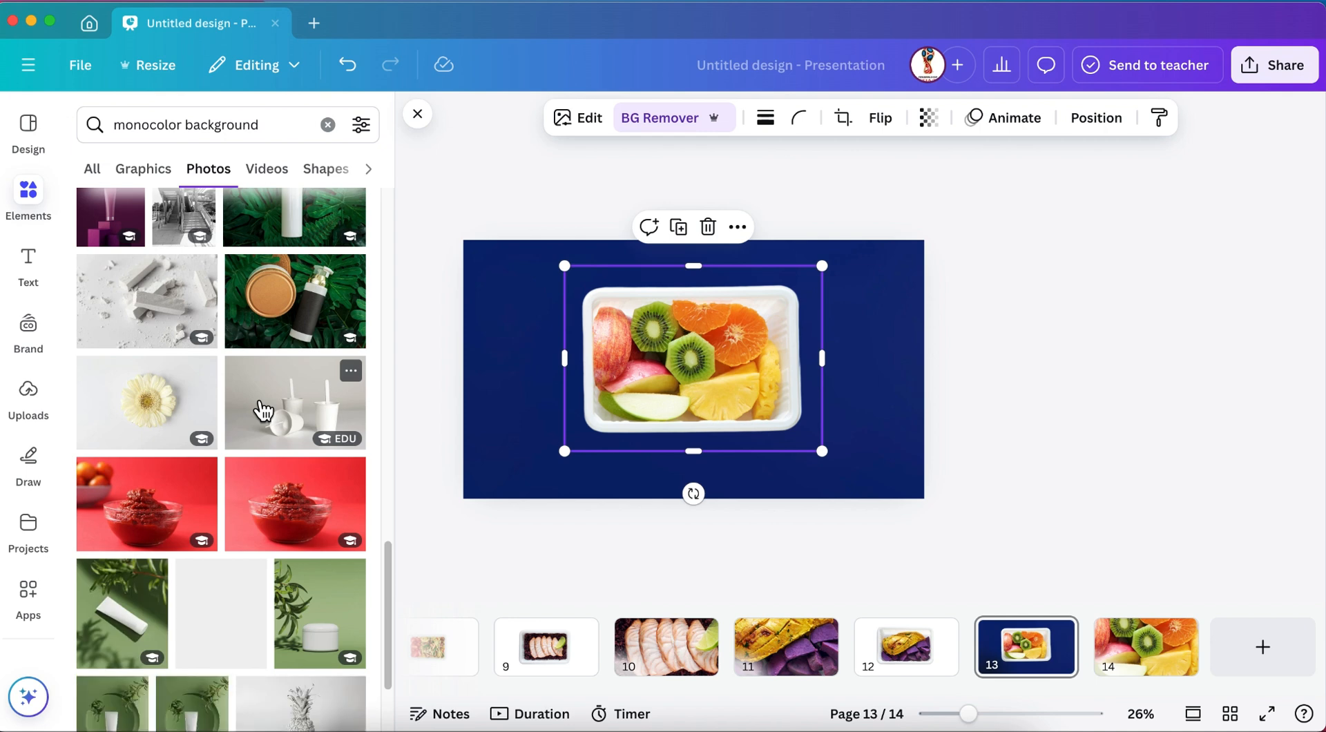
{"action": "scroll", "coordinate": [263, 412], "scroll_direction": "down", "scroll_amount": 10}
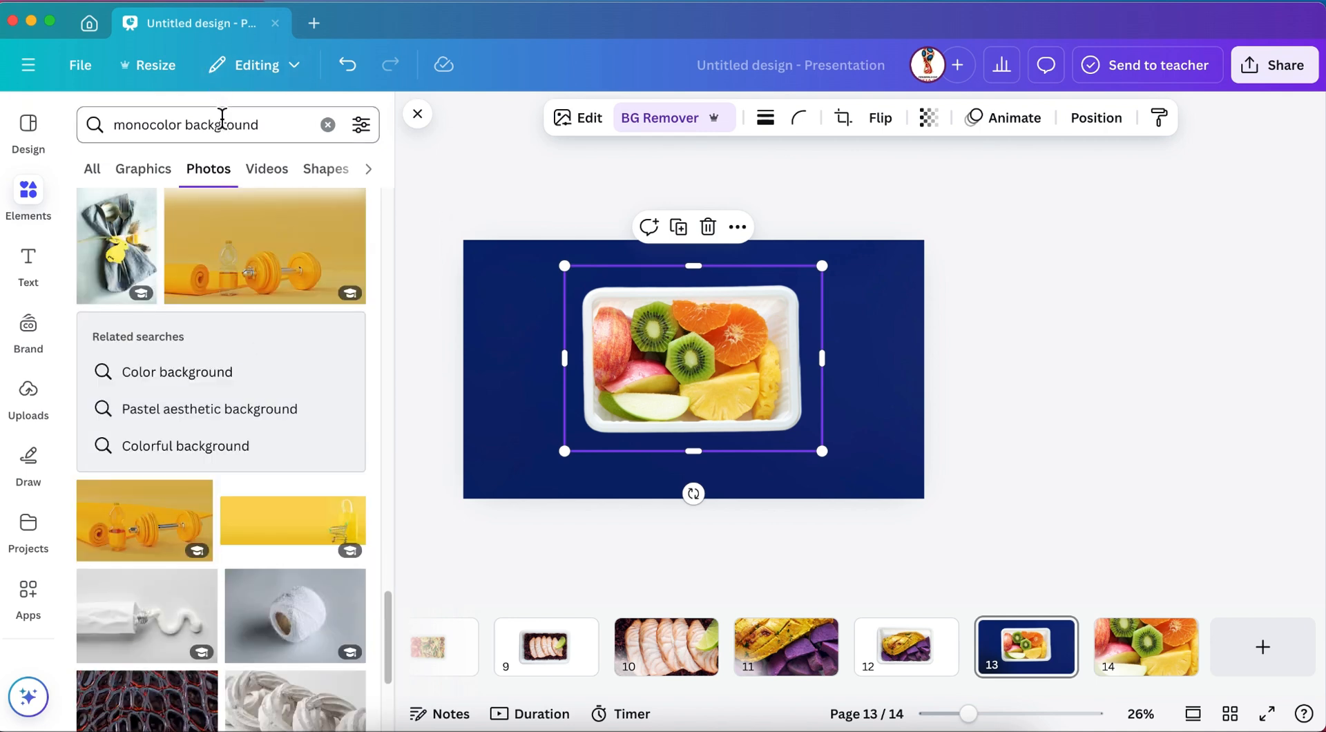
- Search the photos for "monocolor empty", and replace the query with "empty background"
{"action": "type", "text": "empty"}
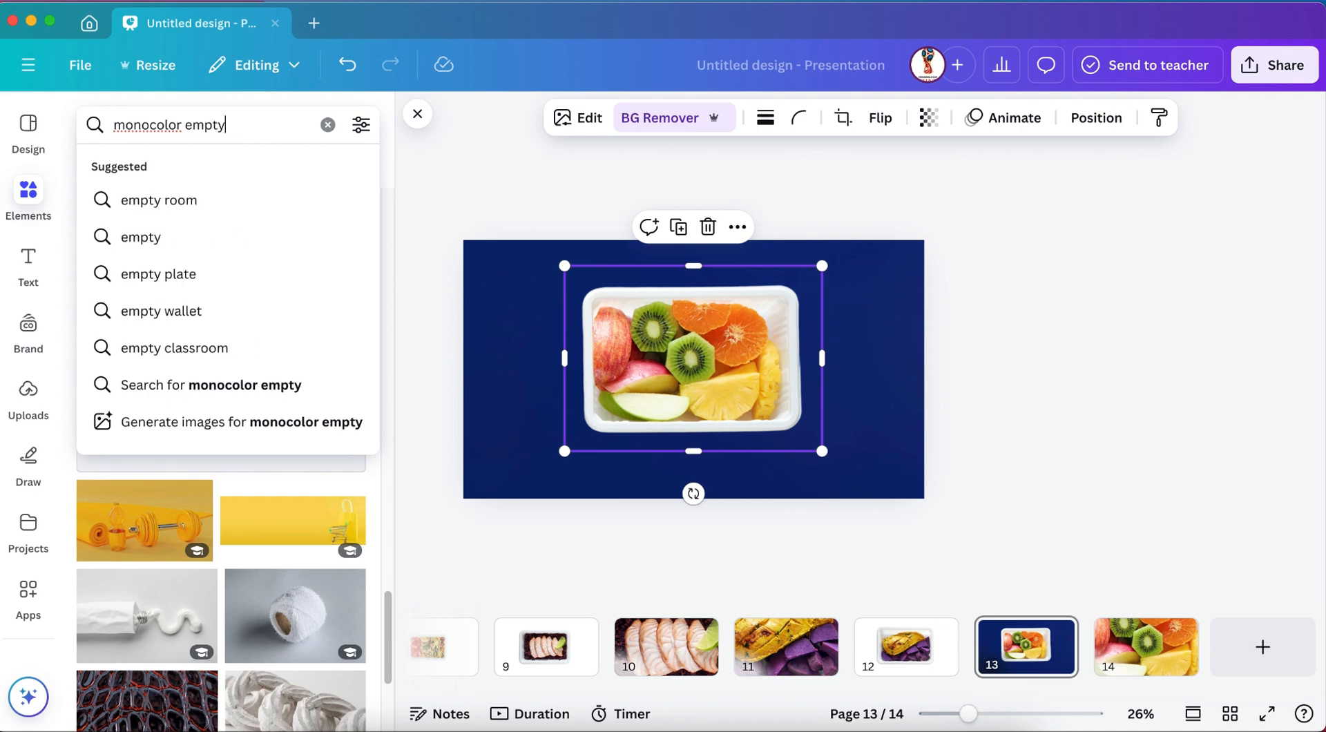
{"action": "key", "text": "Return"}
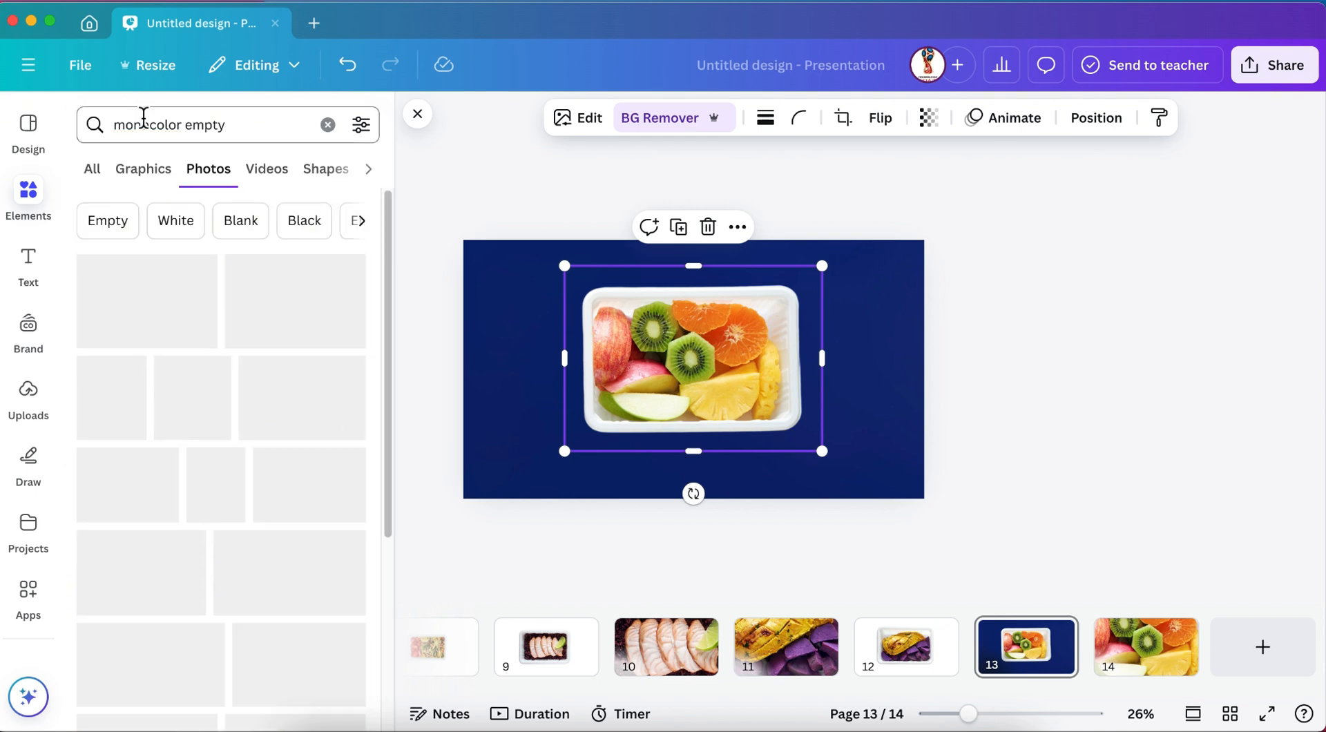
{"action": "left_click", "coordinate": [142, 121]}
{"action": "triple_click", "coordinate": [143, 121]}
{"action": "type", "text": "empty "}
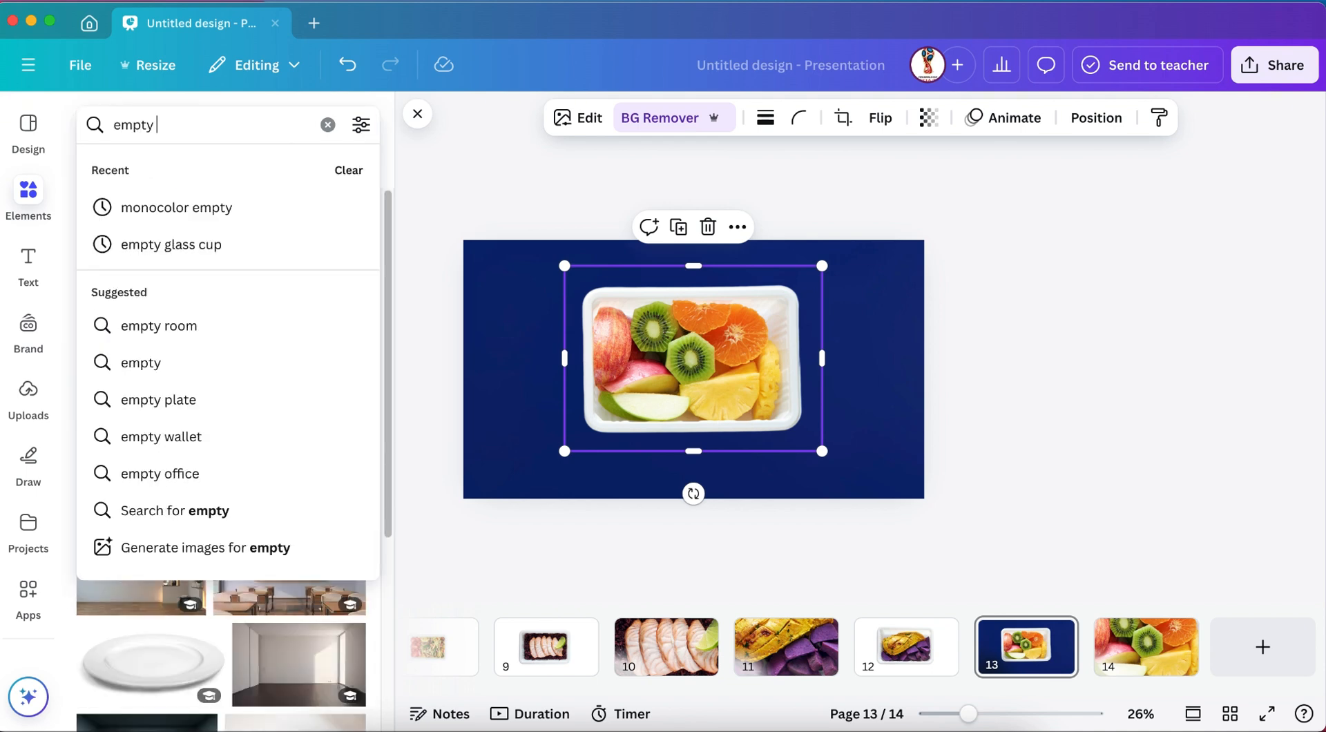
{"action": "type", "text": "background"}
{"action": "key", "text": "Return"}
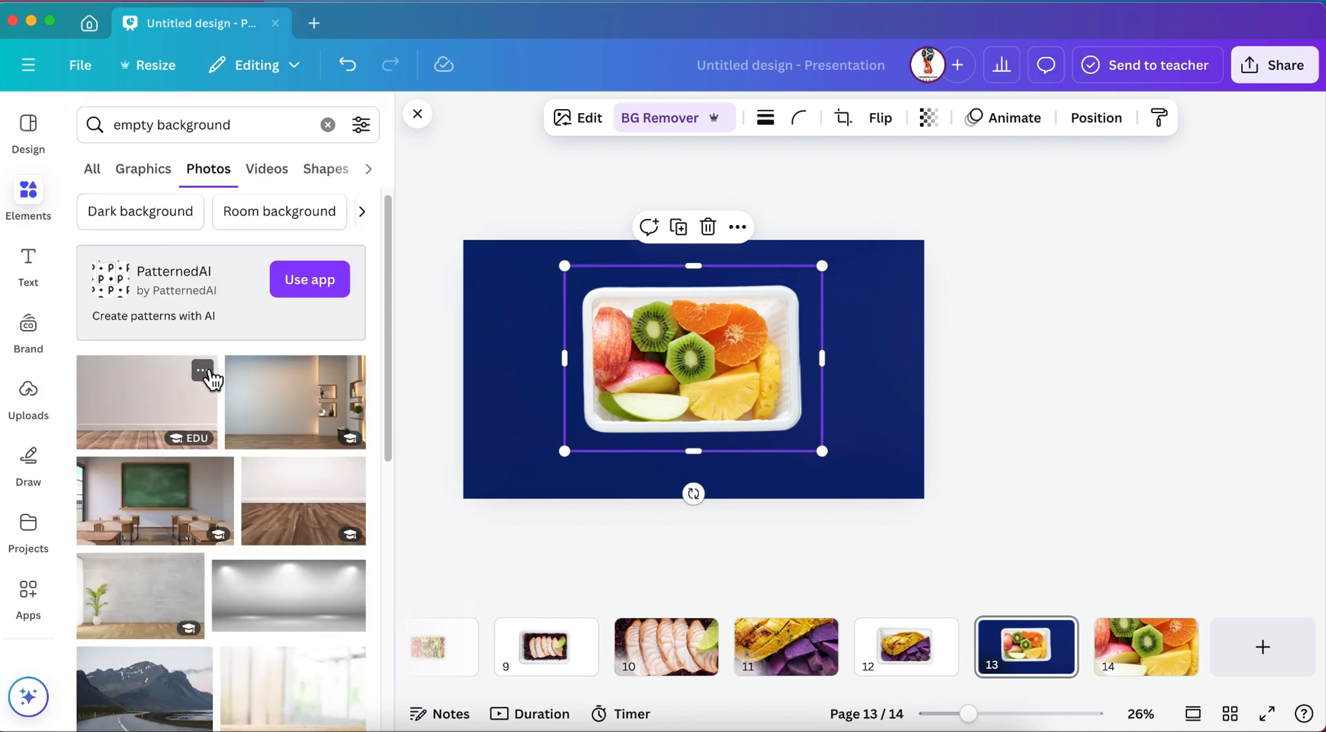
- Replace page 13's navy background with the empty light grey studio photo and shift the fruit box slightly down and right
{"action": "scroll", "coordinate": [209, 383], "scroll_direction": "down", "scroll_amount": 10}
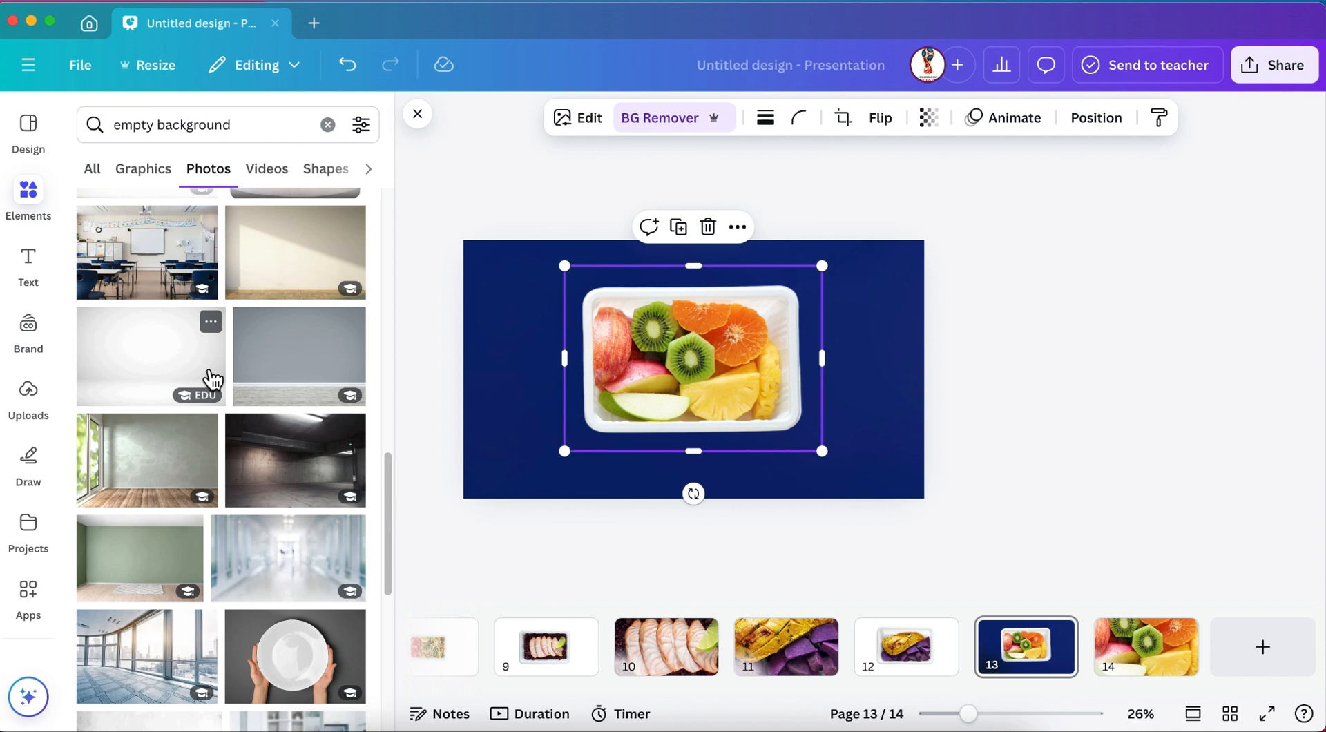
{"action": "left_click_drag", "start_coordinate": [175, 364], "coordinate": [497, 436]}
{"action": "left_click_drag", "start_coordinate": [675, 347], "coordinate": [682, 357]}
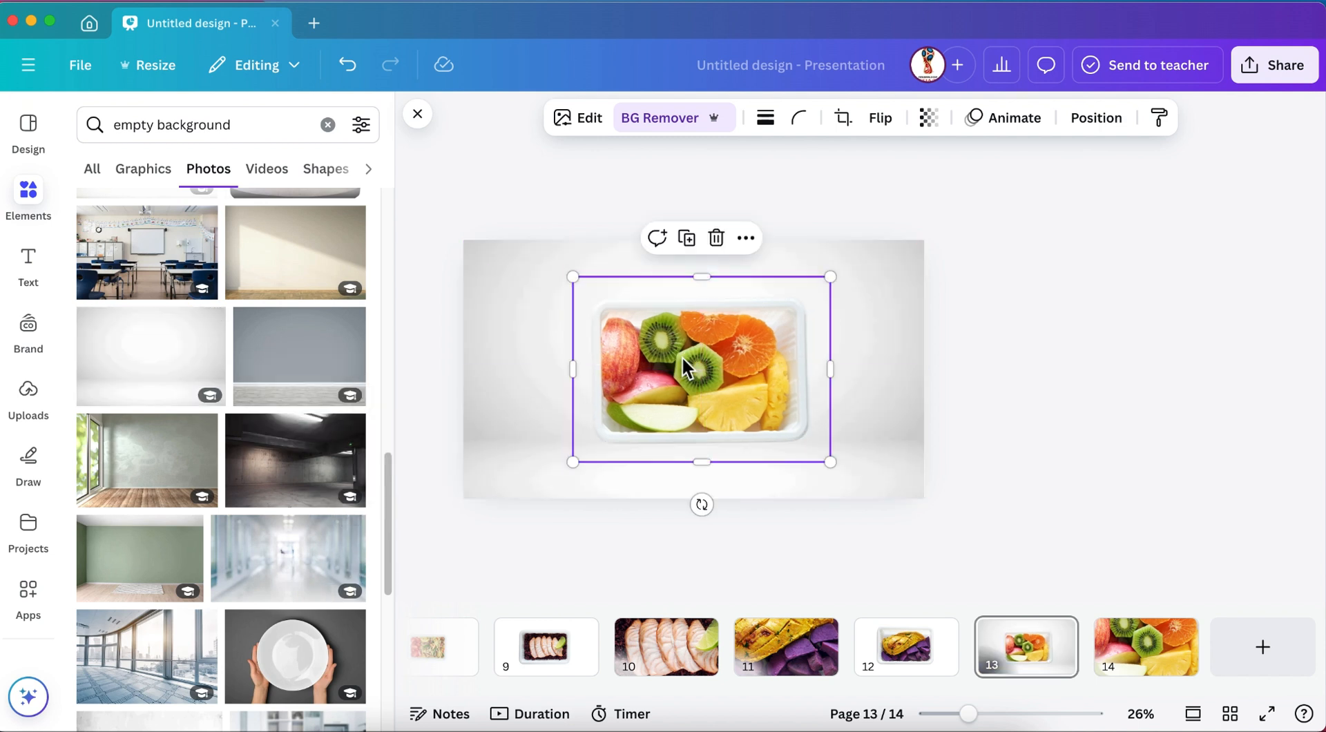
- Add the green wall photo to page 12, crop off its tiled floor and set it as the page background
{"action": "left_click", "coordinate": [882, 656]}
{"action": "scroll", "coordinate": [222, 500], "scroll_direction": "down", "scroll_amount": 10}
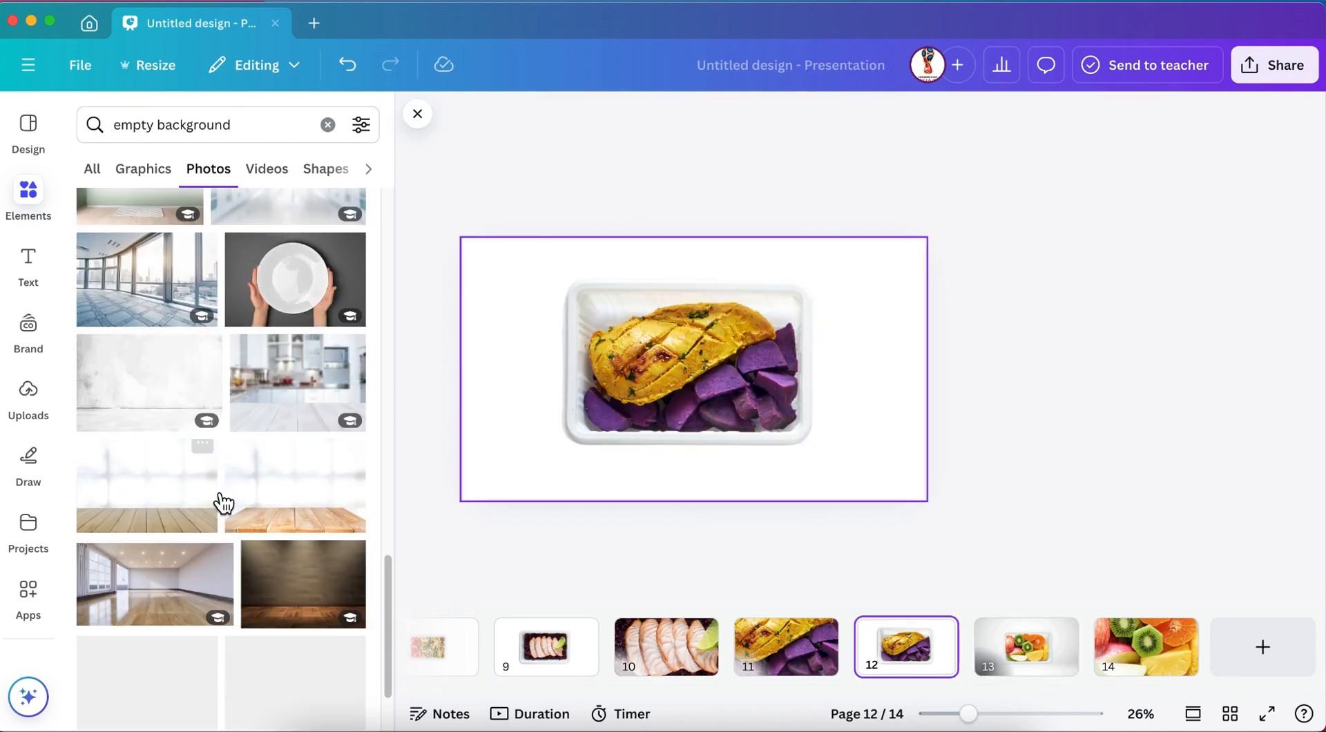
{"action": "scroll", "coordinate": [222, 496], "scroll_direction": "down", "scroll_amount": 5}
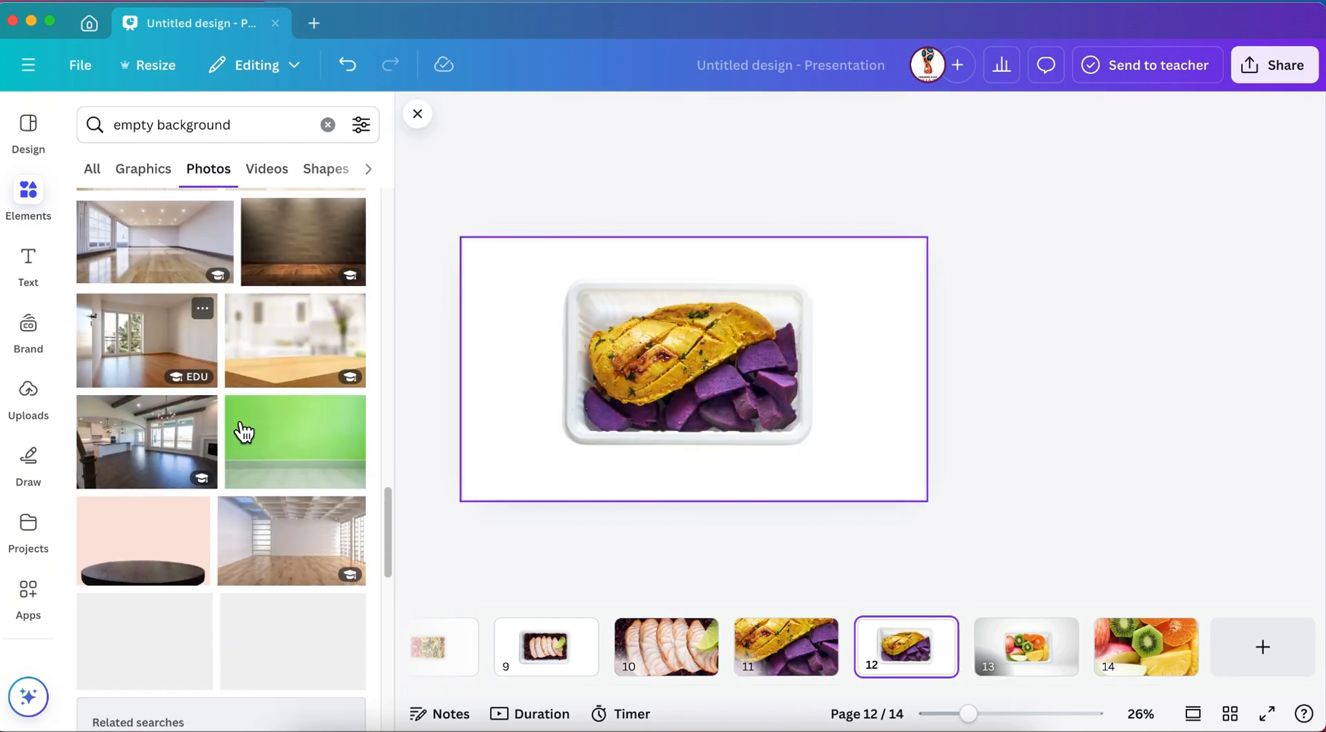
{"action": "left_click", "coordinate": [294, 453]}
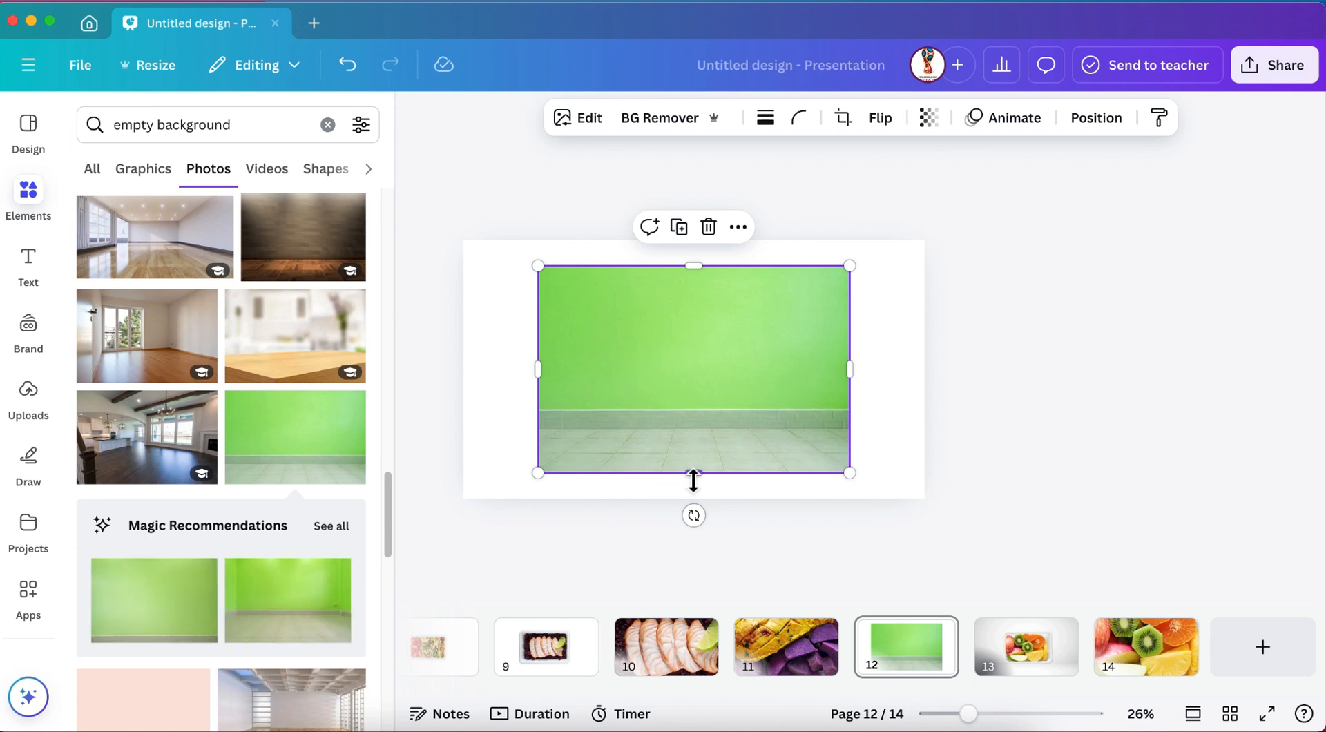
{"action": "left_click_drag", "start_coordinate": [693, 474], "coordinate": [700, 399]}
{"action": "right_click", "coordinate": [663, 335]}
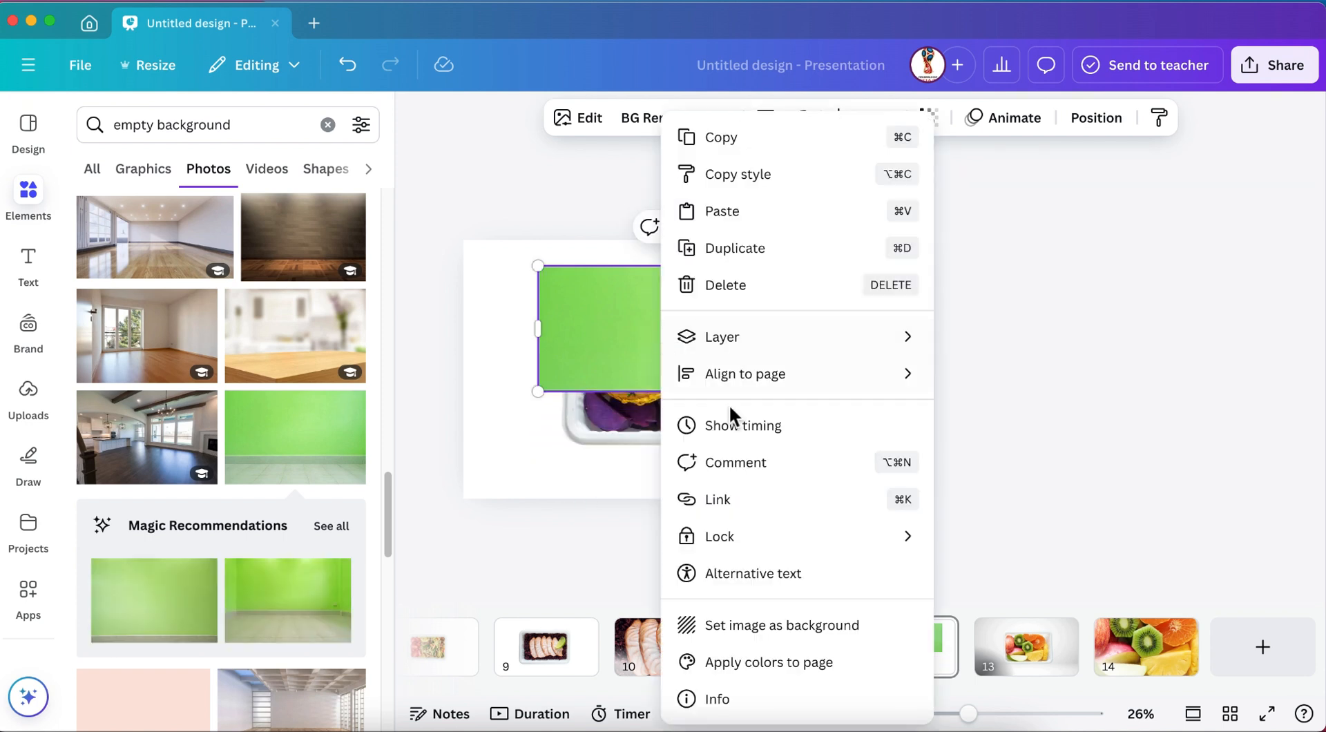
{"action": "left_click", "coordinate": [775, 626]}
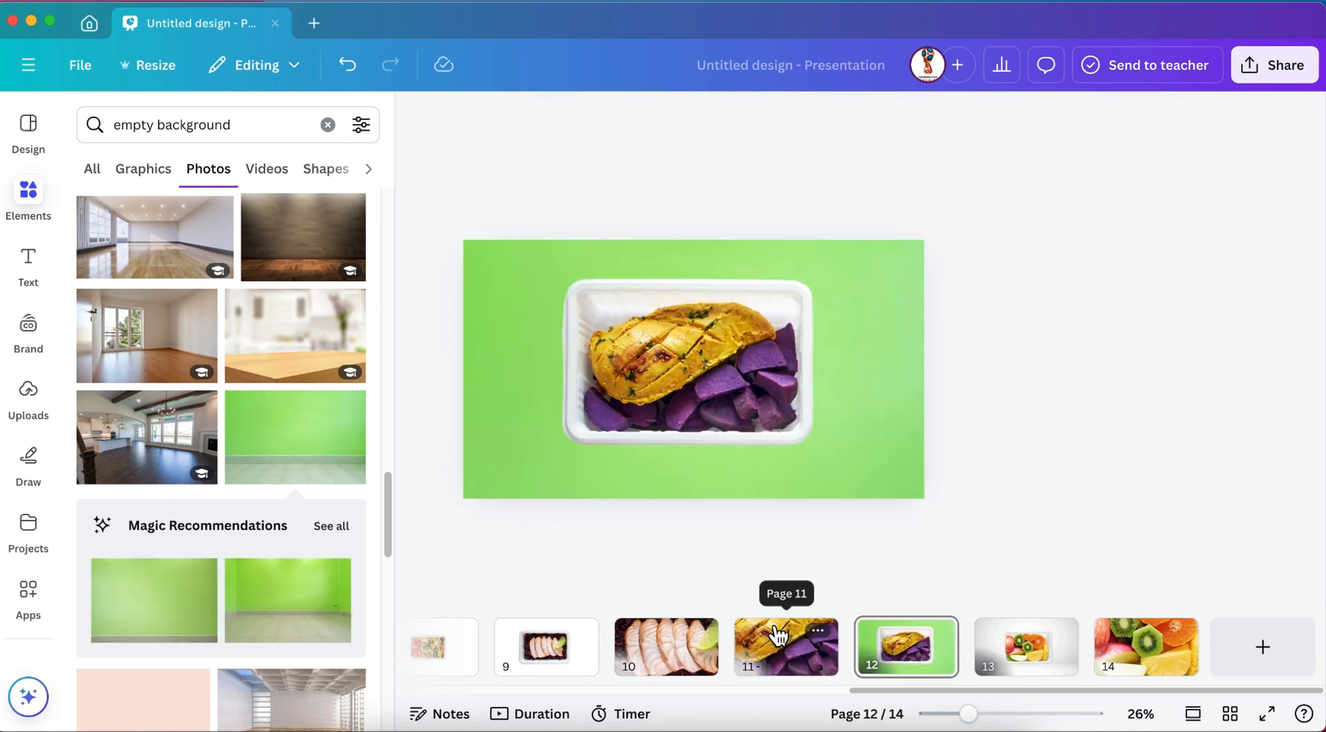
- Add the pink photo with the round black table to page 9 and set it as the page background
{"action": "left_click", "coordinate": [568, 674]}
{"action": "scroll", "coordinate": [183, 536], "scroll_direction": "down", "scroll_amount": 3}
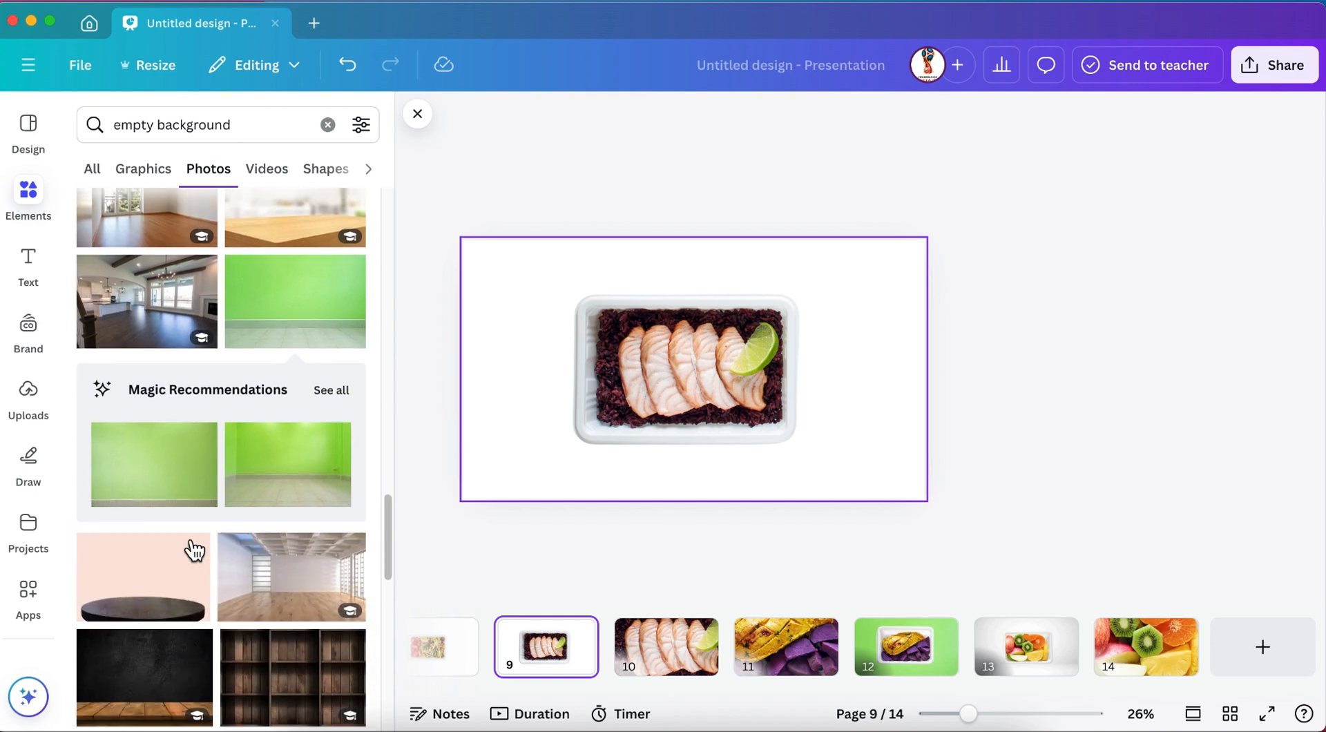
{"action": "left_click", "coordinate": [178, 554]}
{"action": "right_click", "coordinate": [688, 320]}
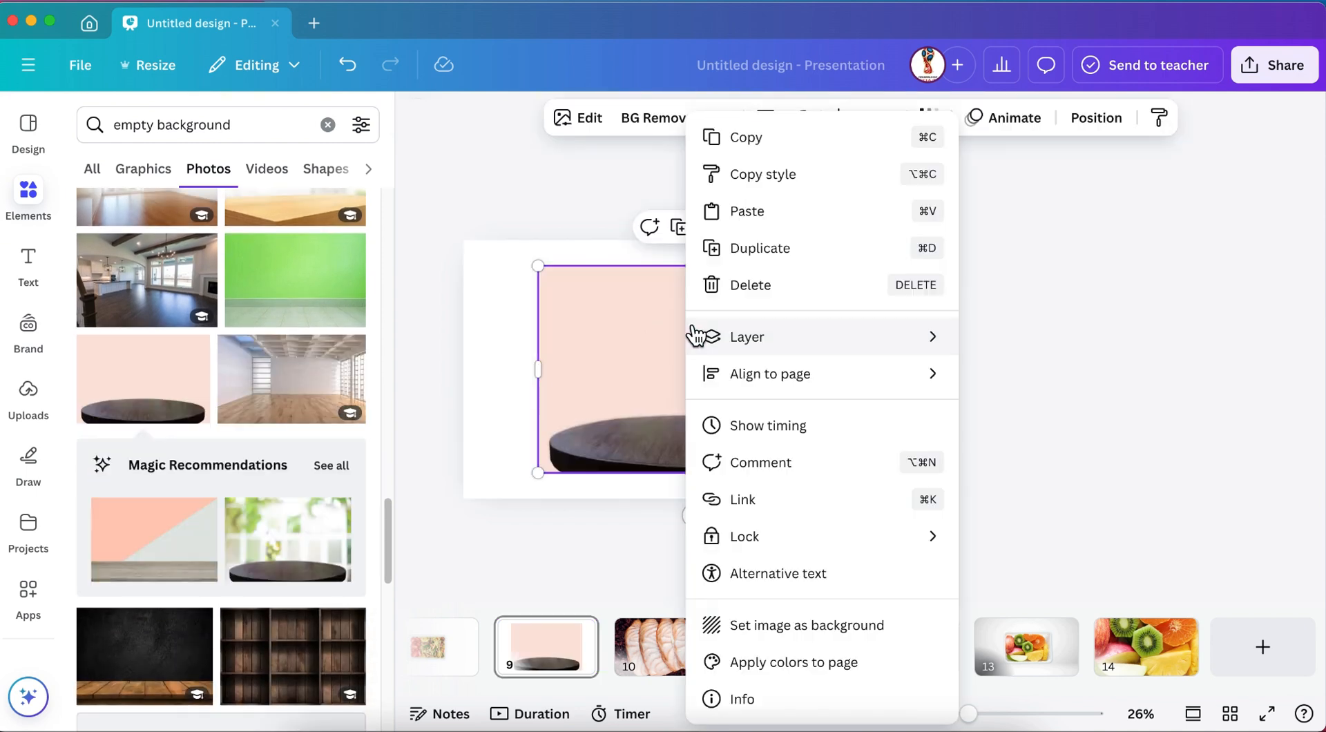
{"action": "left_click", "coordinate": [782, 626]}
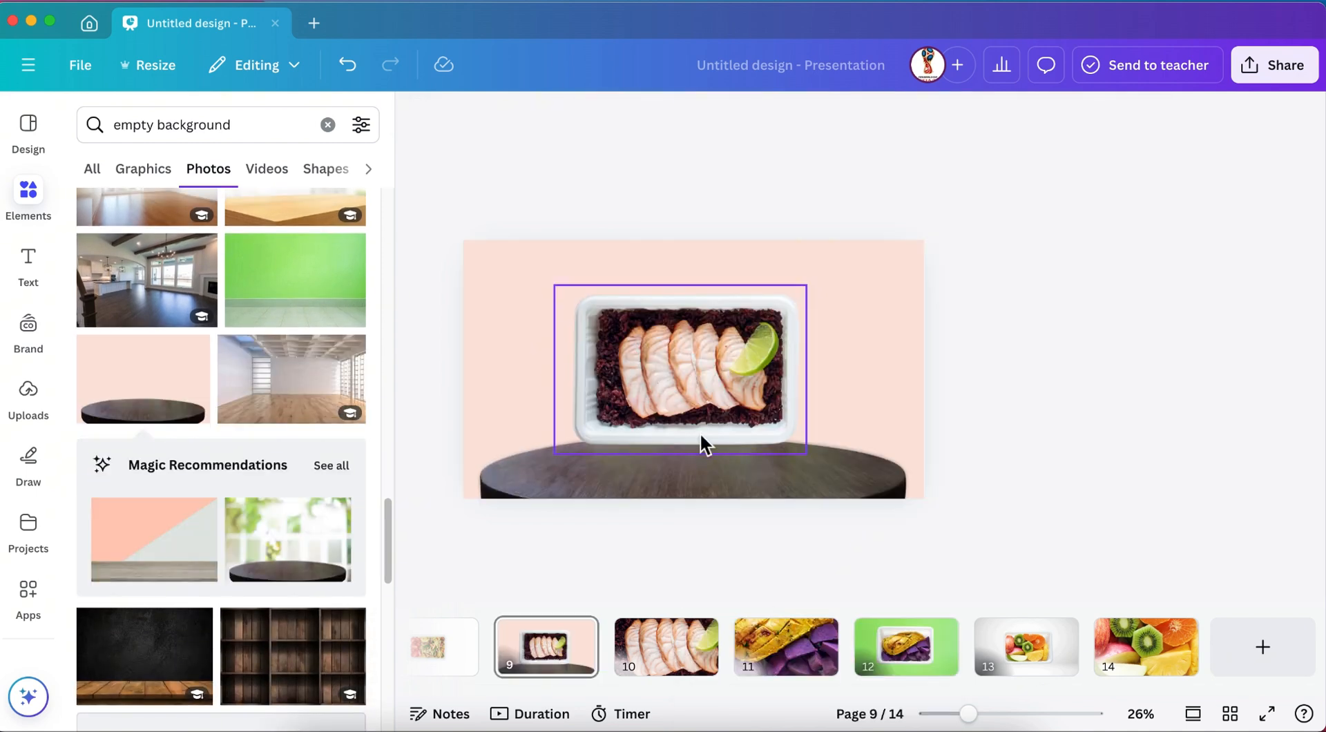
- Enlarge page 9's background photo within its crop so that only the plain pink wall fills the page
{"action": "double_click", "coordinate": [773, 482]}
{"action": "left_click_drag", "start_coordinate": [464, 525], "coordinate": [446, 730]}
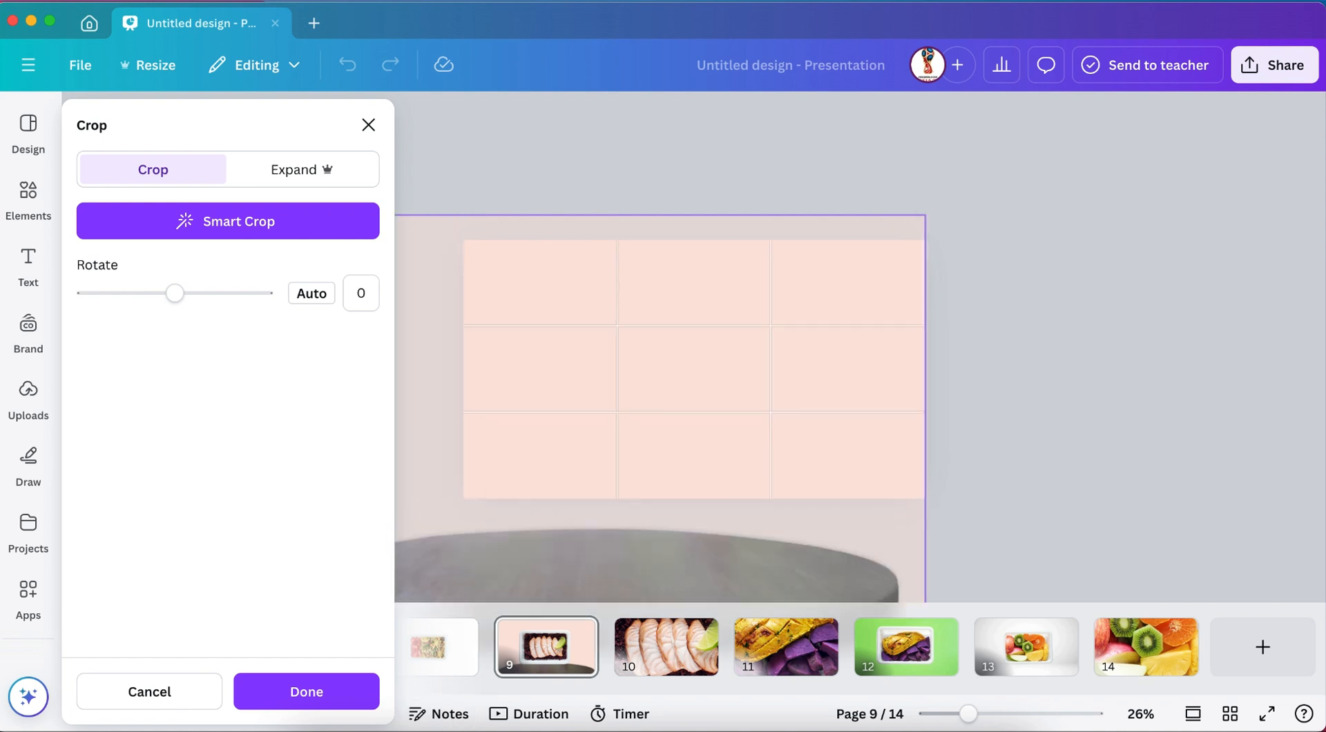
{"action": "left_click", "coordinate": [279, 692]}
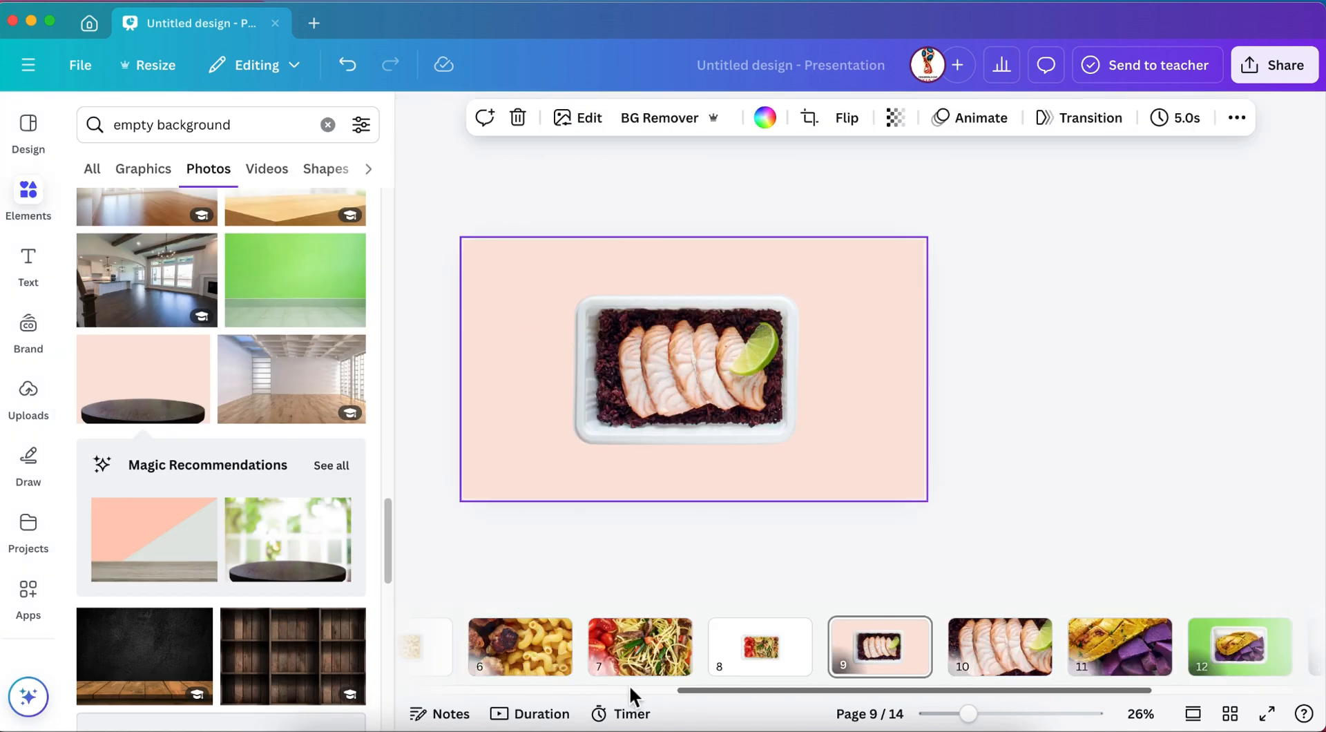
- Add the black wall photo with the wooden tabletop to page 8 and set it as the page background
{"action": "left_click", "coordinate": [721, 667]}
{"action": "scroll", "coordinate": [253, 552], "scroll_direction": "down", "scroll_amount": 5}
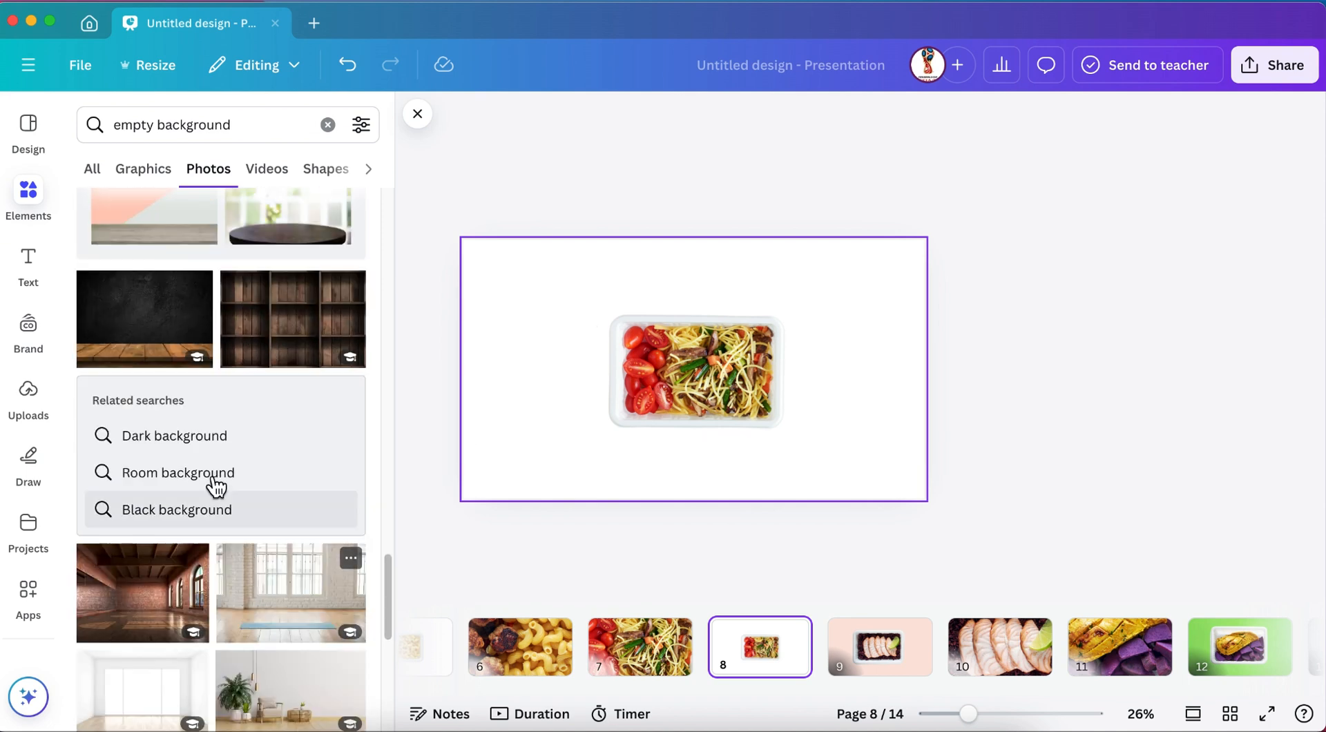
{"action": "left_click", "coordinate": [172, 335]}
{"action": "right_click", "coordinate": [662, 371]}
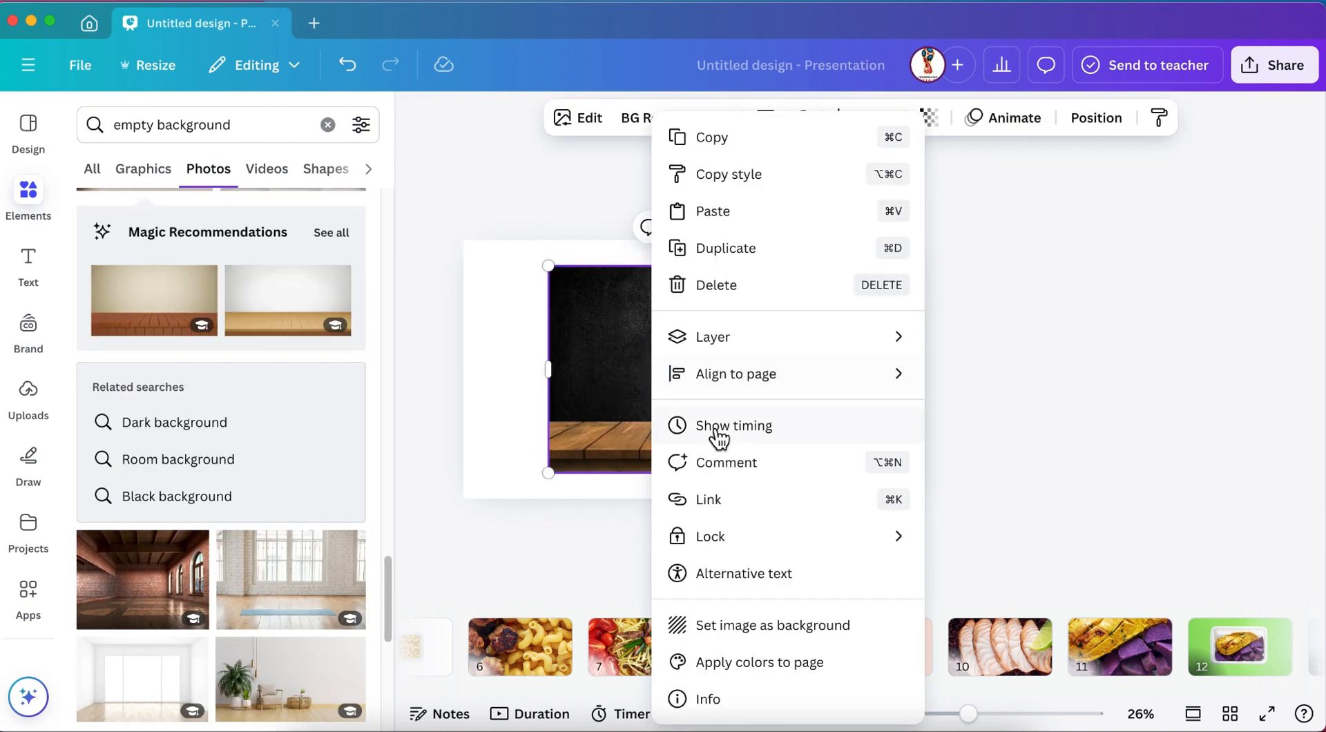
{"action": "left_click", "coordinate": [742, 626]}
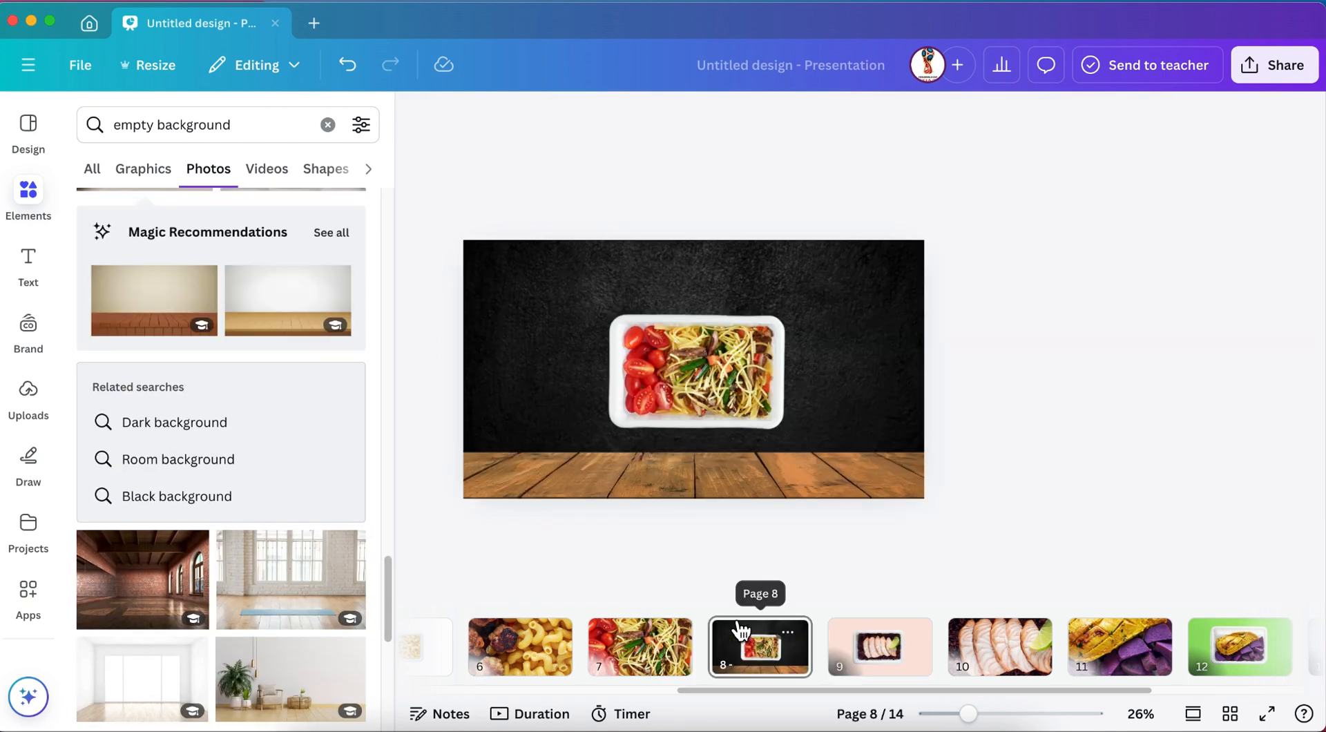
- Enlarge and reposition page 8's background photo within its crop so that only the black wall fills the page
{"action": "left_click", "coordinate": [876, 431]}
{"action": "double_click", "coordinate": [854, 438]}
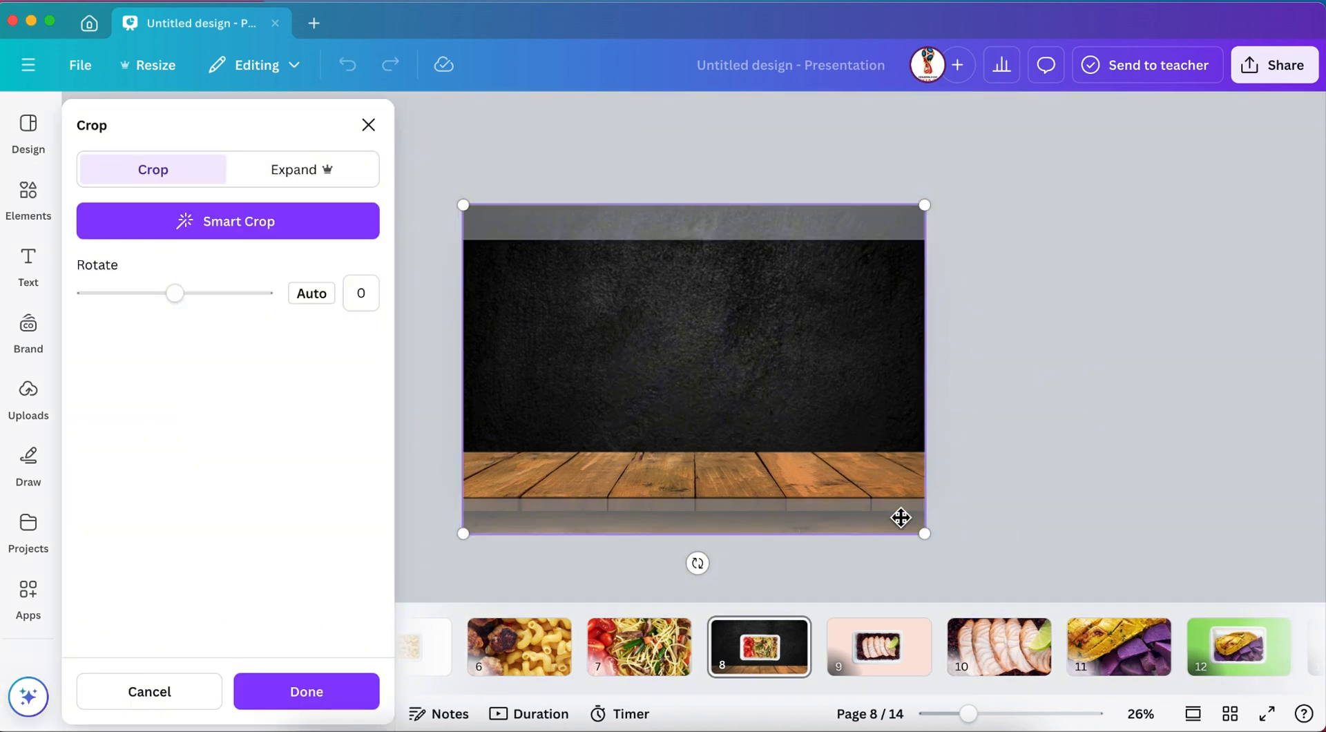
{"action": "left_click_drag", "start_coordinate": [925, 534], "coordinate": [1008, 703]}
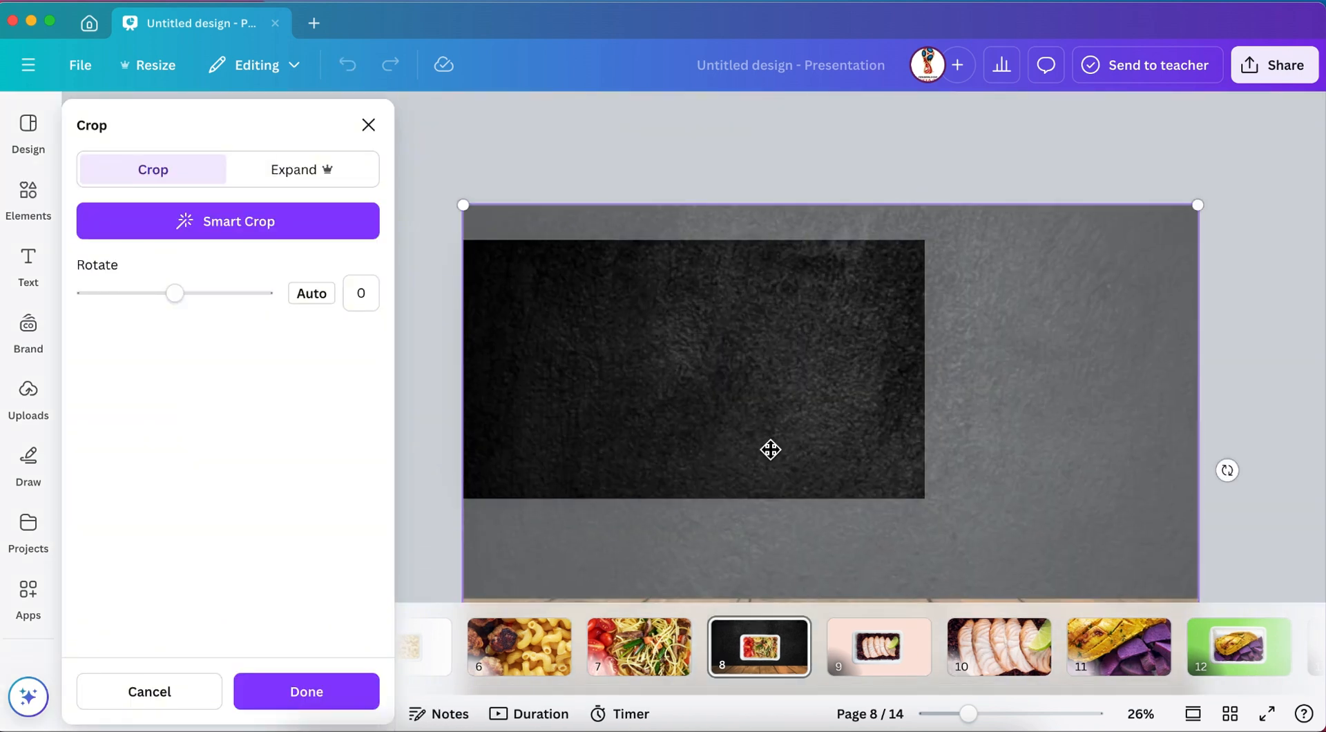
{"action": "left_click_drag", "start_coordinate": [769, 449], "coordinate": [697, 442]}
{"action": "scroll", "coordinate": [697, 450], "scroll_direction": "down", "scroll_amount": 5}
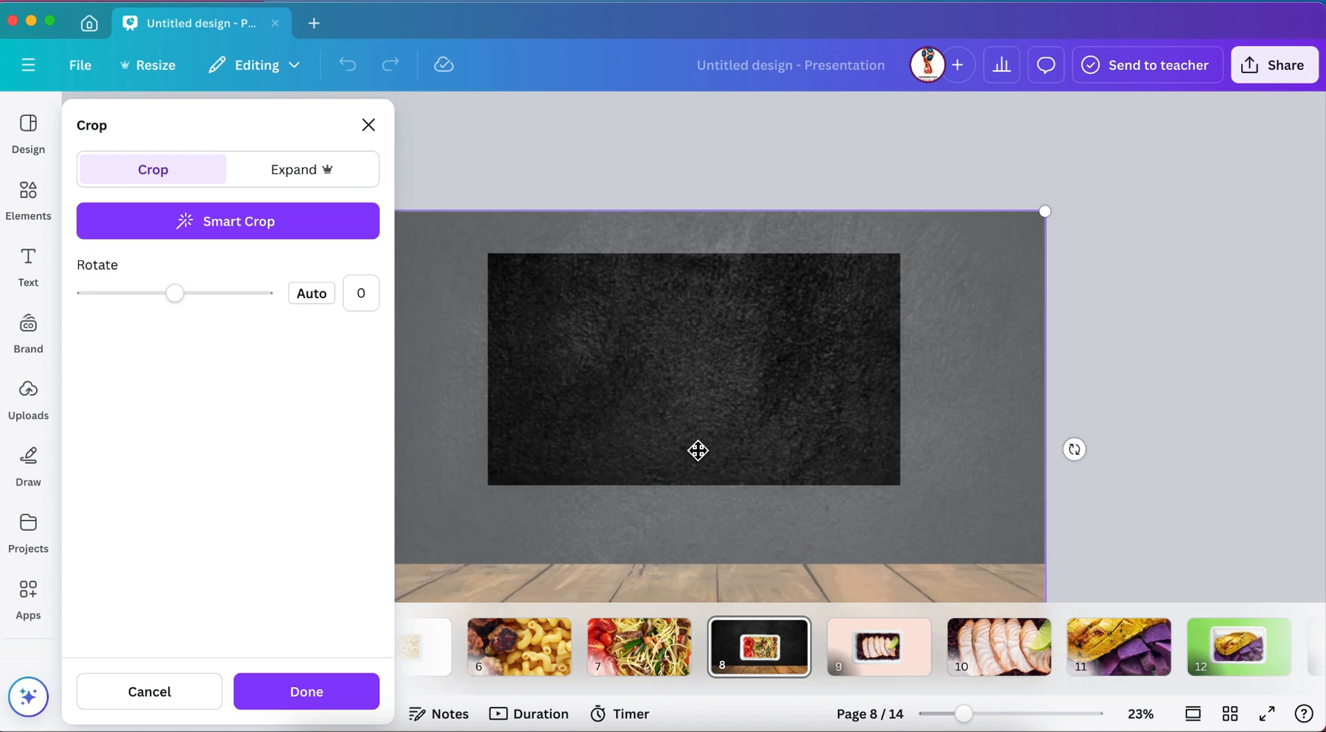
{"action": "left_click", "coordinate": [305, 694]}
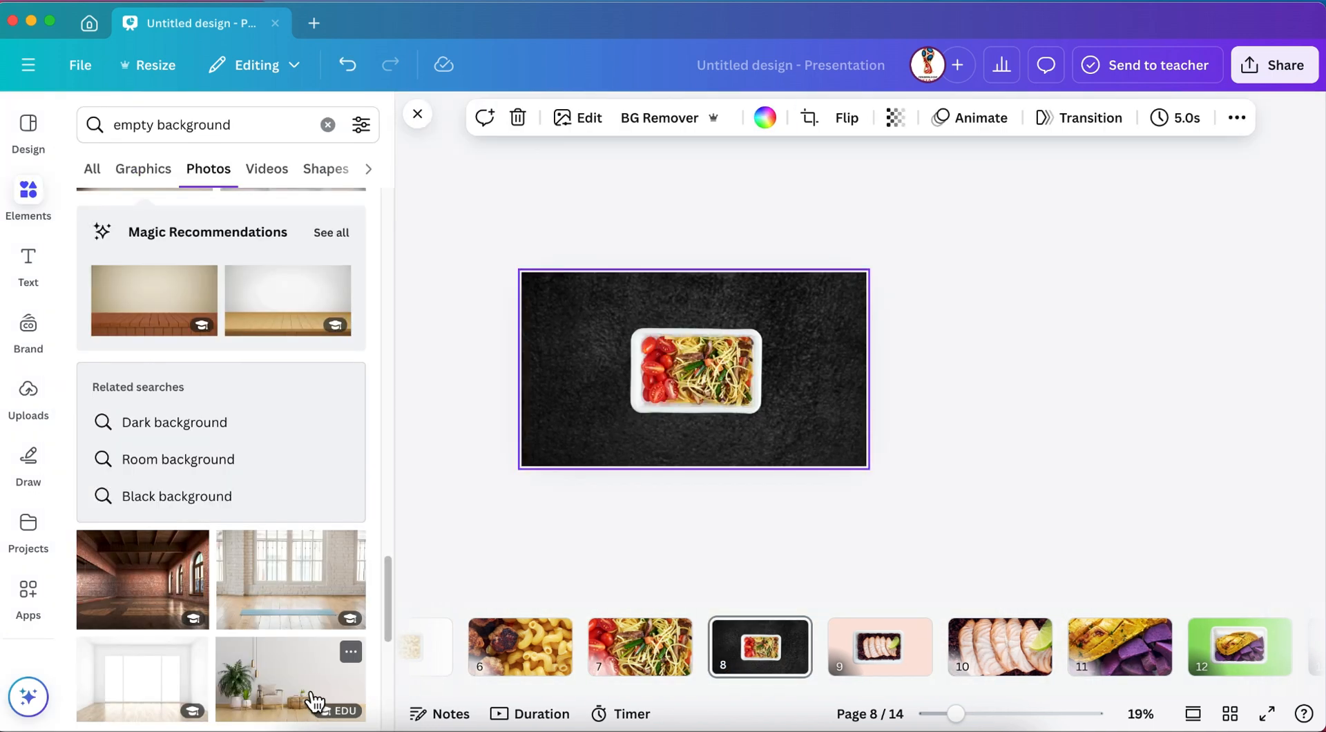
- Add the yellow photo with the yellow office chair to page 5 and set it as the page background
{"action": "scroll", "coordinate": [518, 646], "scroll_direction": "left", "scroll_amount": 5}
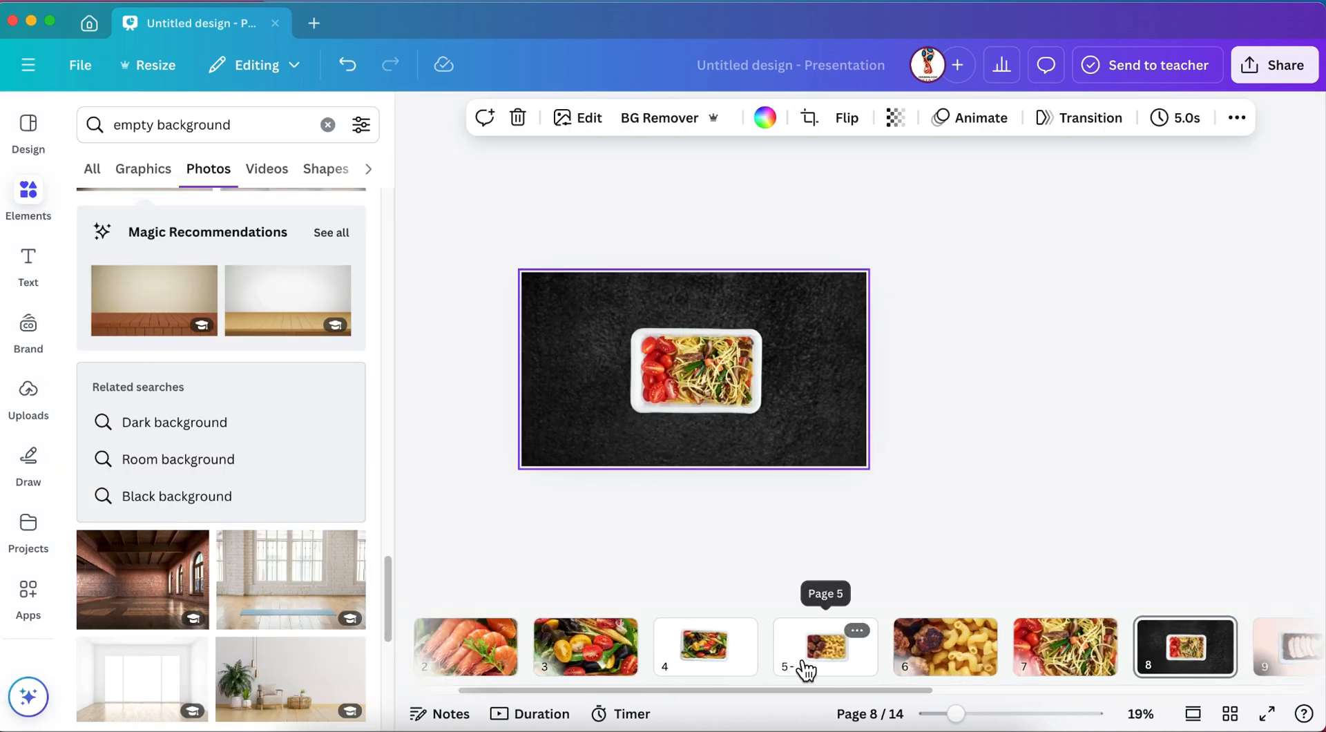
{"action": "left_click", "coordinate": [801, 660]}
{"action": "scroll", "coordinate": [177, 582], "scroll_direction": "down", "scroll_amount": 10}
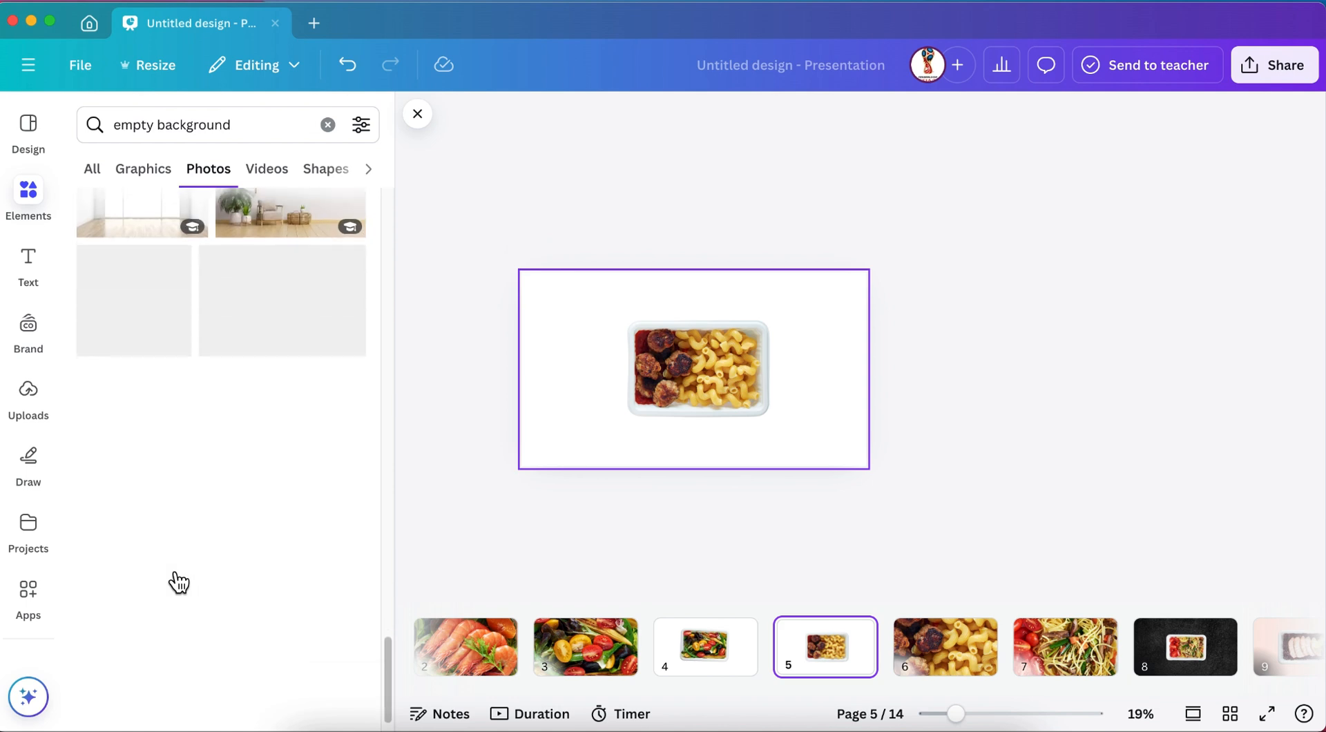
{"action": "scroll", "coordinate": [178, 582], "scroll_direction": "down", "scroll_amount": 5}
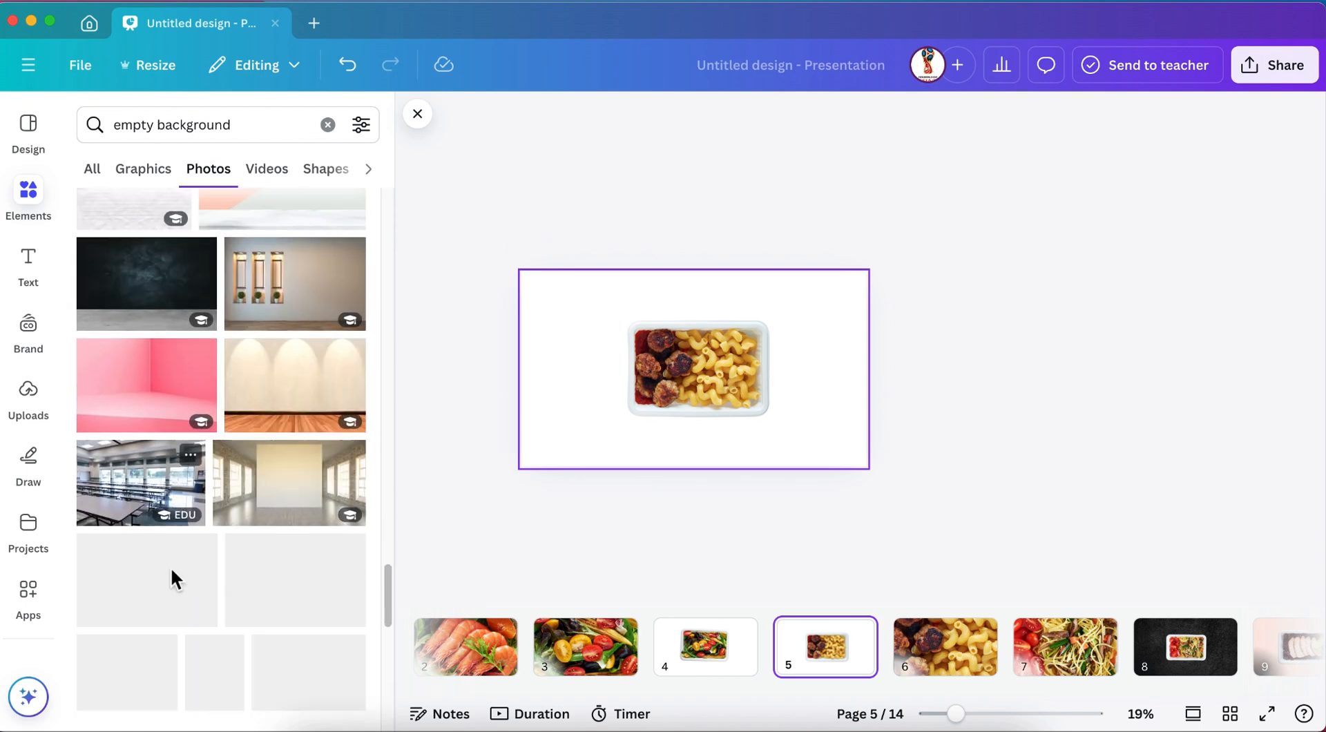
{"action": "scroll", "coordinate": [178, 582], "scroll_direction": "down", "scroll_amount": 10}
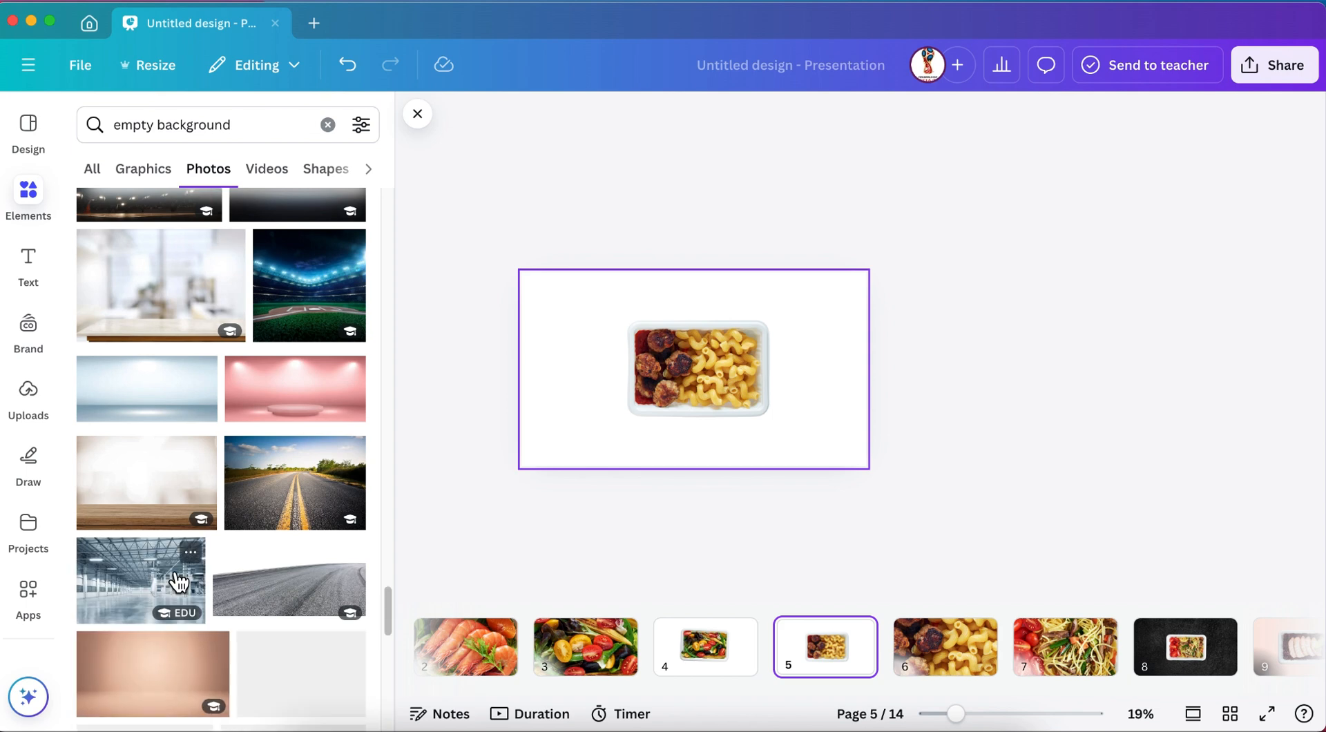
{"action": "scroll", "coordinate": [178, 582], "scroll_direction": "down", "scroll_amount": 8}
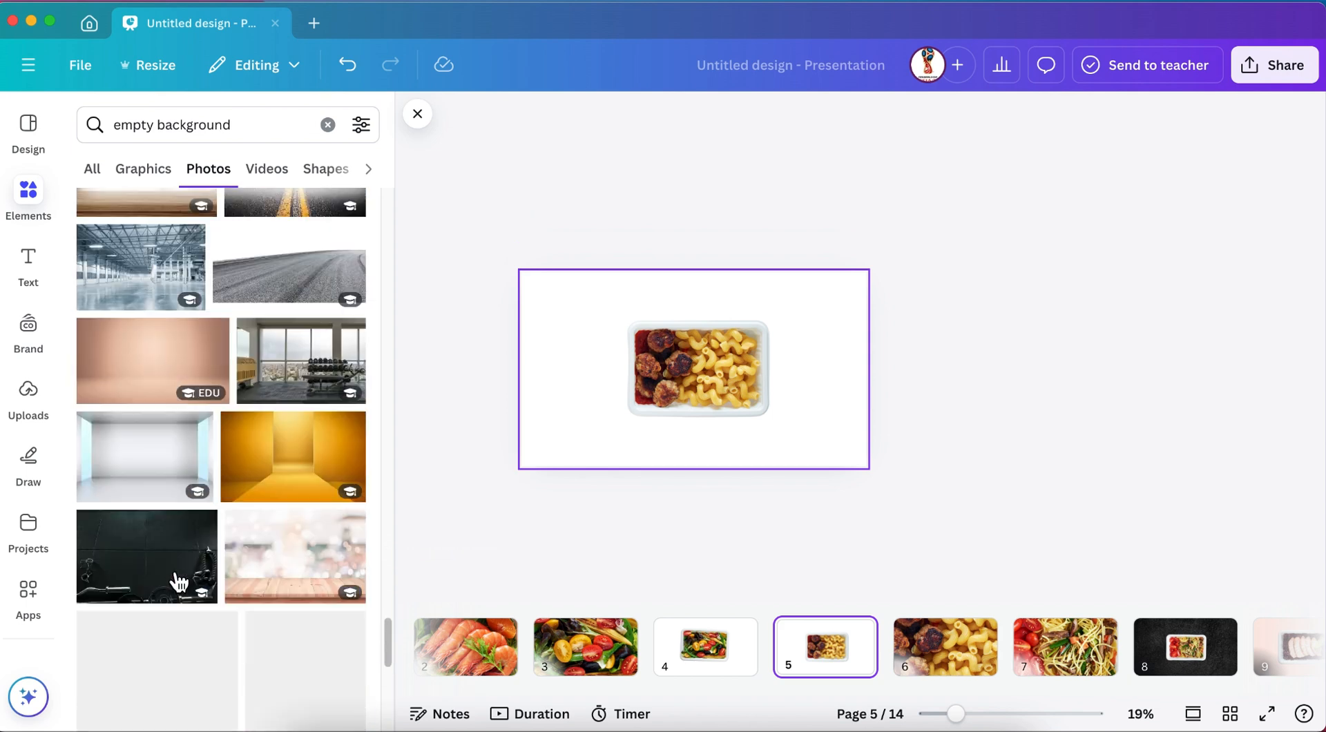
{"action": "scroll", "coordinate": [178, 582], "scroll_direction": "down", "scroll_amount": 5}
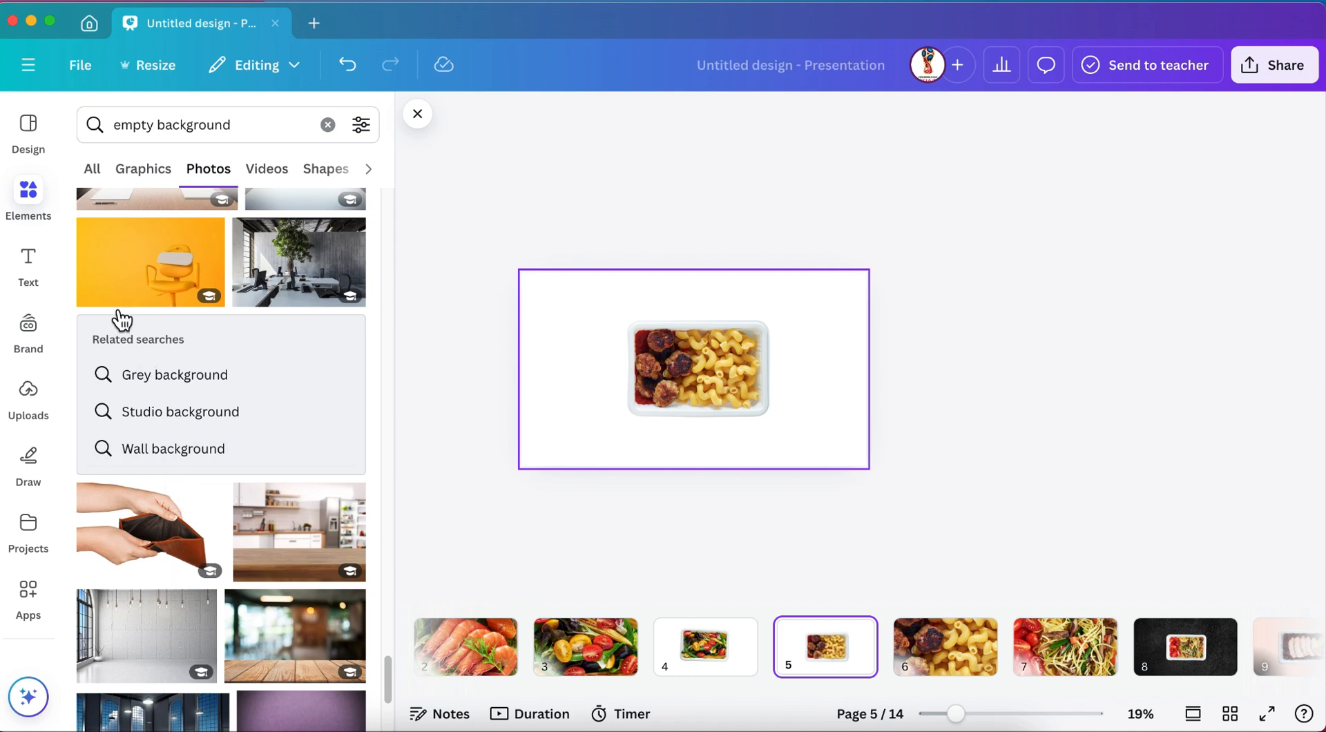
{"action": "left_click", "coordinate": [123, 292]}
{"action": "right_click", "coordinate": [697, 383]}
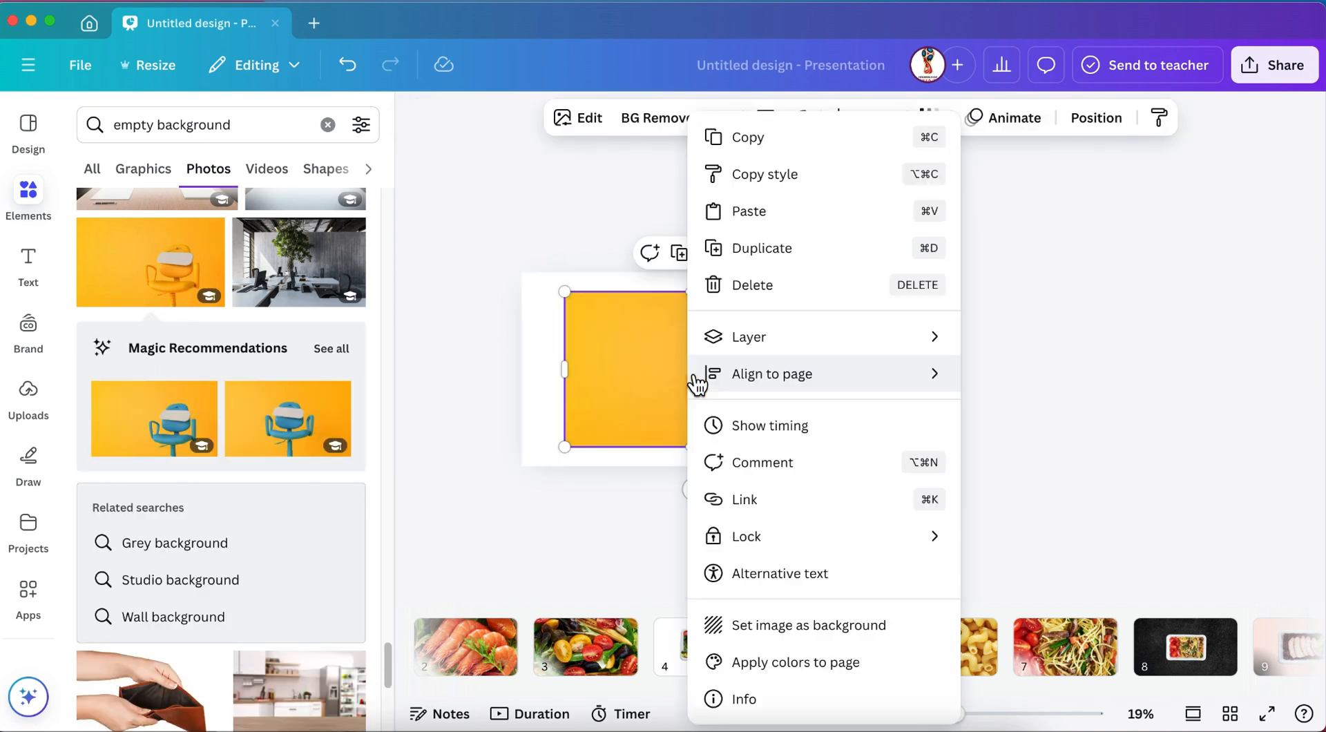
{"action": "left_click", "coordinate": [775, 625]}
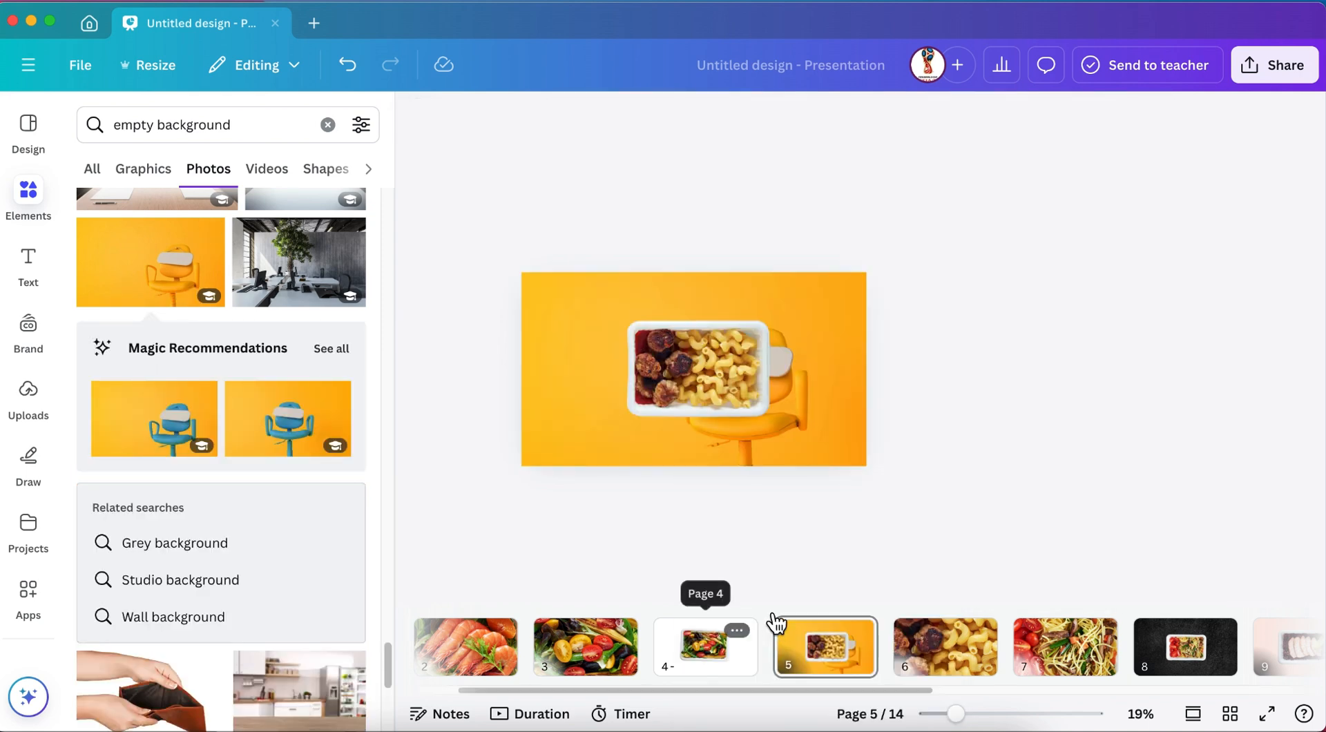
- Enlarge page 5's background photo within its crop to leave the chair outside and fill the page with plain yellow
{"action": "double_click", "coordinate": [763, 450]}
{"action": "left_click_drag", "start_coordinate": [879, 483], "coordinate": [1210, 631]}
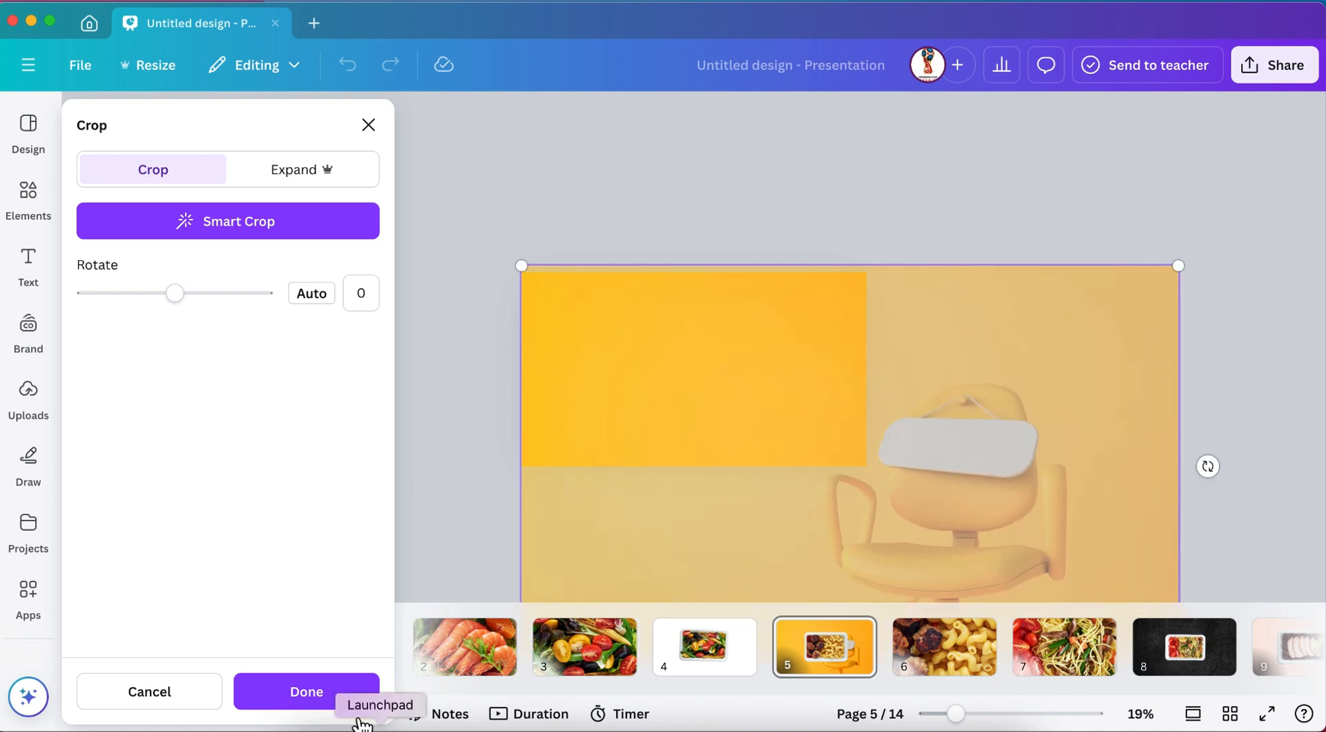
{"action": "left_click", "coordinate": [360, 711]}
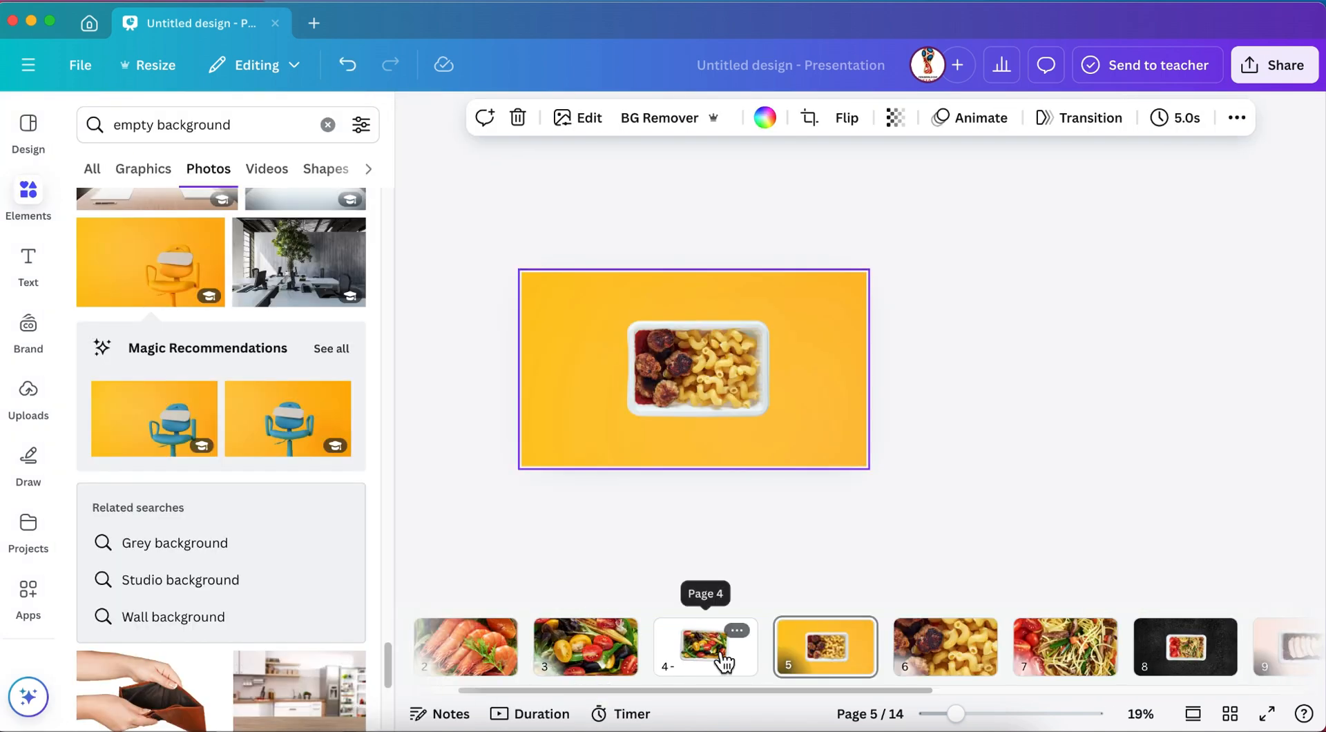
- Add the empty blue studio room photo to page 4 and set it as the page background
{"action": "left_click", "coordinate": [723, 662]}
{"action": "scroll", "coordinate": [286, 553], "scroll_direction": "down", "scroll_amount": 3}
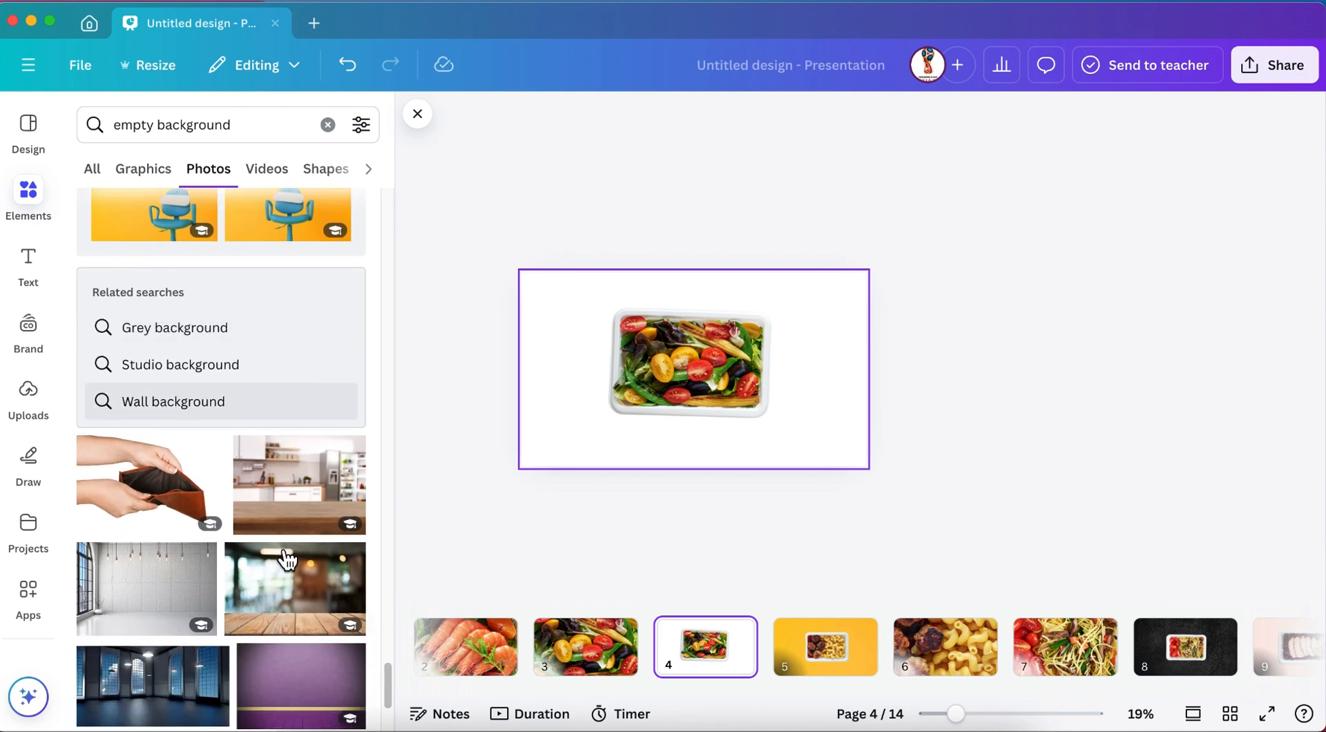
{"action": "scroll", "coordinate": [286, 559], "scroll_direction": "down", "scroll_amount": 6}
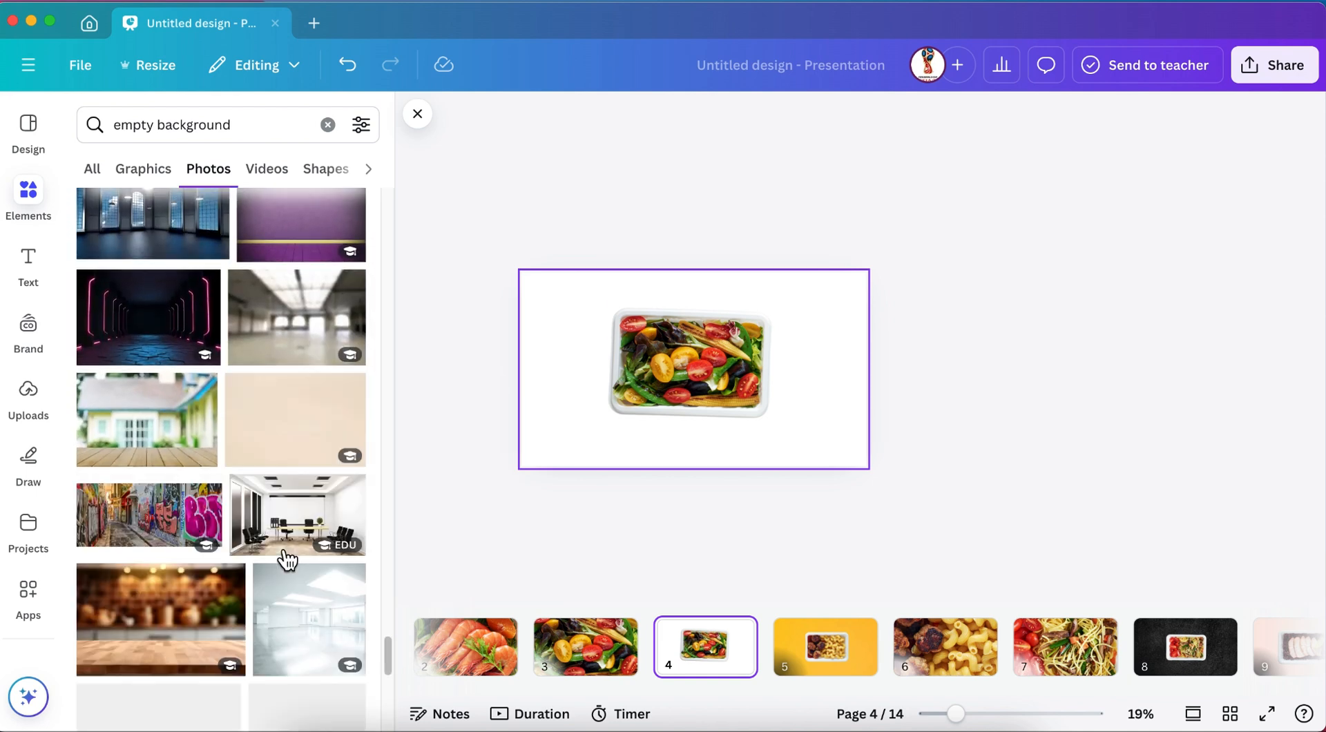
{"action": "scroll", "coordinate": [286, 560], "scroll_direction": "down", "scroll_amount": 5}
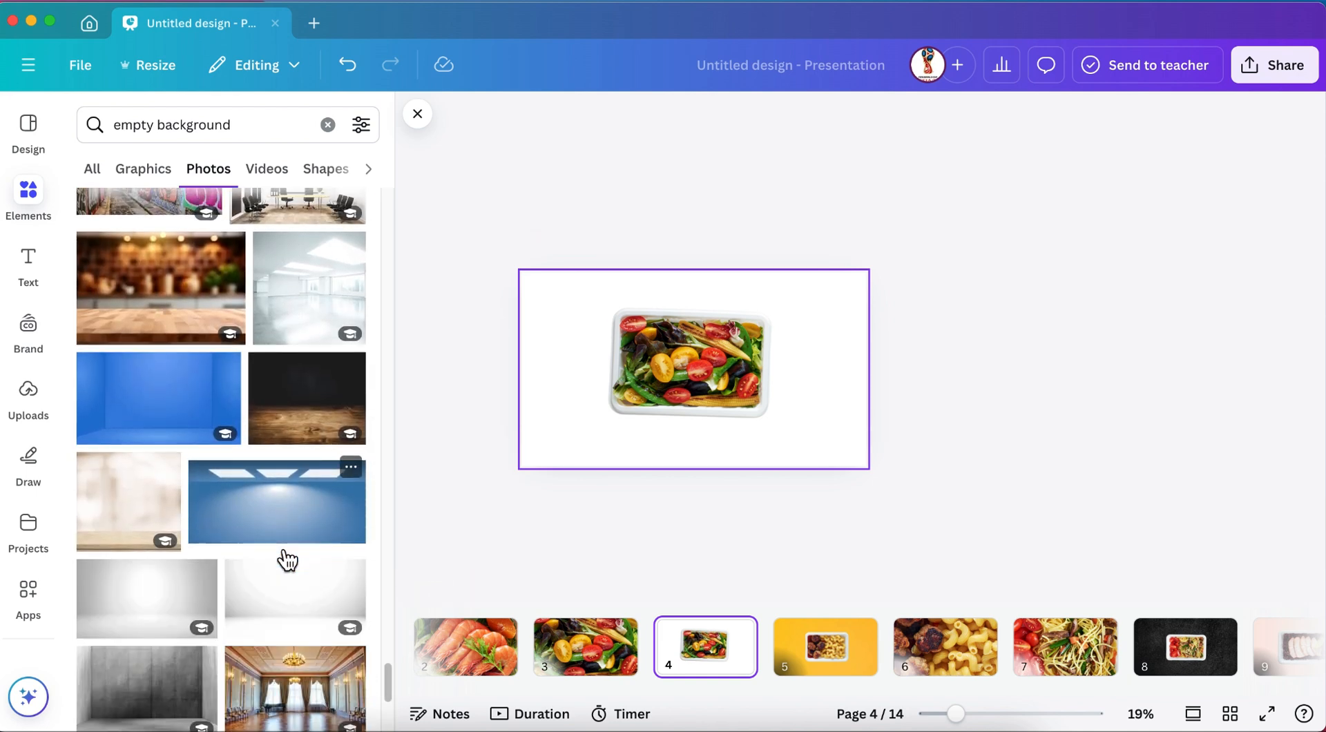
{"action": "scroll", "coordinate": [285, 559], "scroll_direction": "down", "scroll_amount": 4}
{"action": "scroll", "coordinate": [286, 559], "scroll_direction": "up", "scroll_amount": 2}
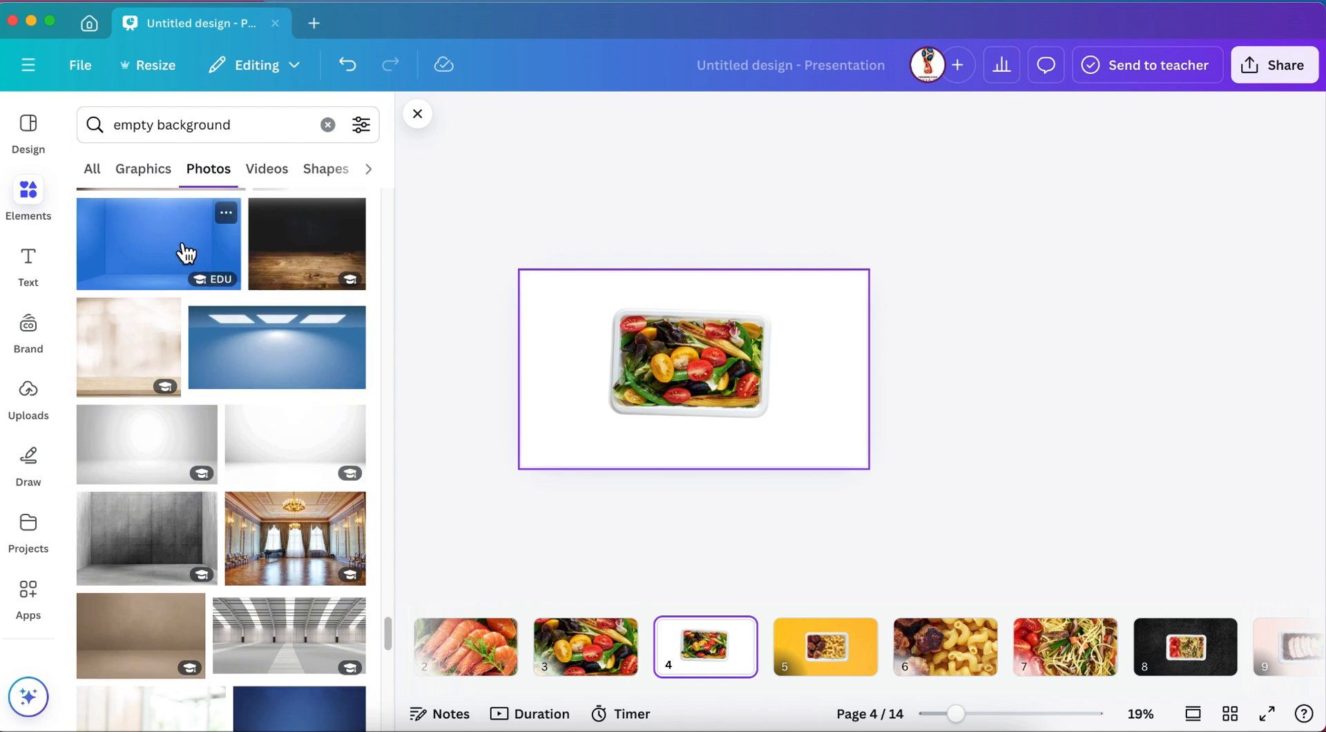
{"action": "left_click", "coordinate": [185, 254]}
{"action": "right_click", "coordinate": [636, 357]}
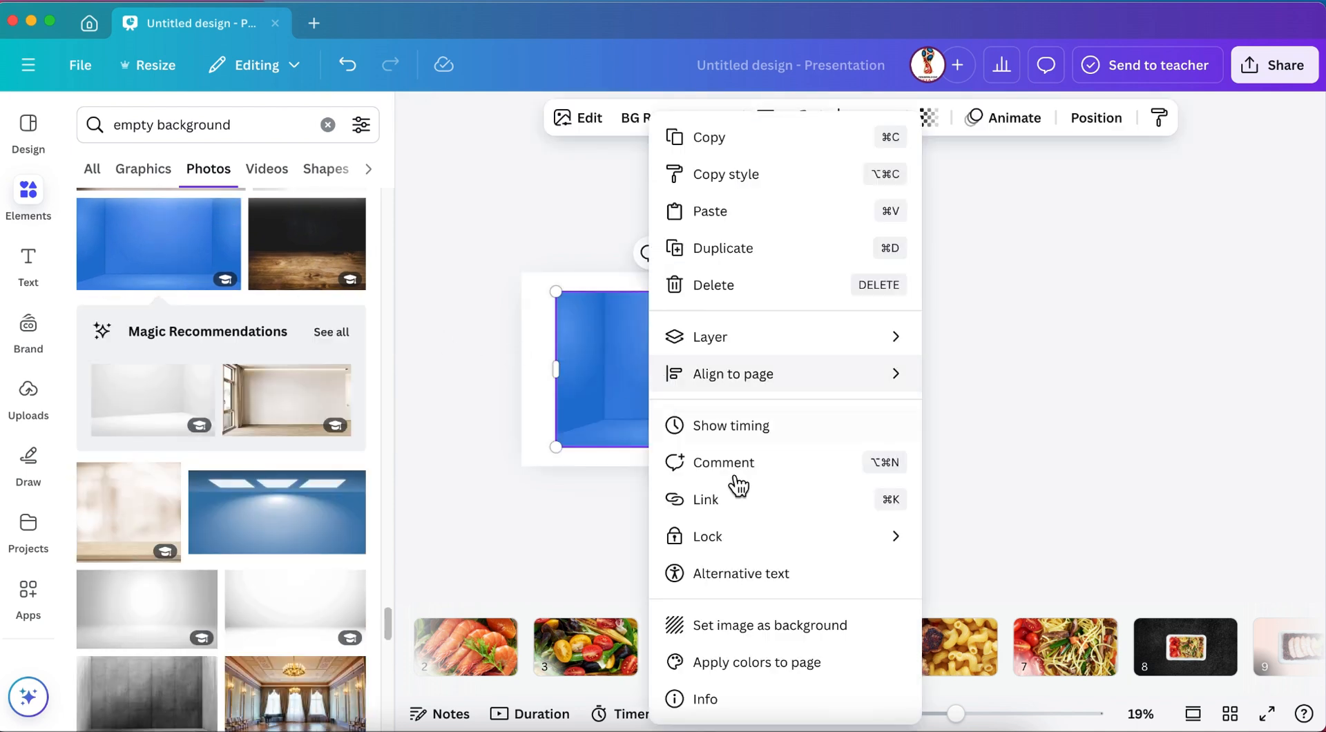
{"action": "left_click", "coordinate": [754, 628]}
- Enlarge and reposition page 4's background photo within its crop so that only the plain blue back wall fills the page
{"action": "double_click", "coordinate": [853, 422]}
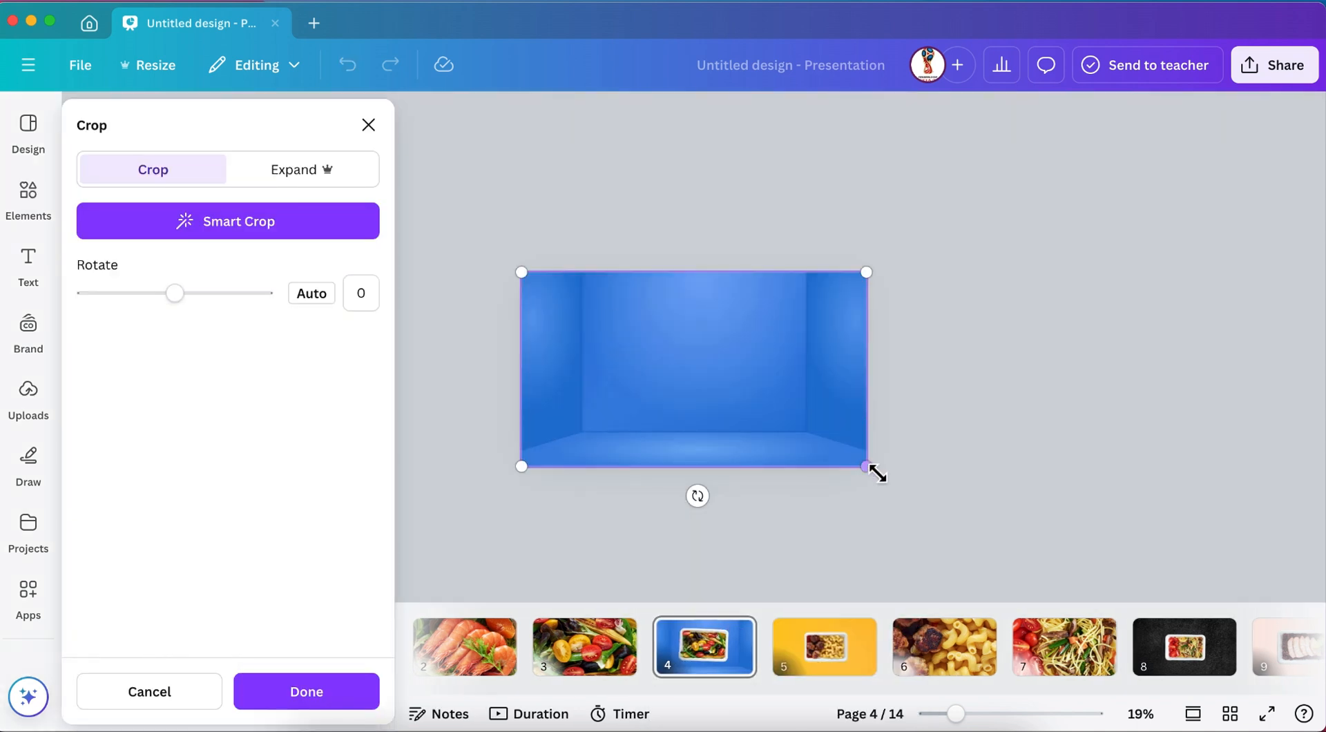
{"action": "left_click_drag", "start_coordinate": [873, 468], "coordinate": [1314, 718]}
{"action": "left_click_drag", "start_coordinate": [768, 400], "coordinate": [536, 376]}
{"action": "left_click", "coordinate": [279, 701]}
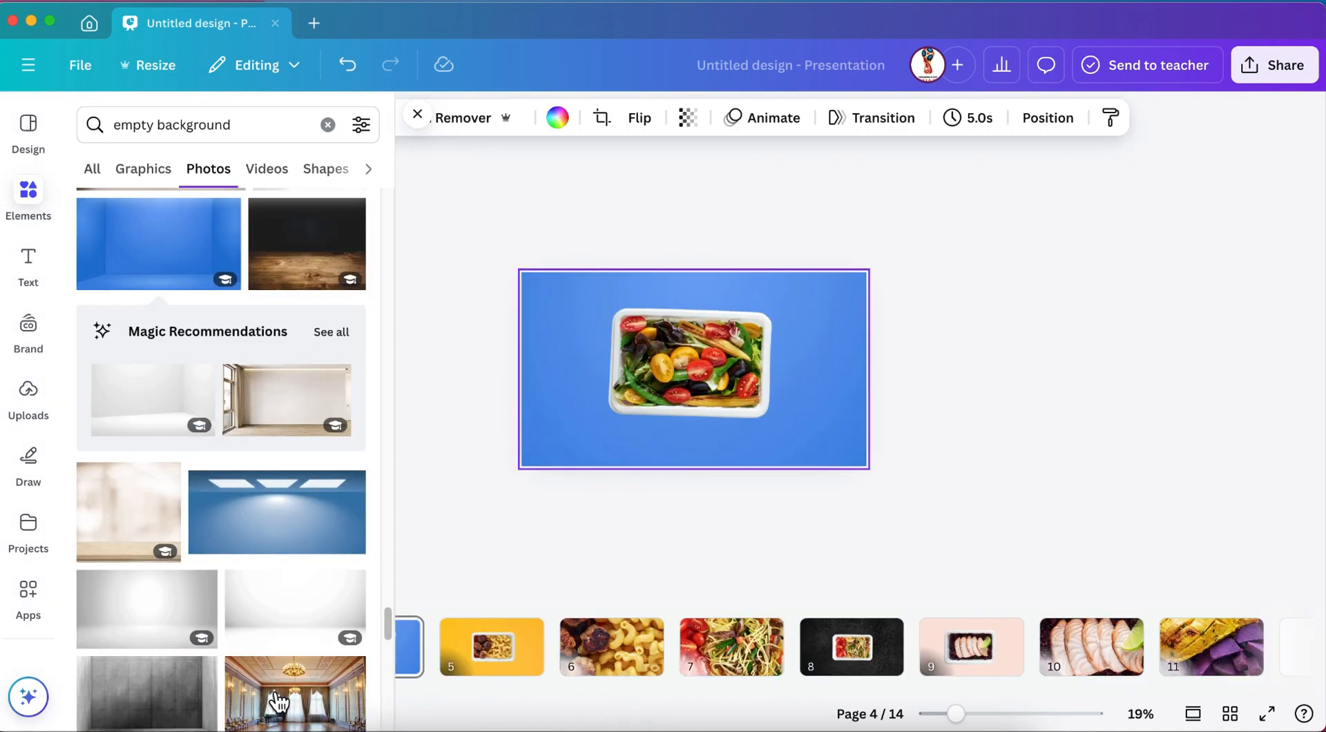
{"action": "left_click", "coordinate": [663, 406]}
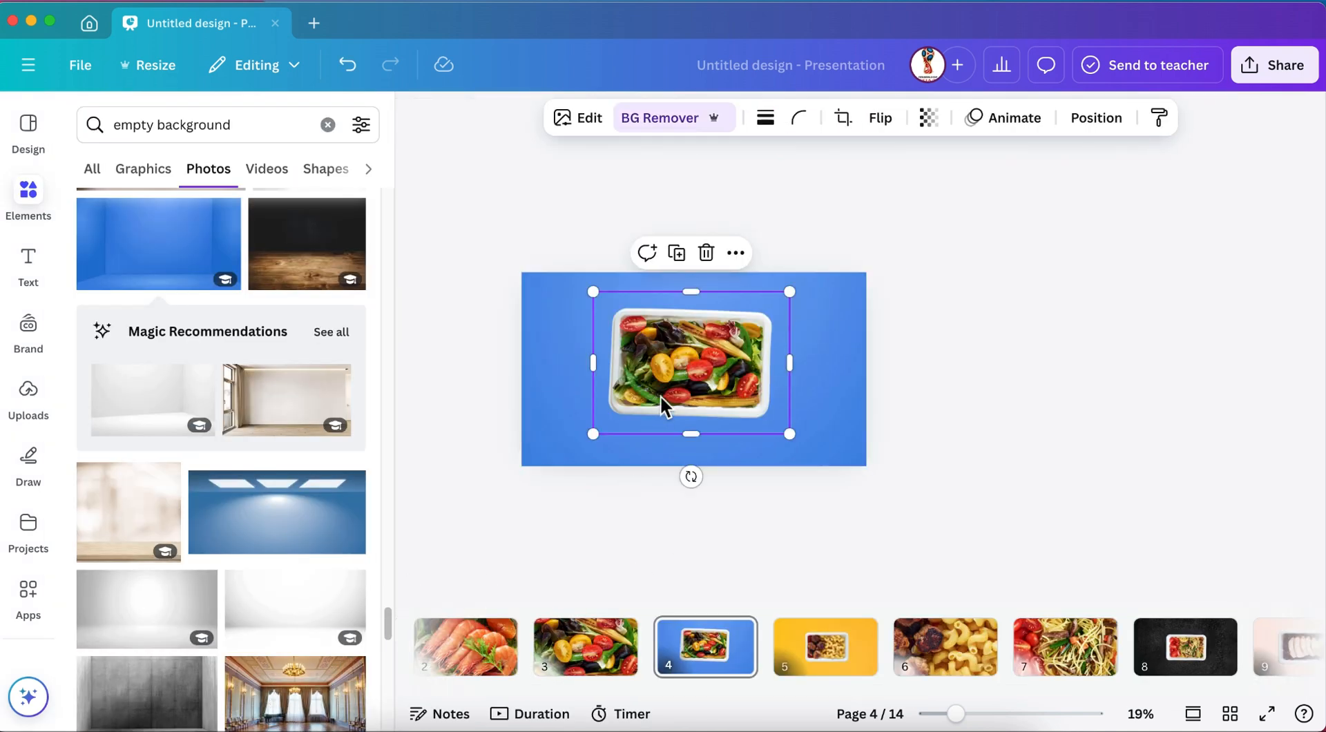
- Set the plain pink wall photo as page 1's background and move the shrimp box to the page centre
{"action": "scroll", "coordinate": [571, 637], "scroll_direction": "left", "scroll_amount": 3}
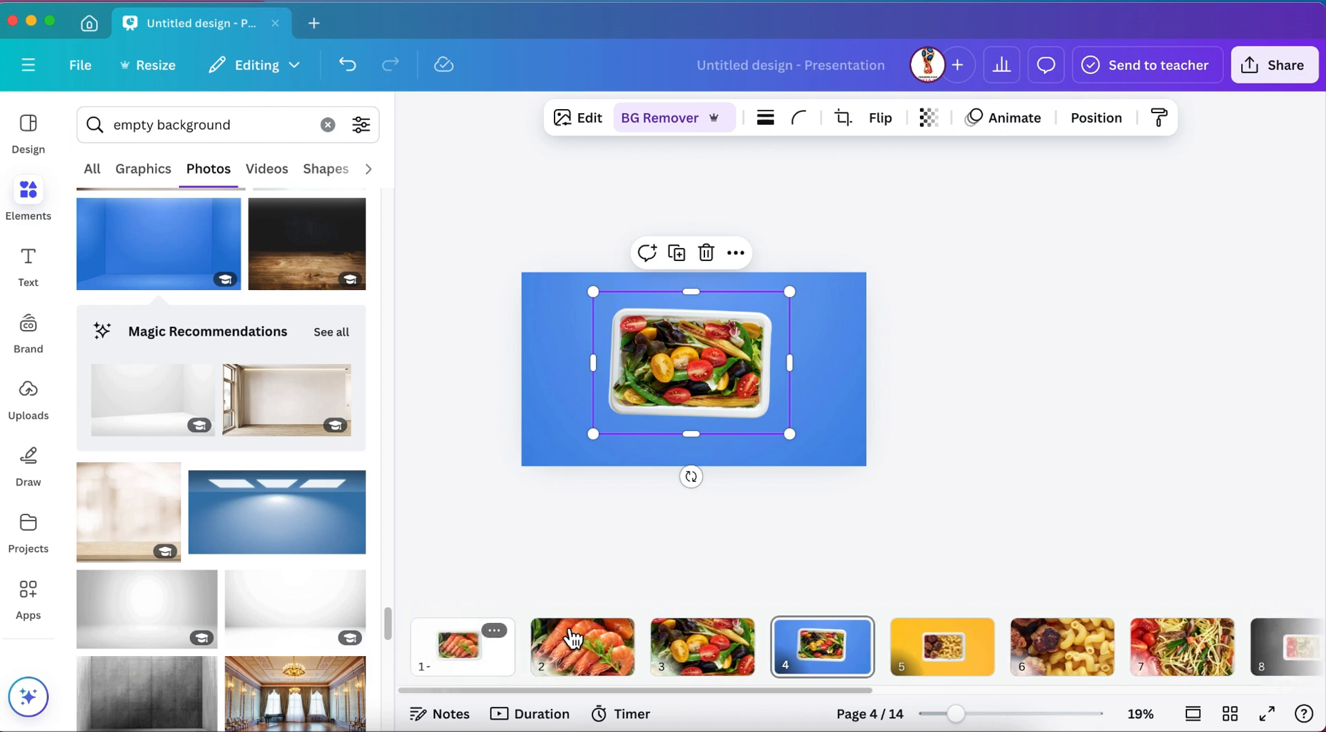
{"action": "left_click", "coordinate": [455, 671]}
{"action": "scroll", "coordinate": [253, 608], "scroll_direction": "down", "scroll_amount": 10}
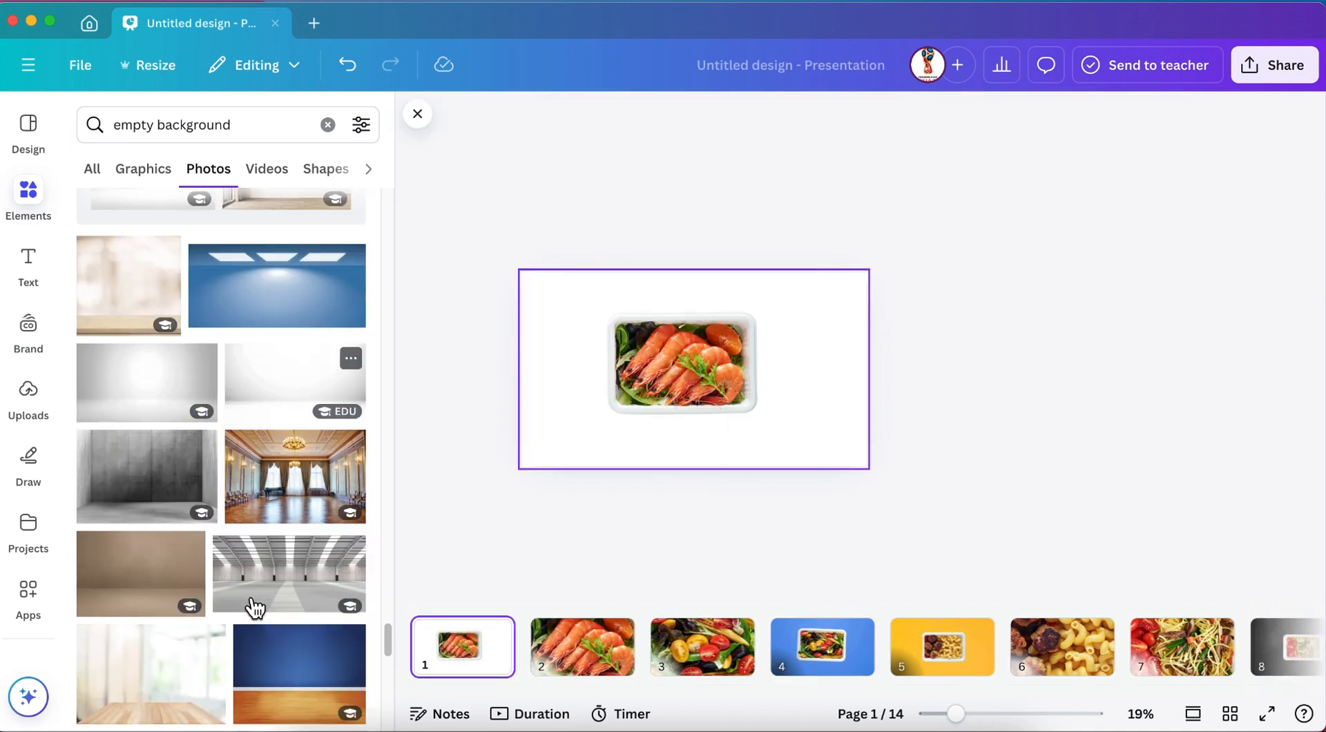
{"action": "scroll", "coordinate": [252, 608], "scroll_direction": "down", "scroll_amount": 10}
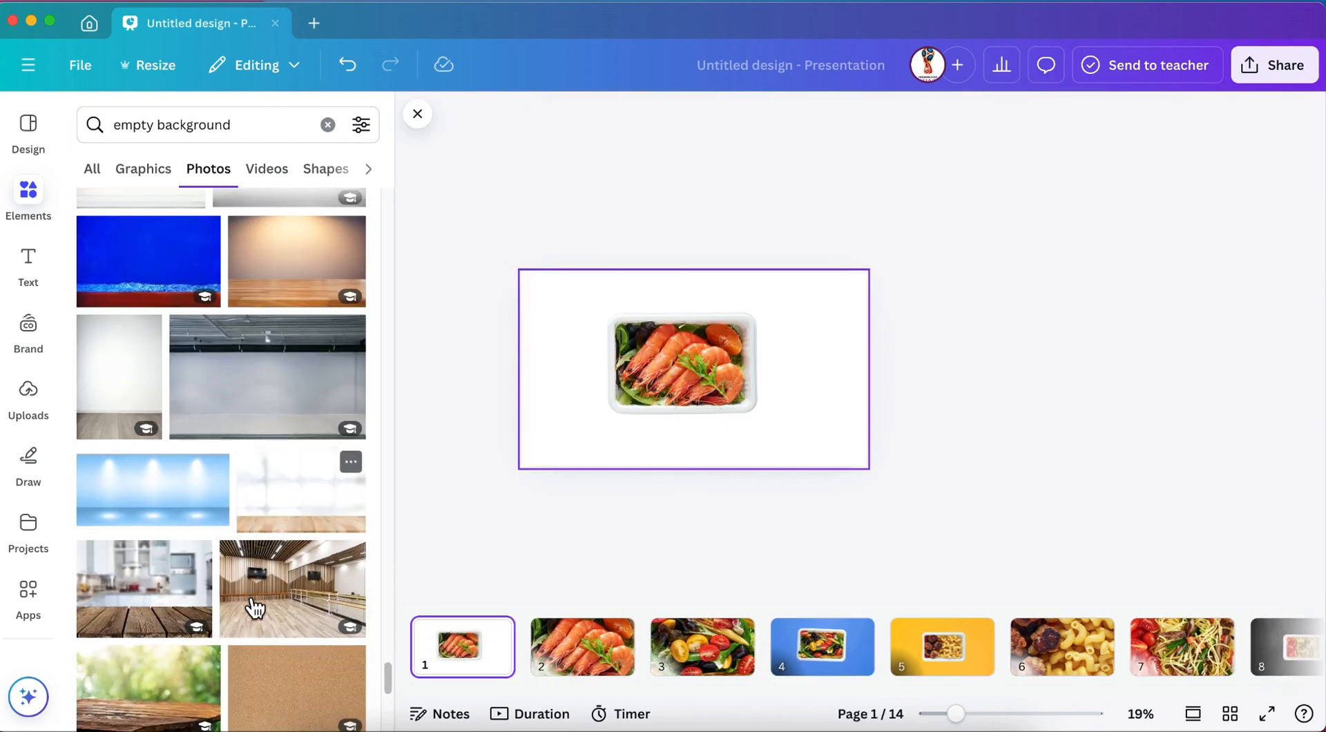
{"action": "scroll", "coordinate": [250, 605], "scroll_direction": "down", "scroll_amount": 10}
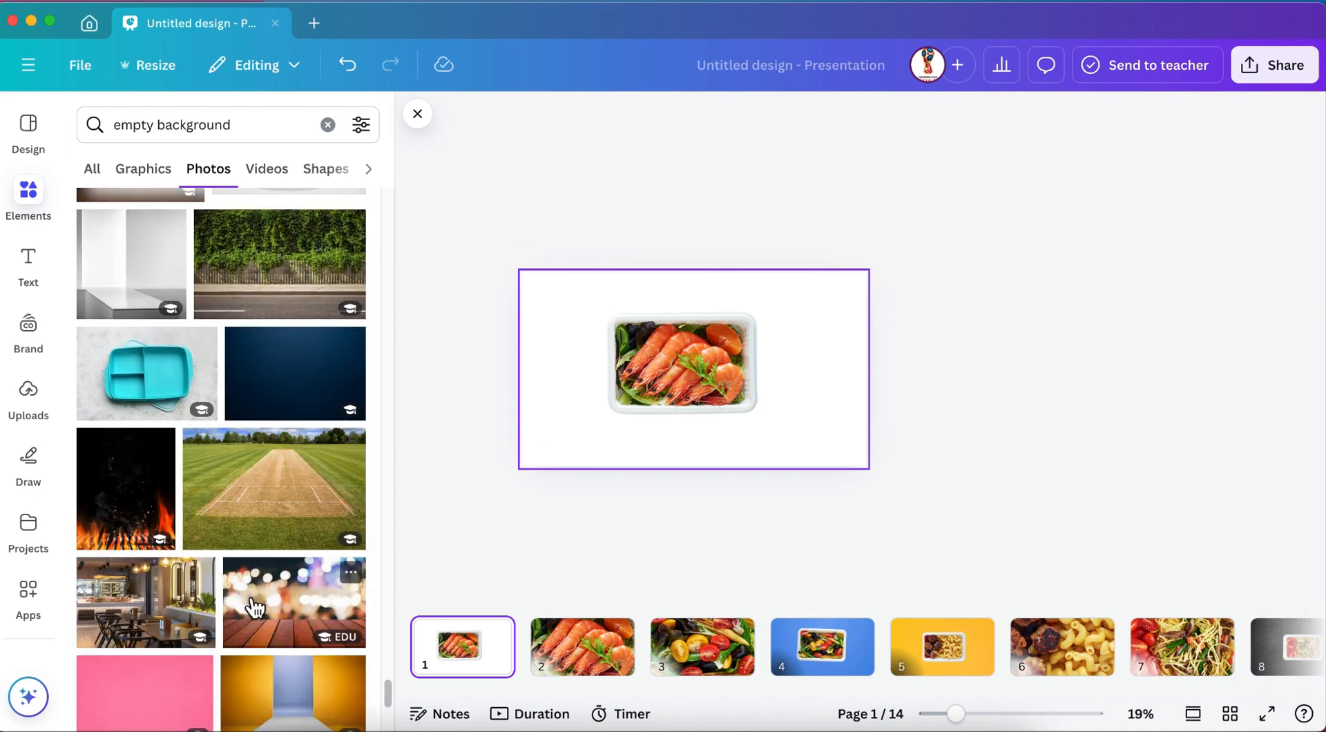
{"action": "scroll", "coordinate": [250, 604], "scroll_direction": "down", "scroll_amount": 5}
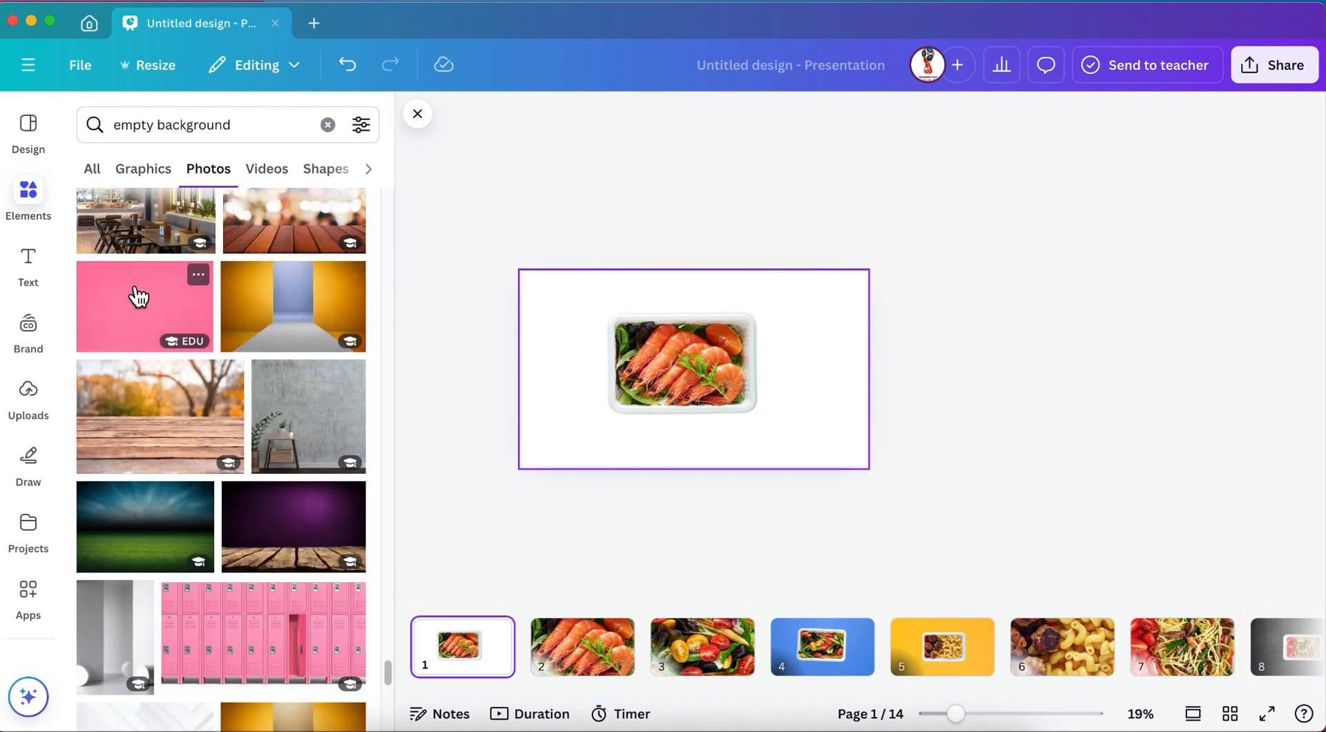
{"action": "left_click", "coordinate": [138, 297]}
{"action": "right_click", "coordinate": [730, 379]}
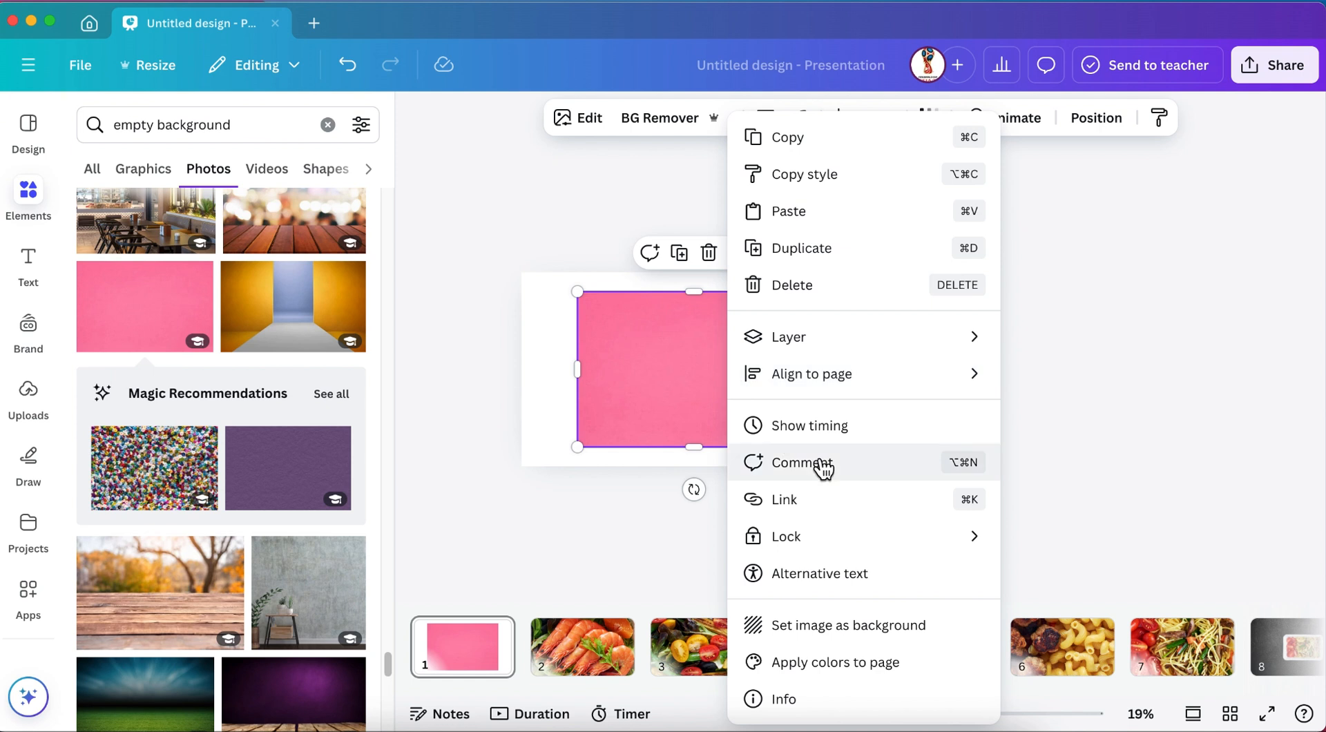
{"action": "left_click", "coordinate": [845, 610]}
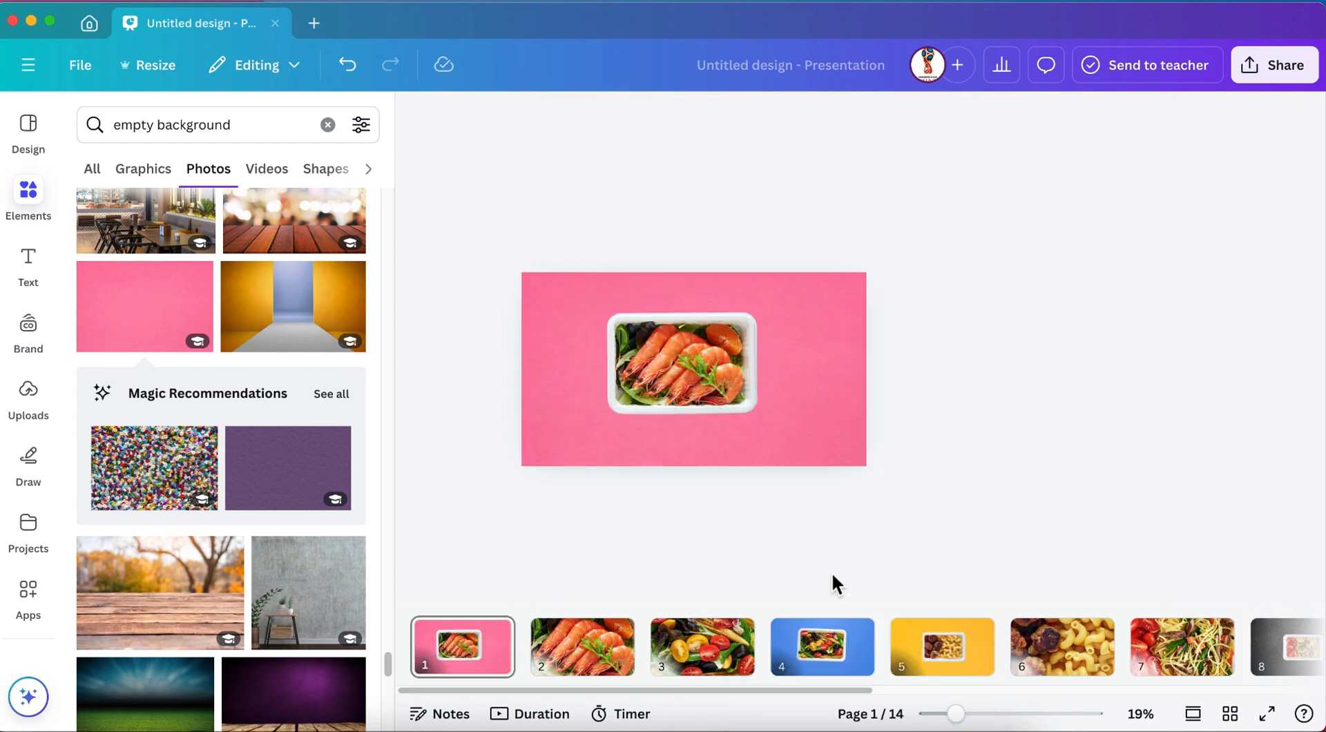
{"action": "left_click", "coordinate": [721, 366]}
{"action": "left_click_drag", "start_coordinate": [721, 366], "coordinate": [732, 372]}
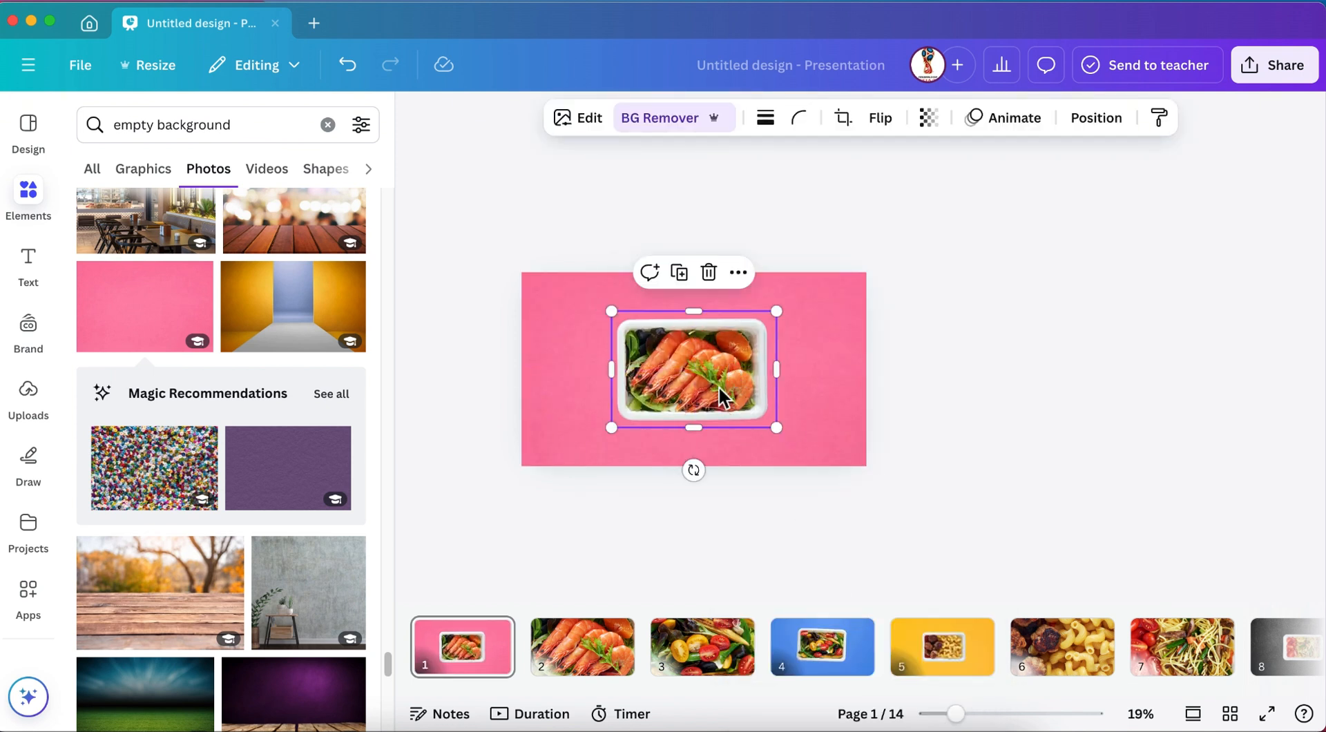
- Add a 2.4-second Match & Move transition after page 1 and apply it between all pages
{"action": "left_click", "coordinate": [532, 663]}
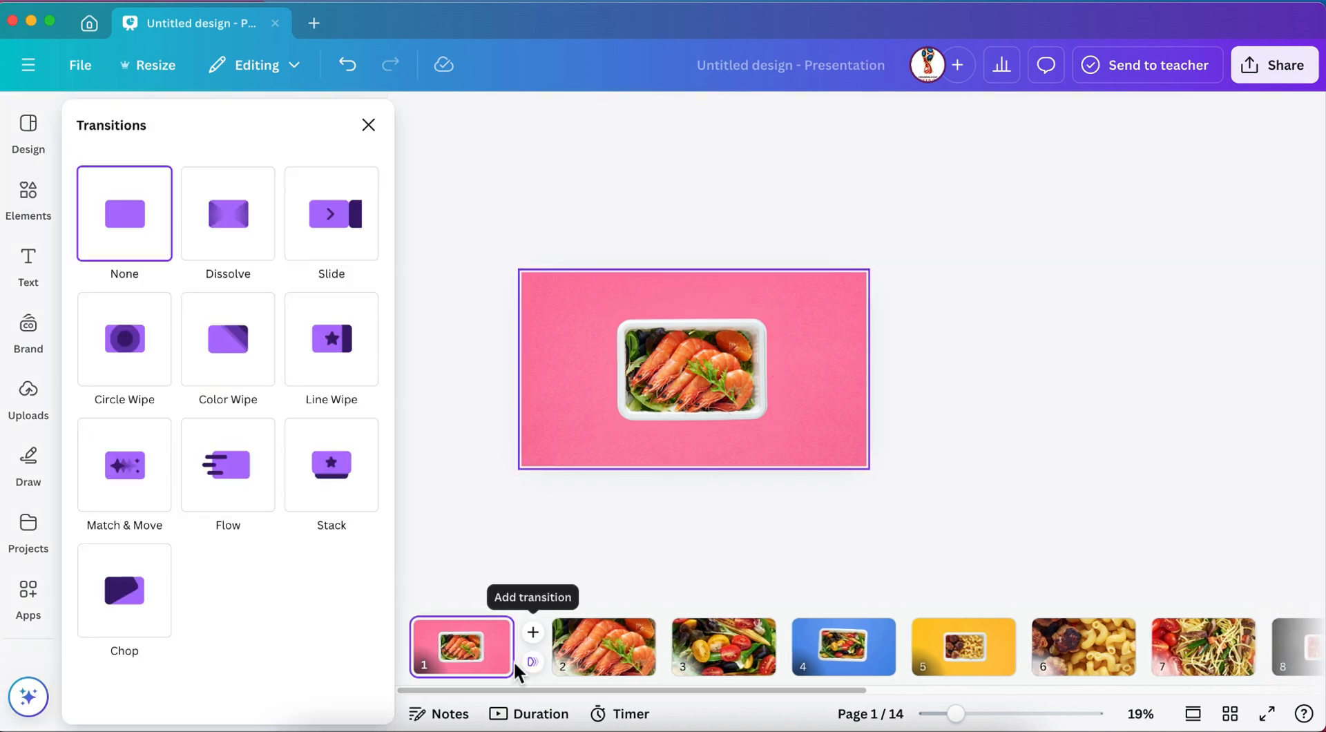
{"action": "left_click", "coordinate": [157, 479]}
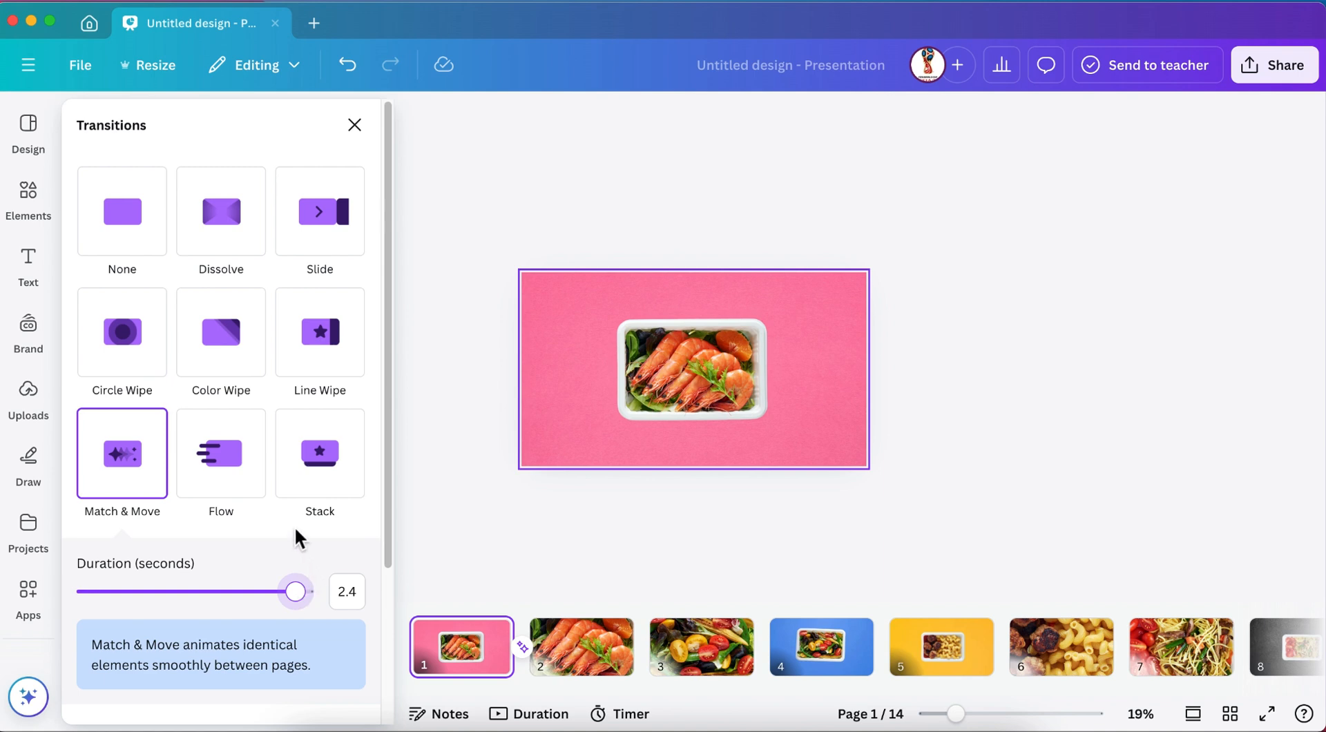
{"action": "scroll", "coordinate": [295, 539], "scroll_direction": "down", "scroll_amount": 5}
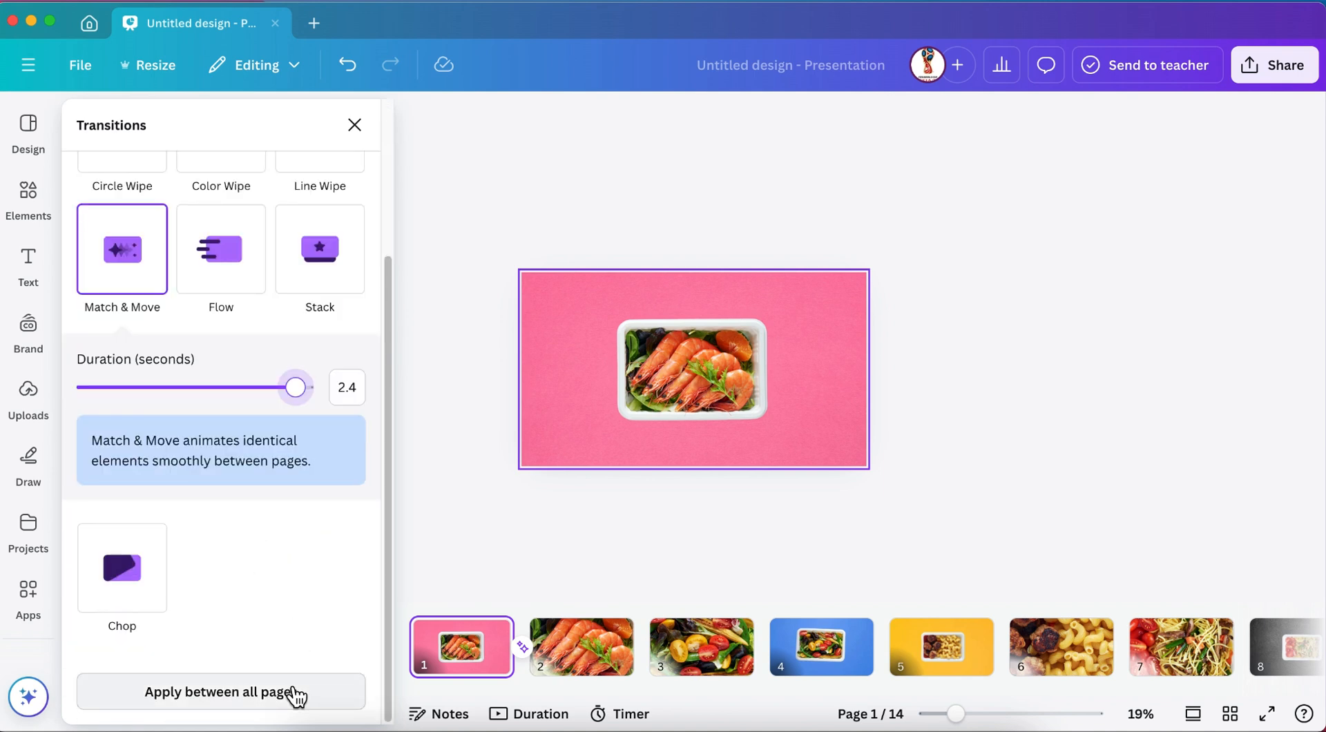
{"action": "left_click", "coordinate": [296, 693]}
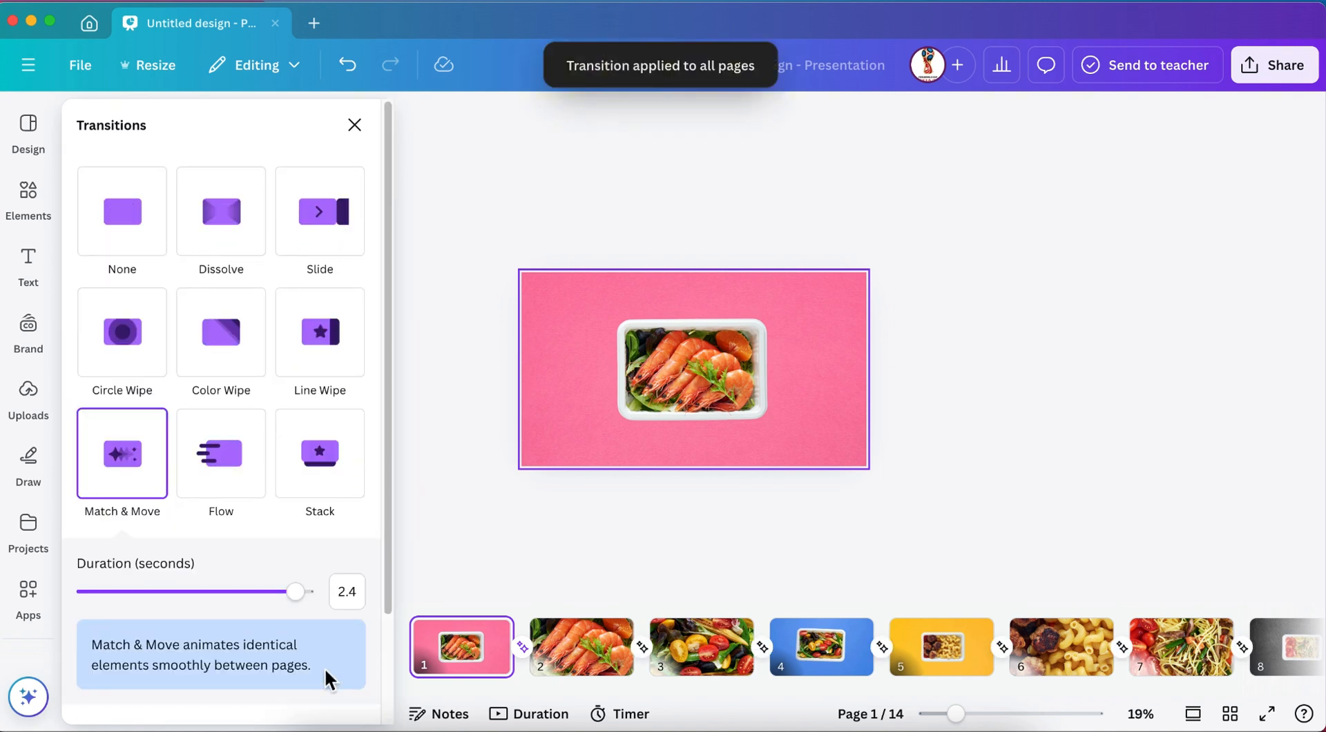
- Remove the Match & Move transitions that follow pages 2, 4 and 6
{"action": "left_click", "coordinate": [643, 649]}
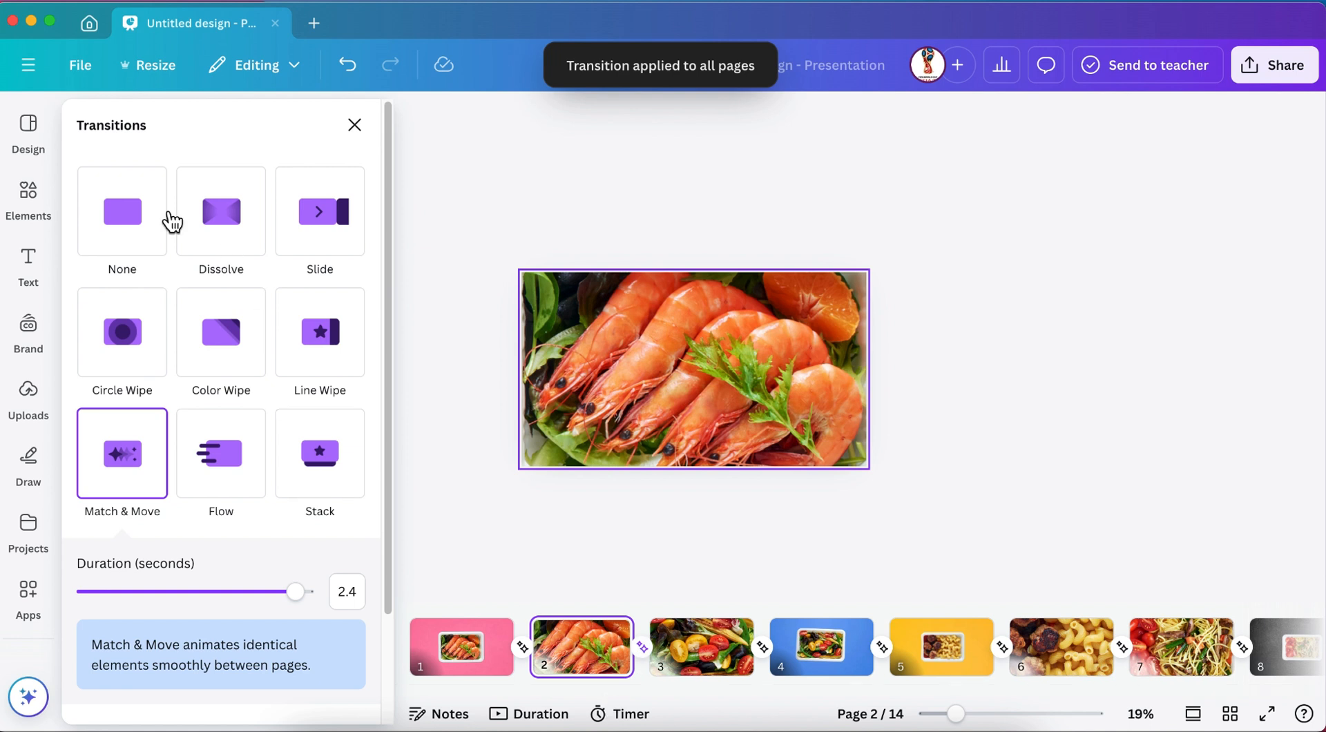
{"action": "left_click", "coordinate": [135, 219]}
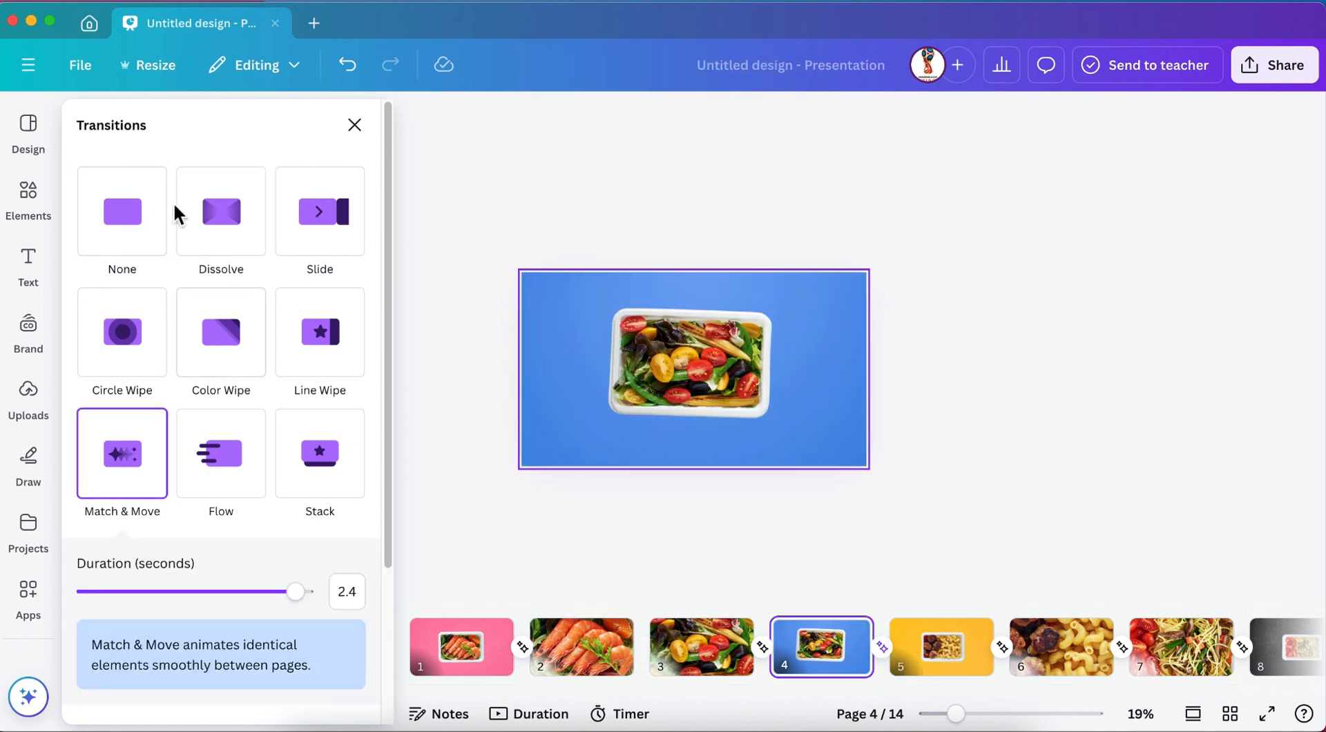
{"action": "left_click", "coordinate": [151, 226]}
{"action": "scroll", "coordinate": [1120, 663], "scroll_direction": "right", "scroll_amount": 1}
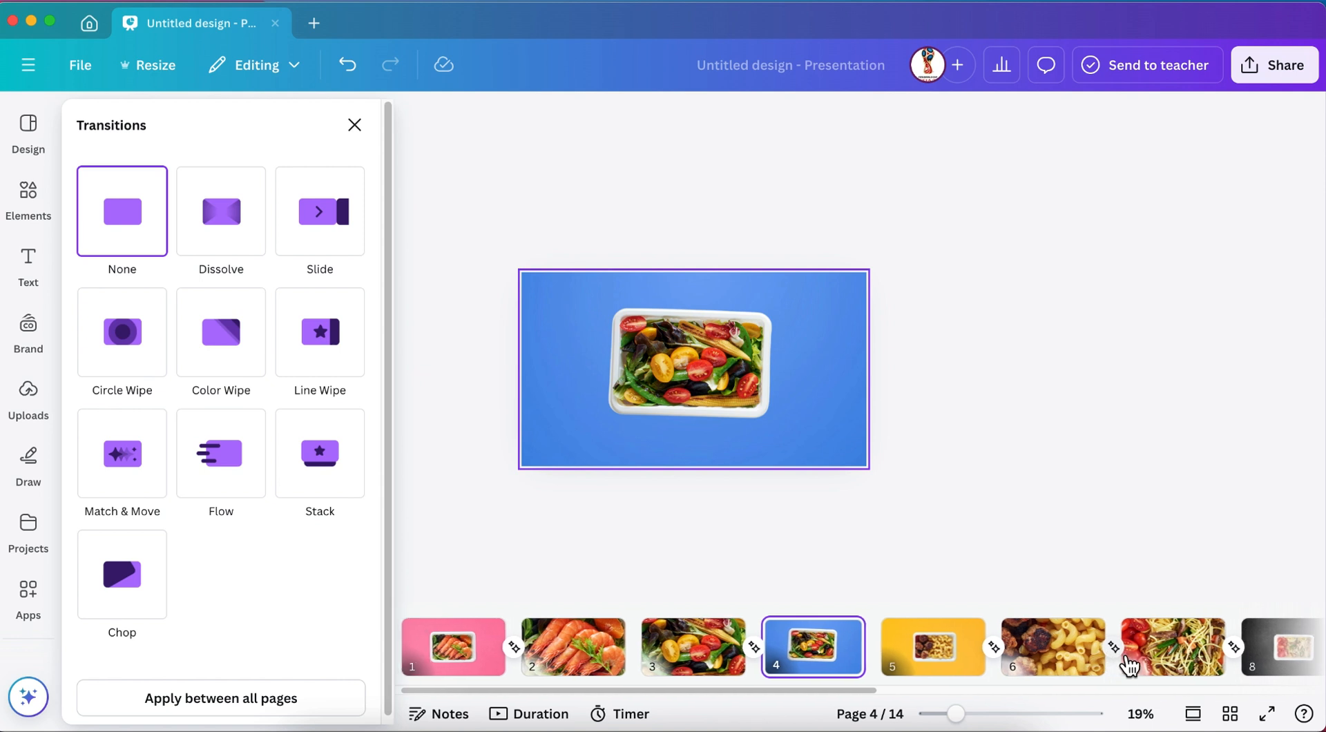
{"action": "left_click", "coordinate": [1104, 649]}
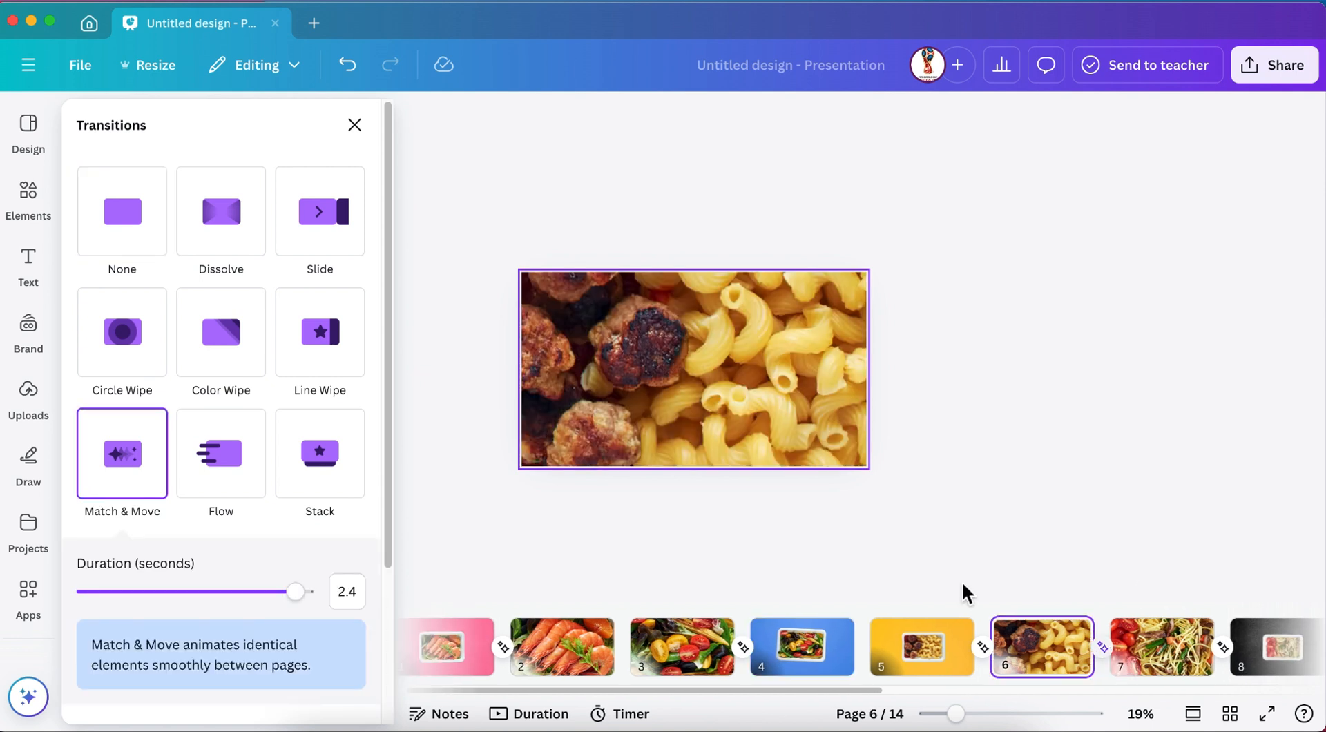
{"action": "left_click", "coordinate": [127, 247]}
- Remove the transitions that follow pages 8, 10 and 12, leaving Match & Move only within each box and close-up pair
{"action": "scroll", "coordinate": [1092, 663], "scroll_direction": "right", "scroll_amount": 5}
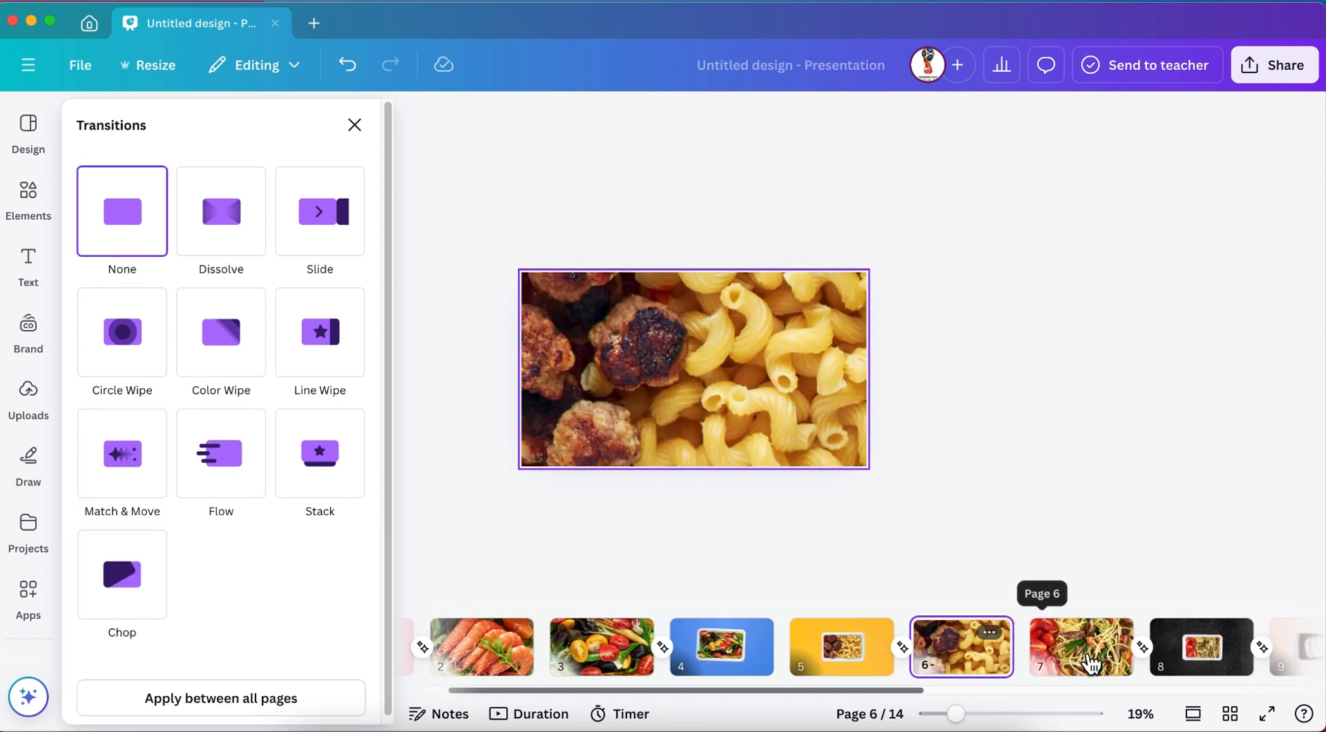
{"action": "left_click", "coordinate": [1089, 657]}
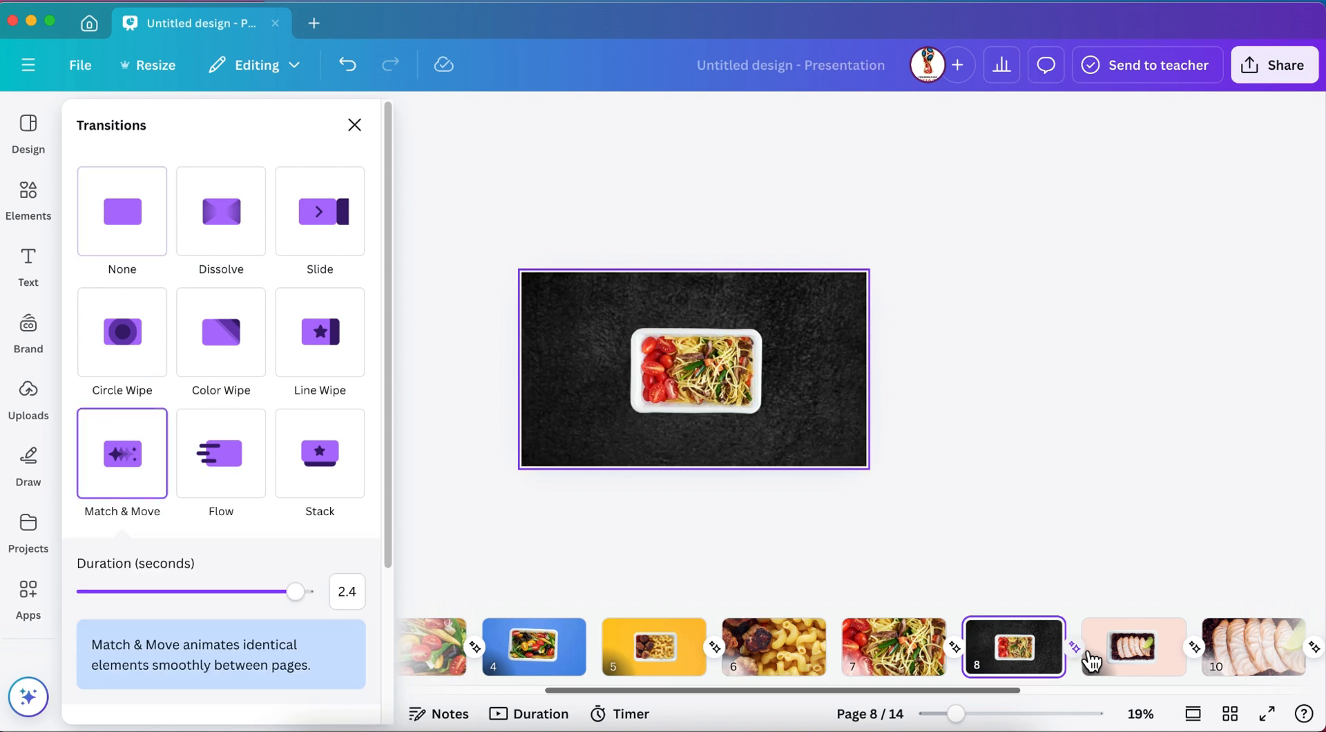
{"action": "left_click", "coordinate": [140, 252]}
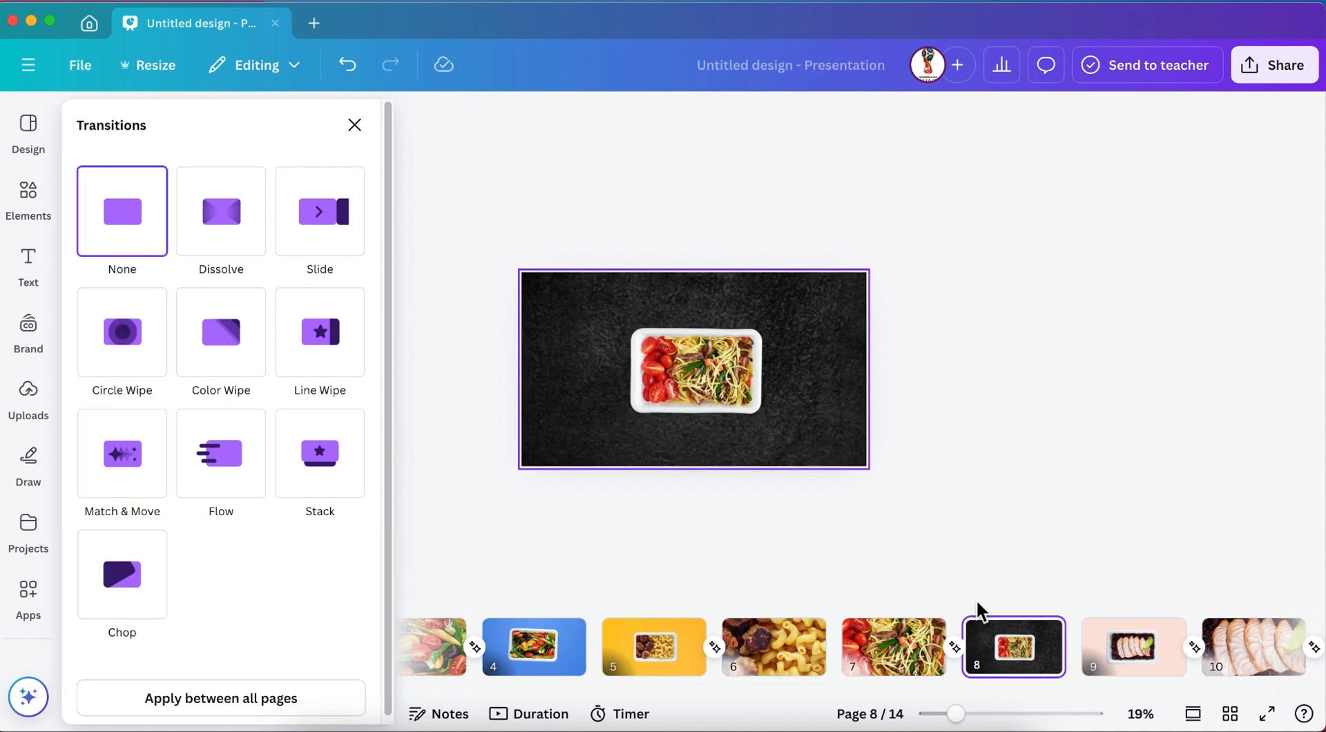
{"action": "scroll", "coordinate": [1059, 672], "scroll_direction": "right", "scroll_amount": 3}
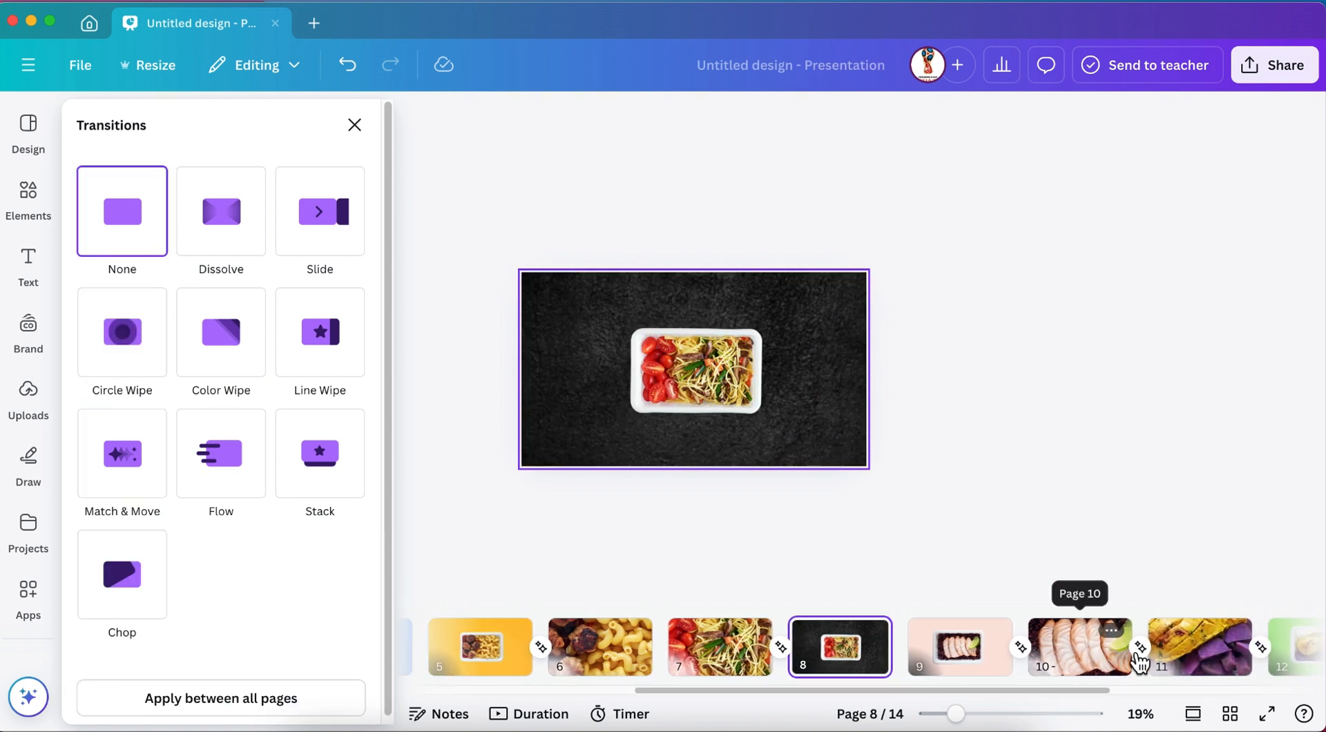
{"action": "left_click", "coordinate": [1084, 659]}
{"action": "left_click", "coordinate": [167, 230]}
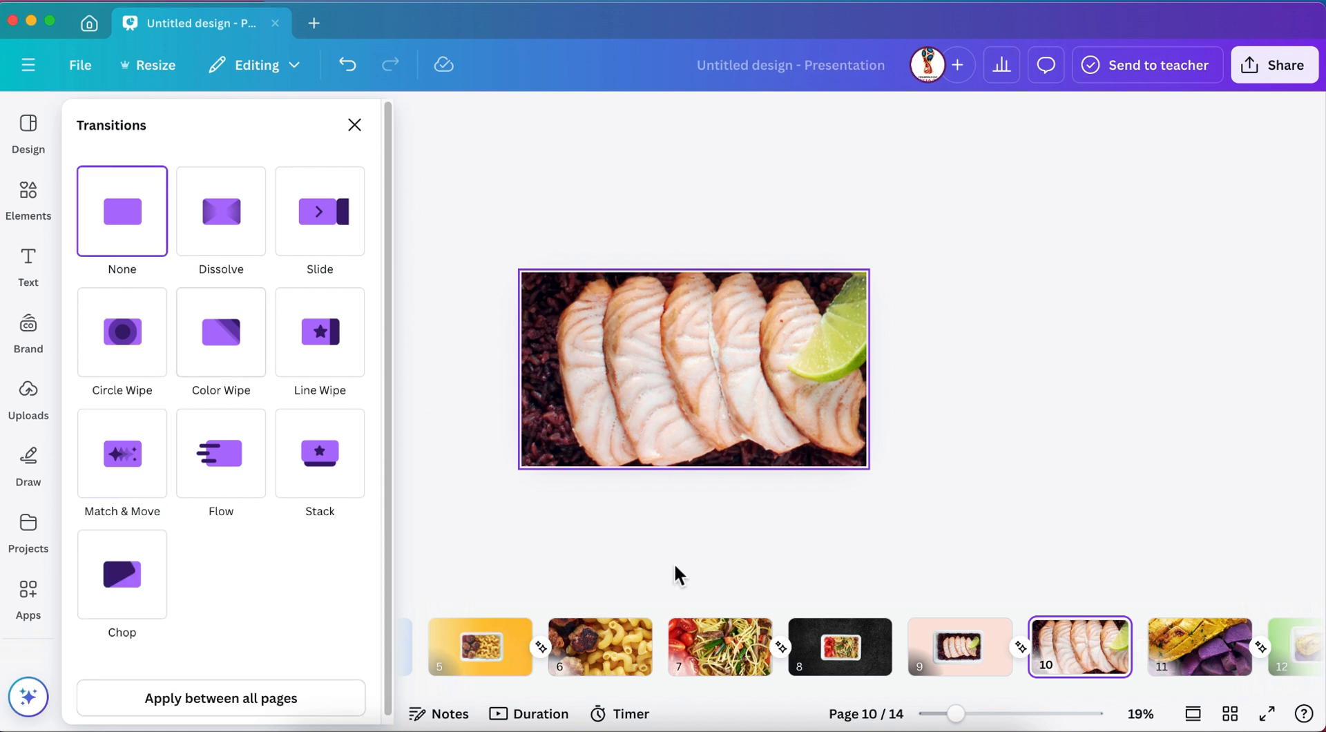
{"action": "scroll", "coordinate": [1228, 658], "scroll_direction": "right", "scroll_amount": 3}
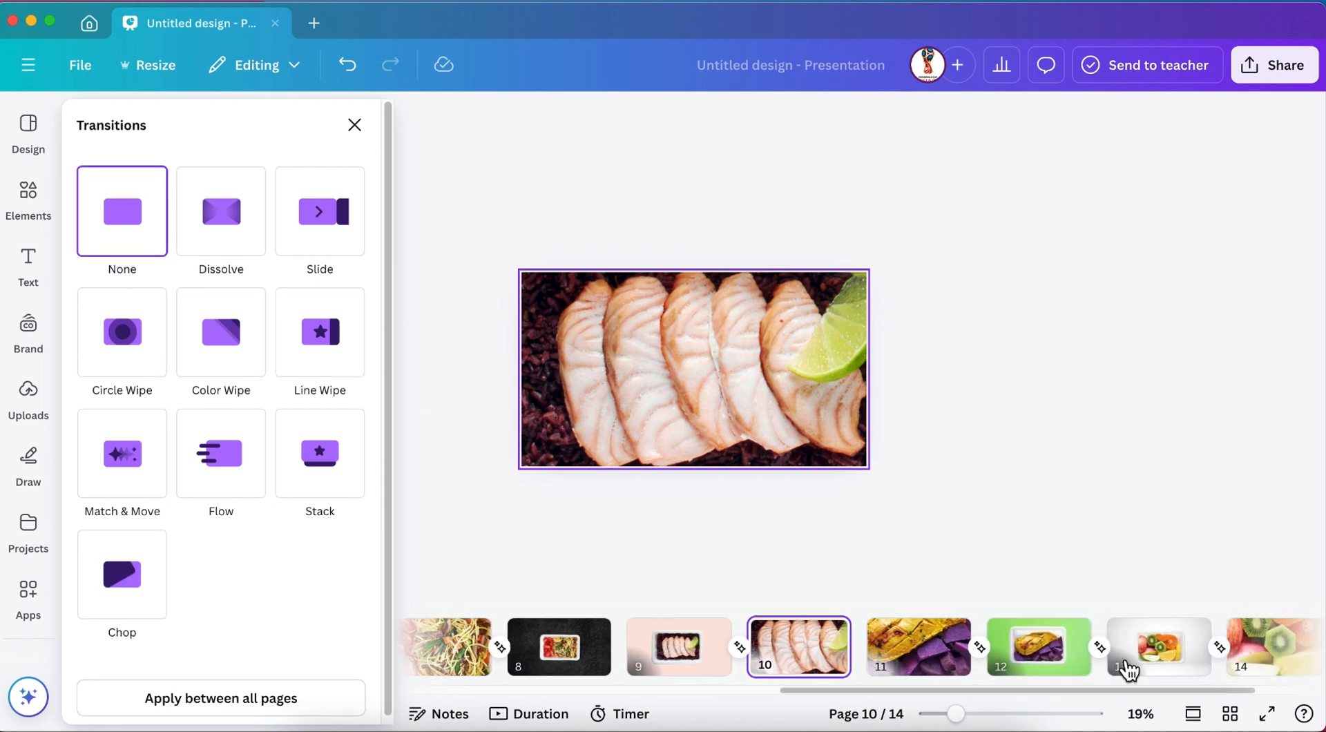
{"action": "left_click", "coordinate": [1096, 648]}
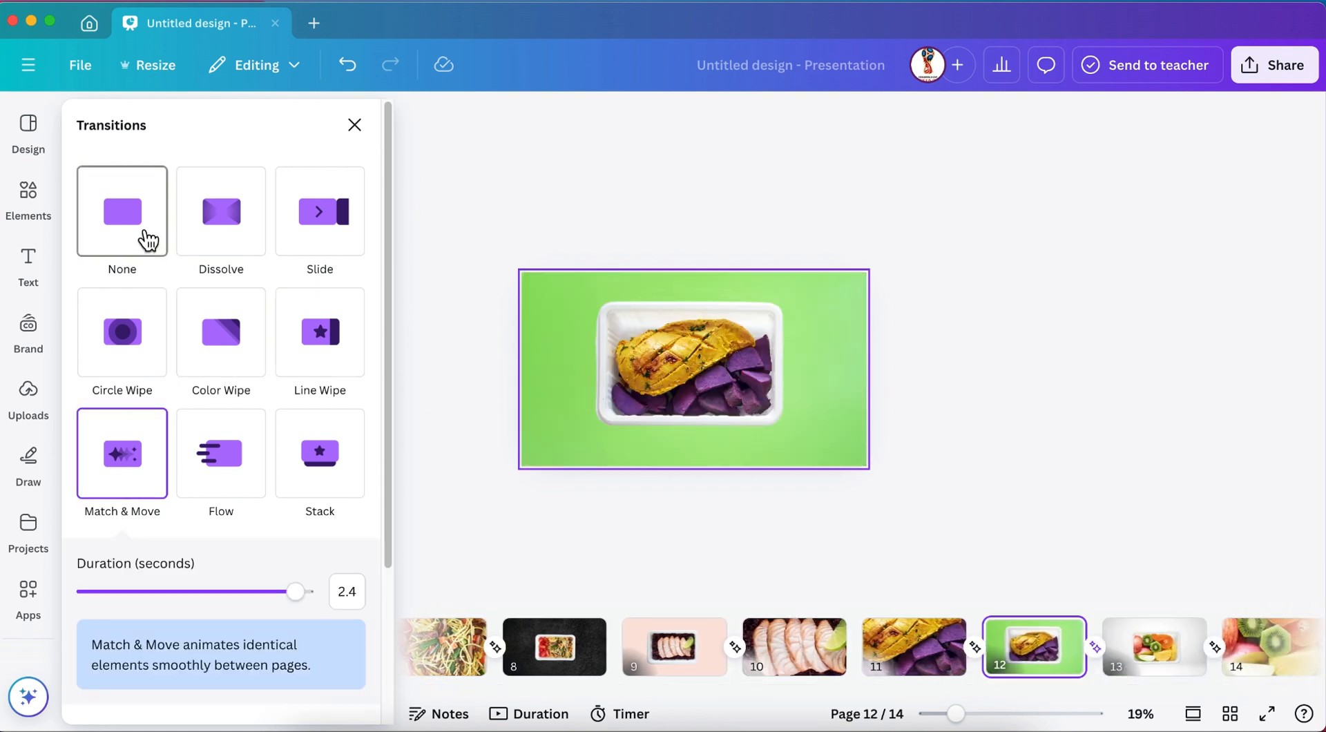
{"action": "left_click", "coordinate": [148, 240]}
{"action": "scroll", "coordinate": [1211, 676], "scroll_direction": "right", "scroll_amount": 2}
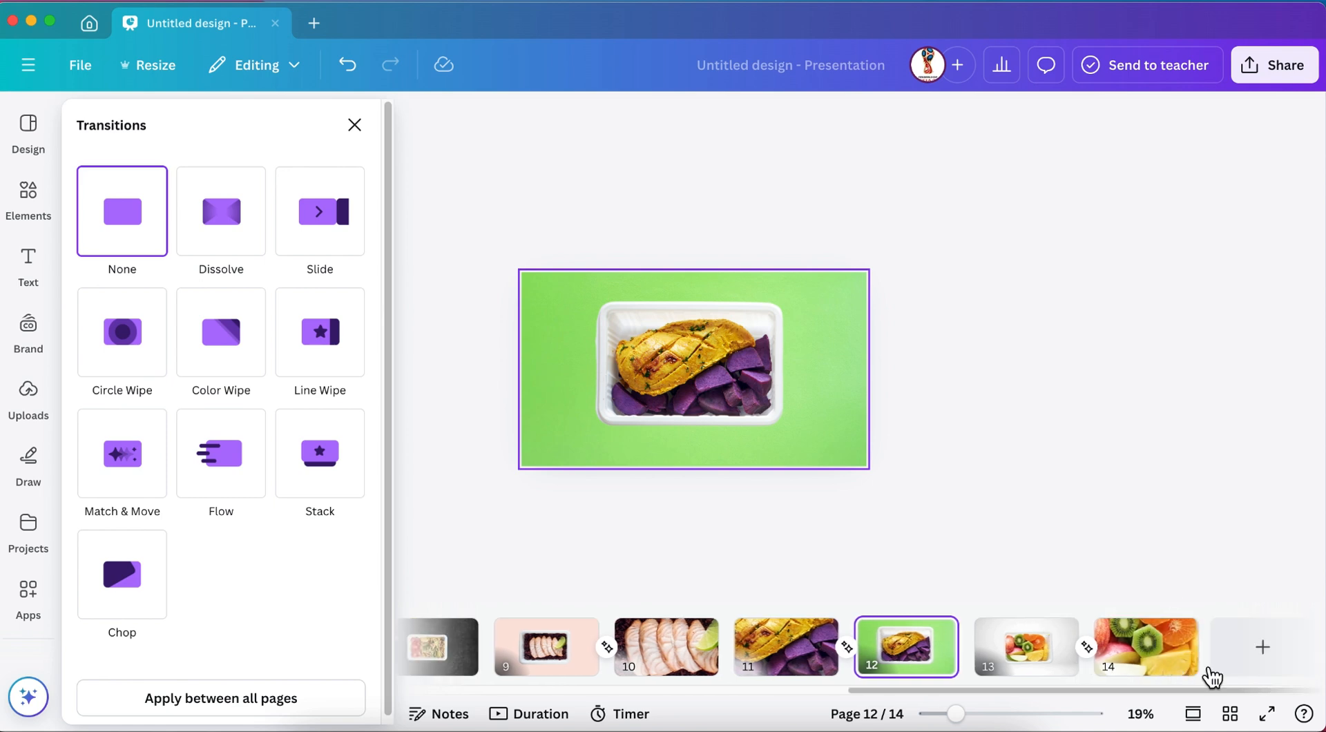
{"action": "left_click", "coordinate": [909, 557]}
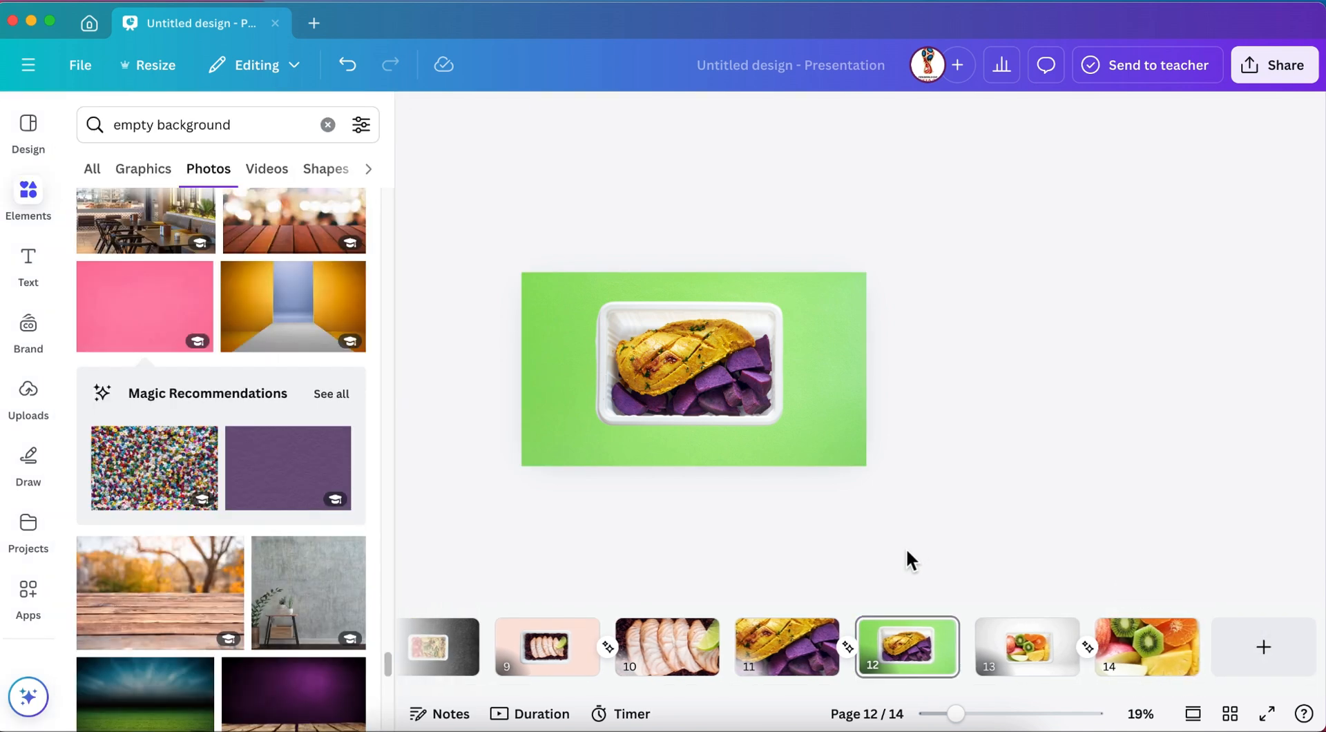
- Show the page durations, set page 1's timing to 1.6 seconds for all 14 pages, and preview the animation
{"action": "scroll", "coordinate": [694, 652], "scroll_direction": "left", "scroll_amount": 3}
{"action": "left_click", "coordinate": [551, 718]}
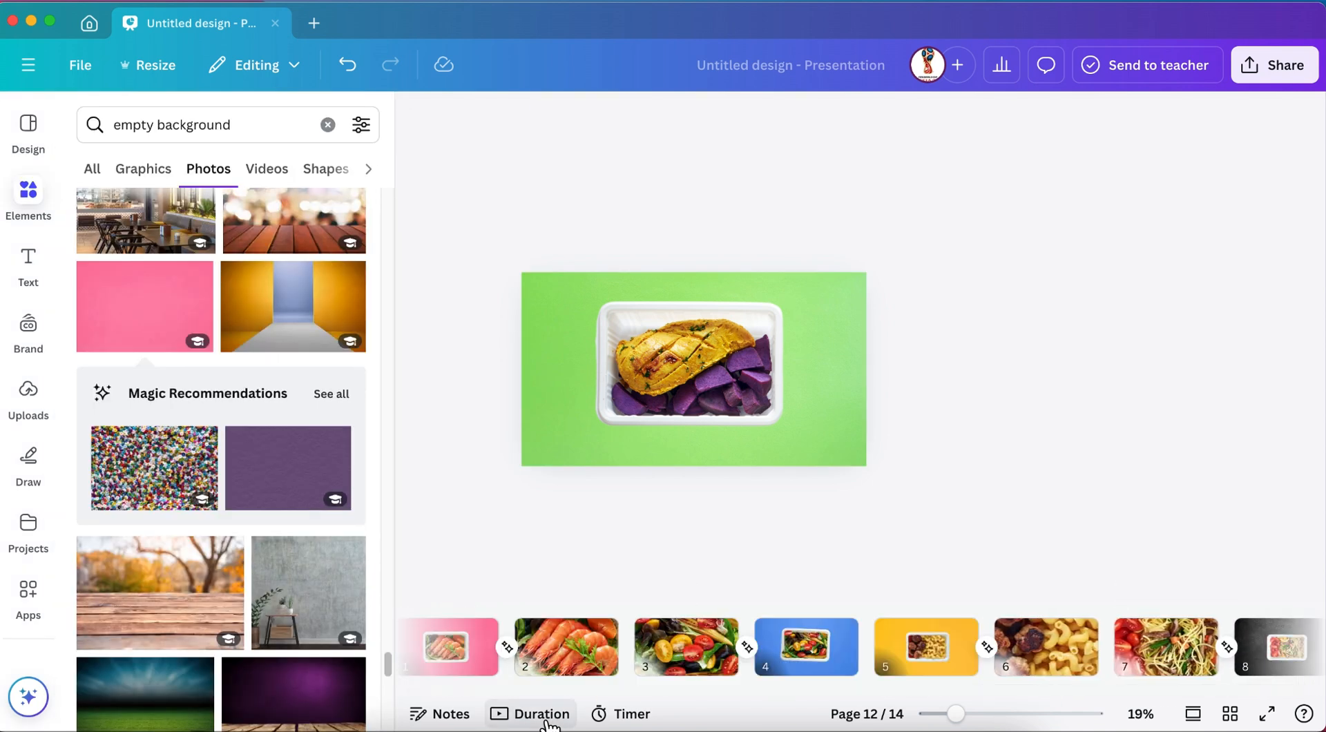
{"action": "left_click", "coordinate": [511, 670]}
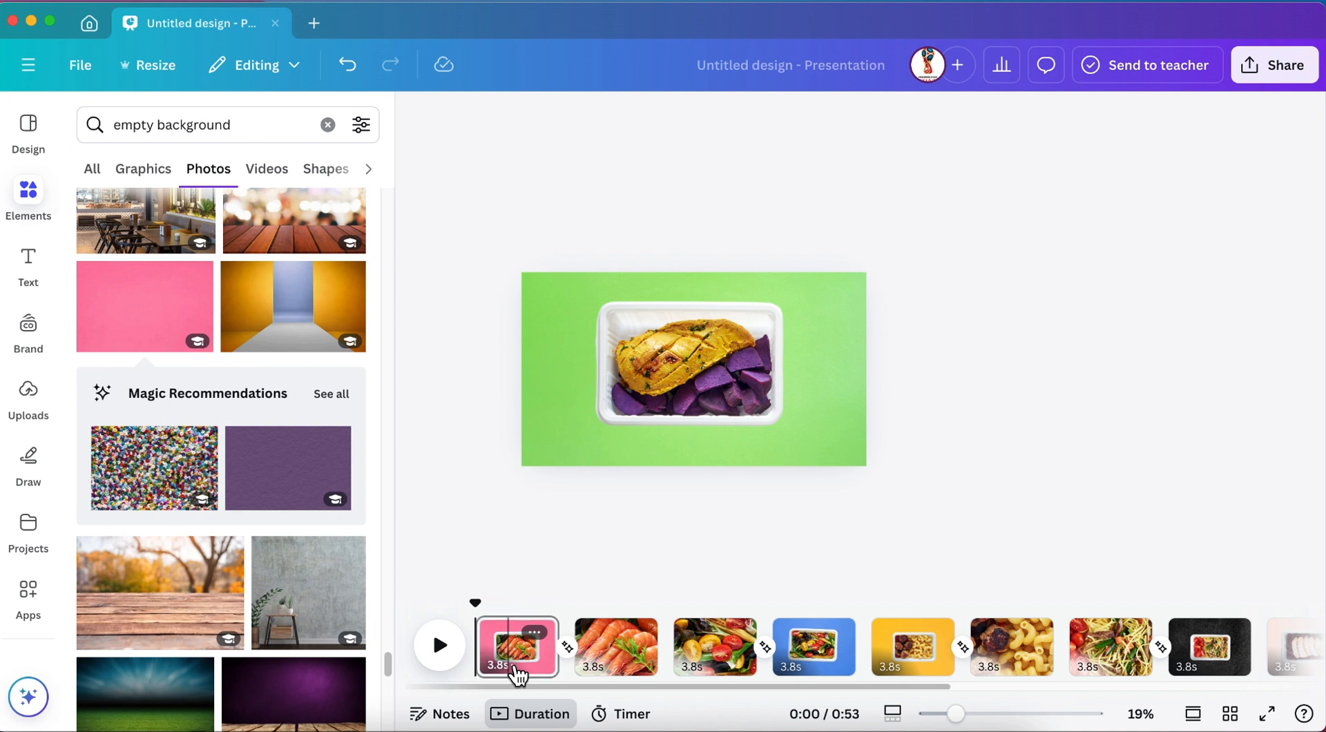
{"action": "left_click", "coordinate": [1042, 122]}
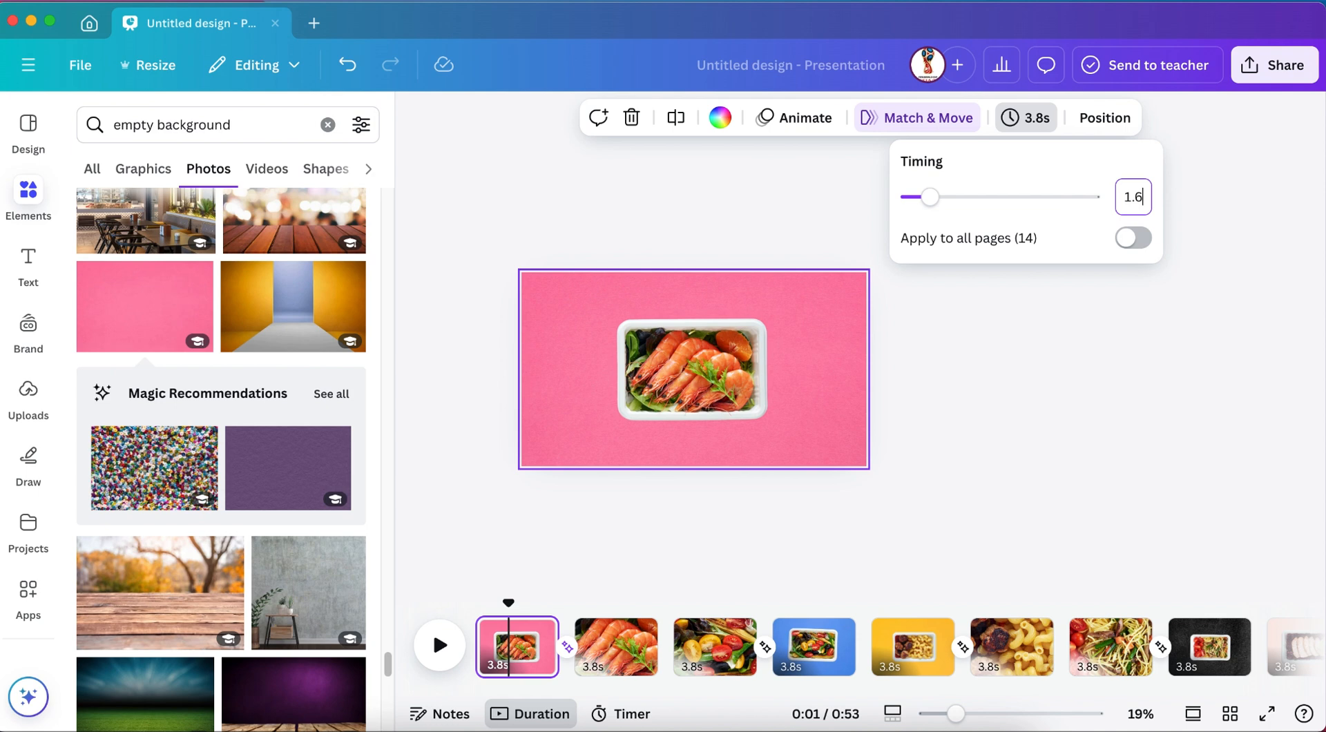
{"action": "left_click", "coordinate": [1138, 242]}
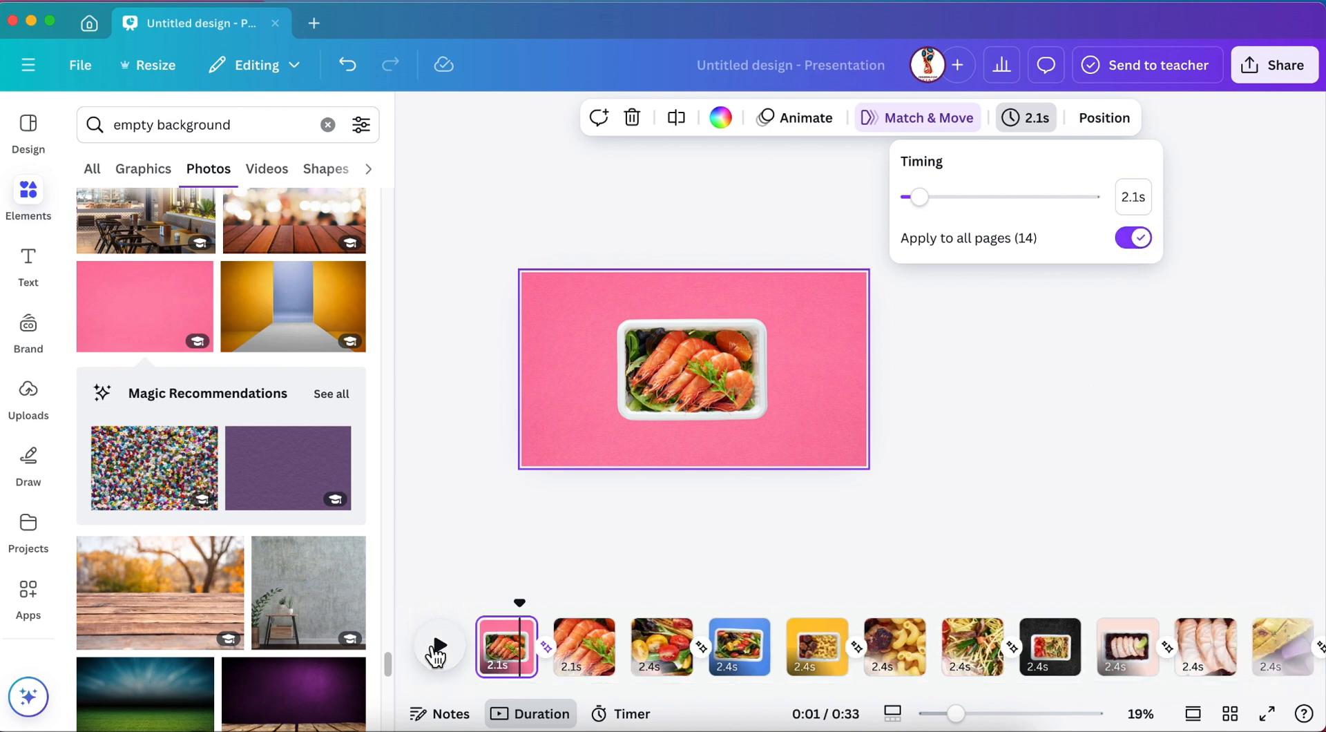
{"action": "left_click", "coordinate": [439, 647]}
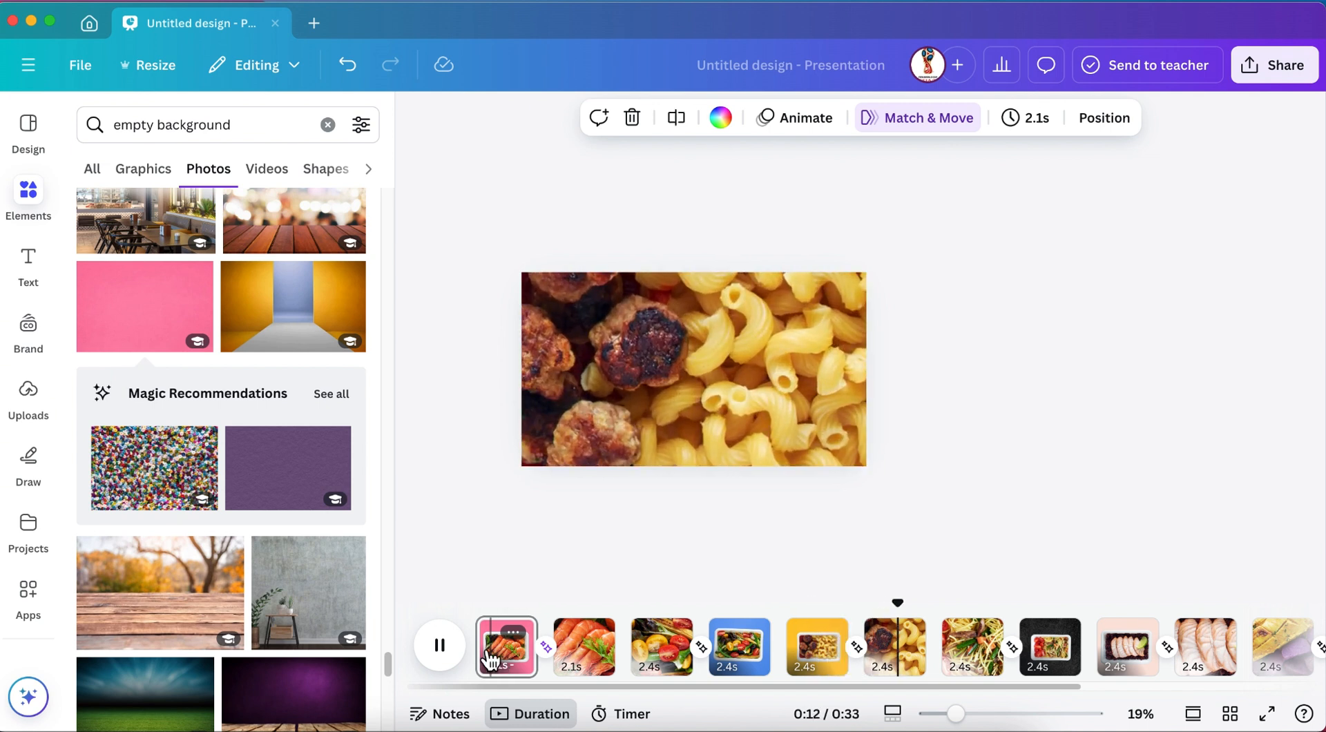
{"action": "left_click", "coordinate": [439, 645]}
- Set page 1's timing to 1.3 seconds, apply it to all 14 pages, and preview the animation from the start
{"action": "left_click", "coordinate": [507, 657]}
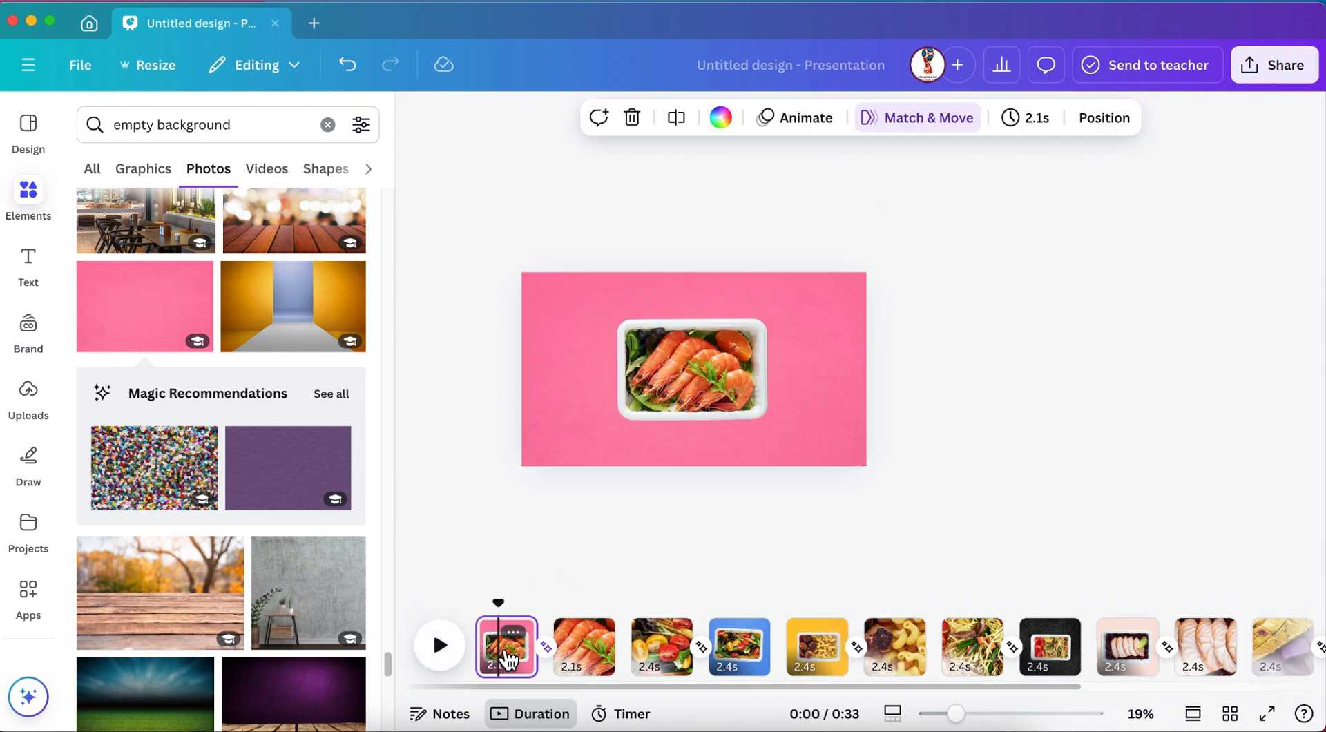
{"action": "left_click", "coordinate": [1058, 121]}
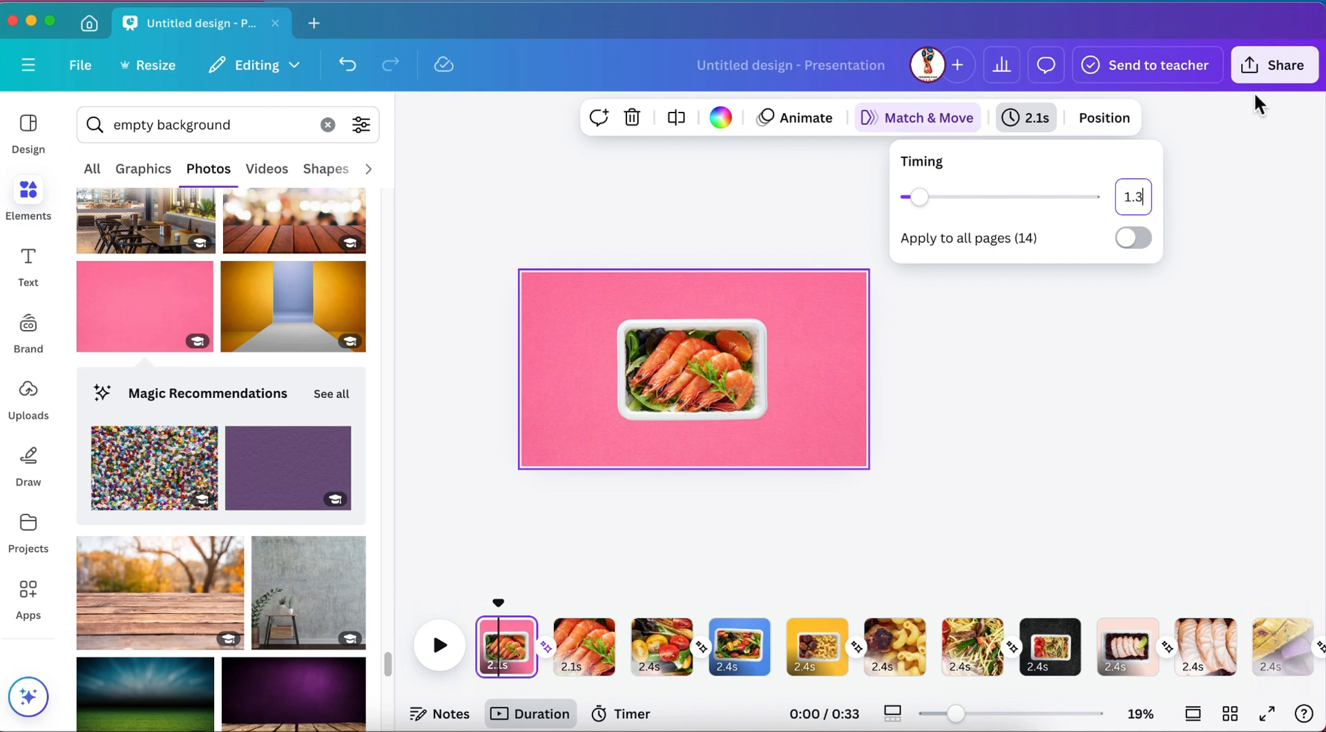
{"action": "left_click", "coordinate": [1149, 241]}
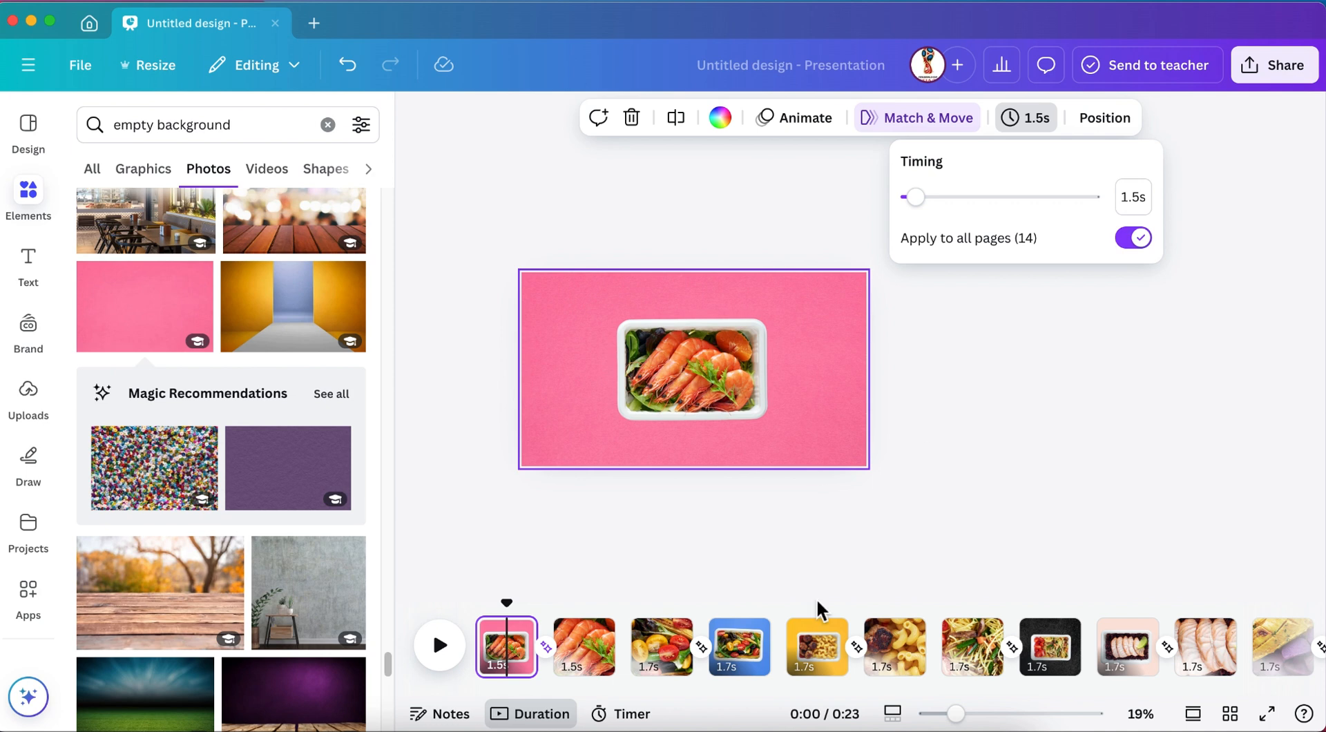
{"action": "left_click", "coordinate": [442, 664]}
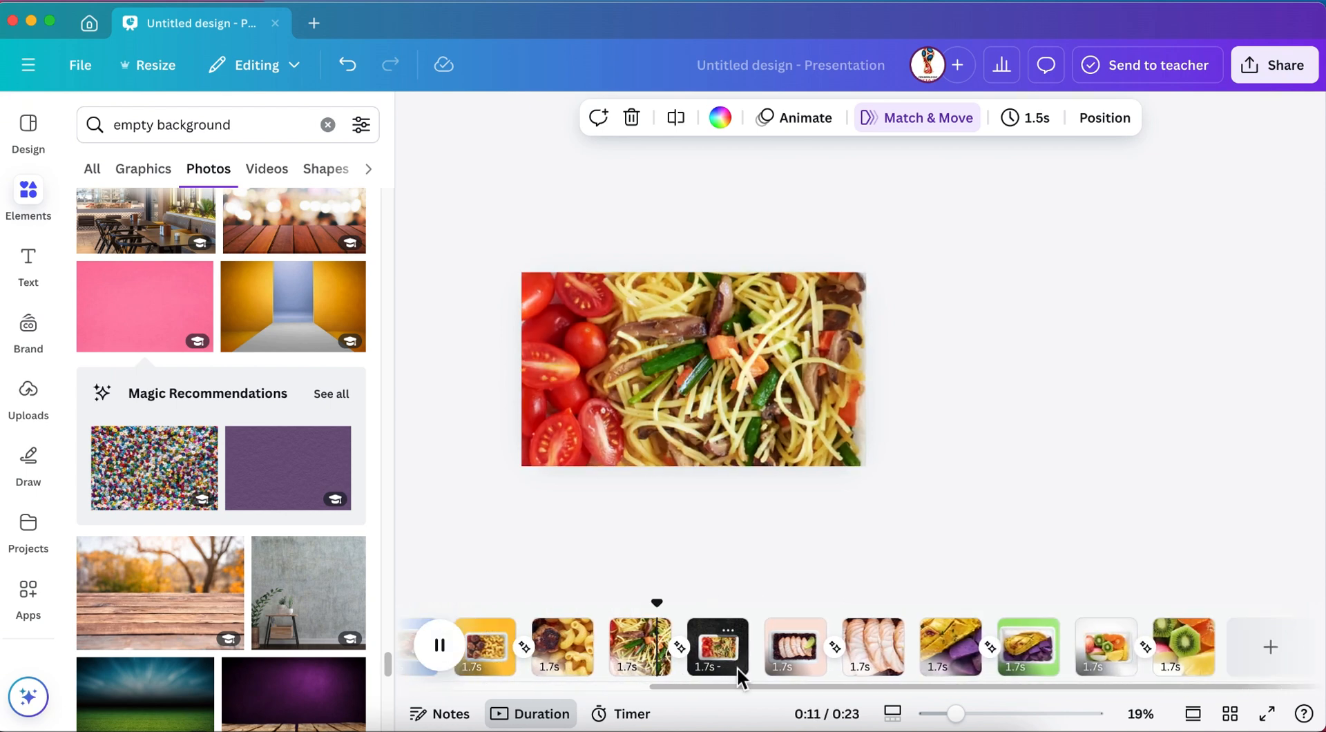
{"action": "left_click", "coordinate": [440, 647]}
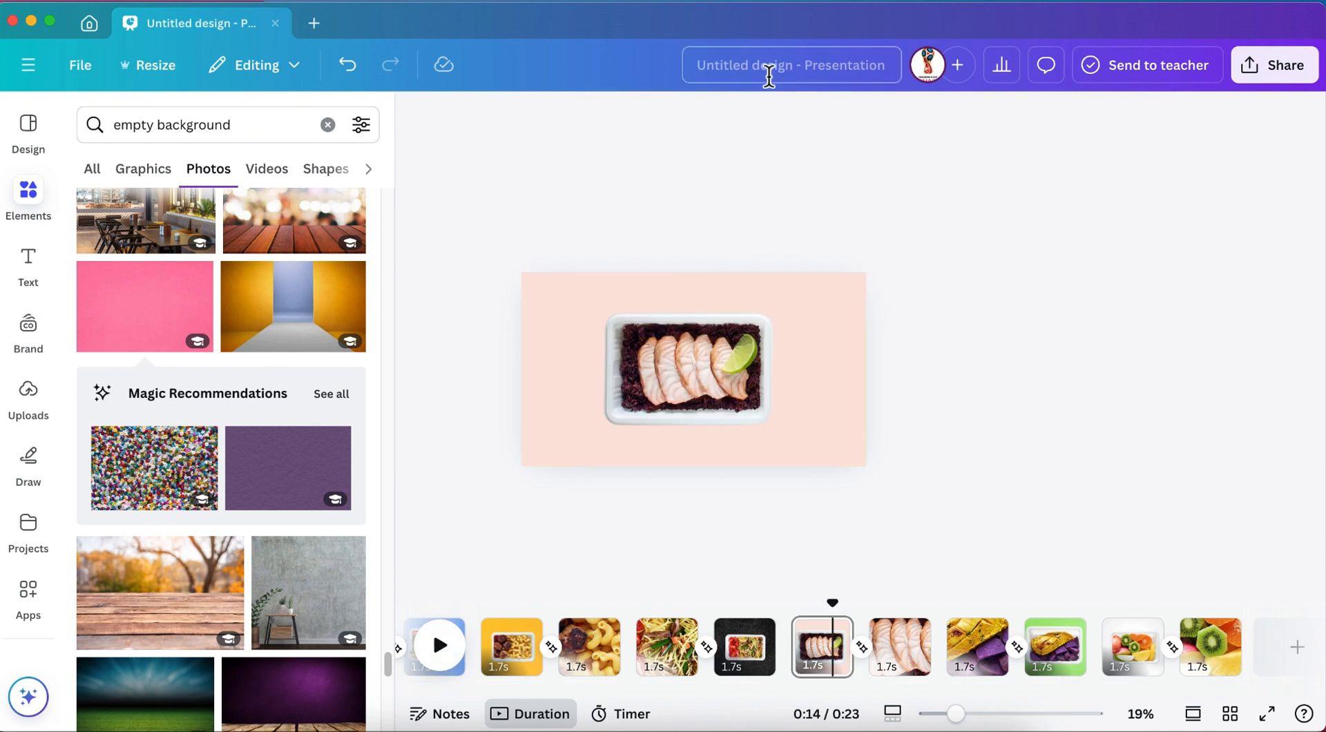
- Rename the design as "match and move animation" and download all 14 pages as one MP4 video
{"action": "left_click", "coordinate": [772, 76]}
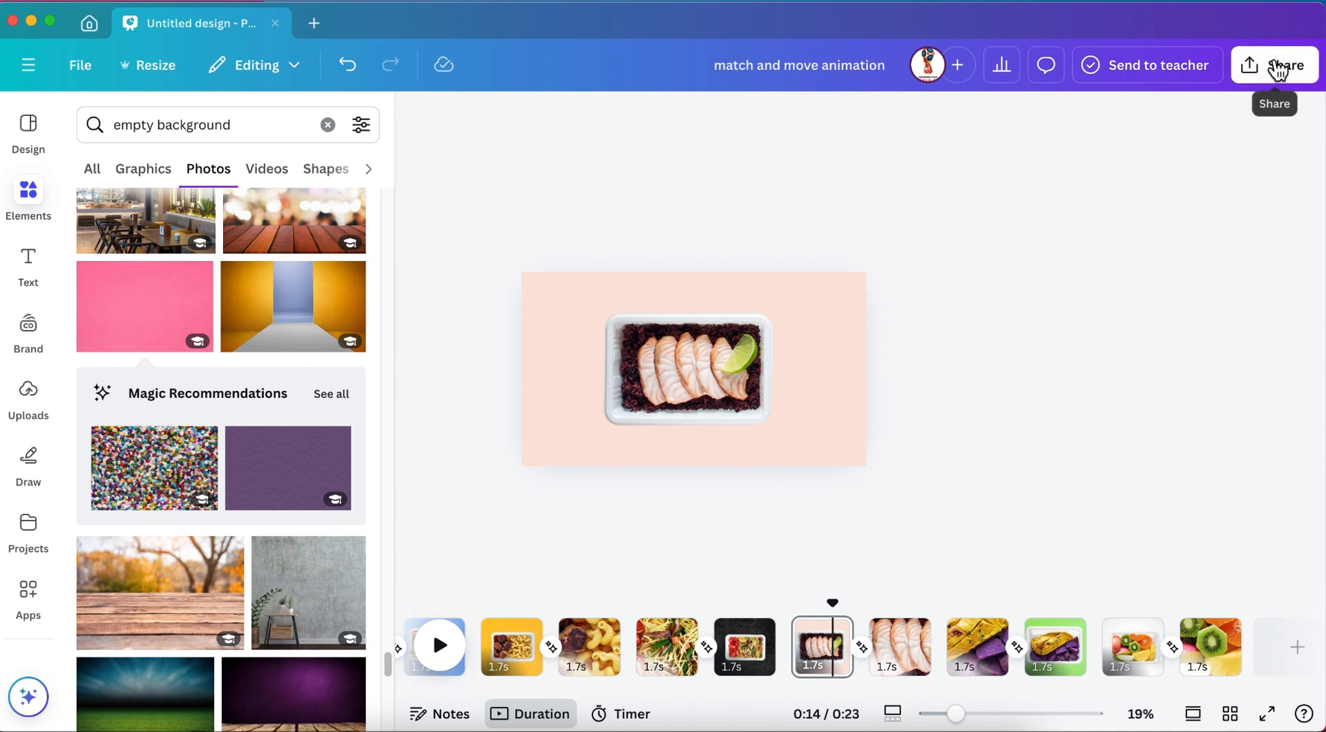
{"action": "left_click", "coordinate": [1276, 65]}
{"action": "left_click", "coordinate": [993, 438]}
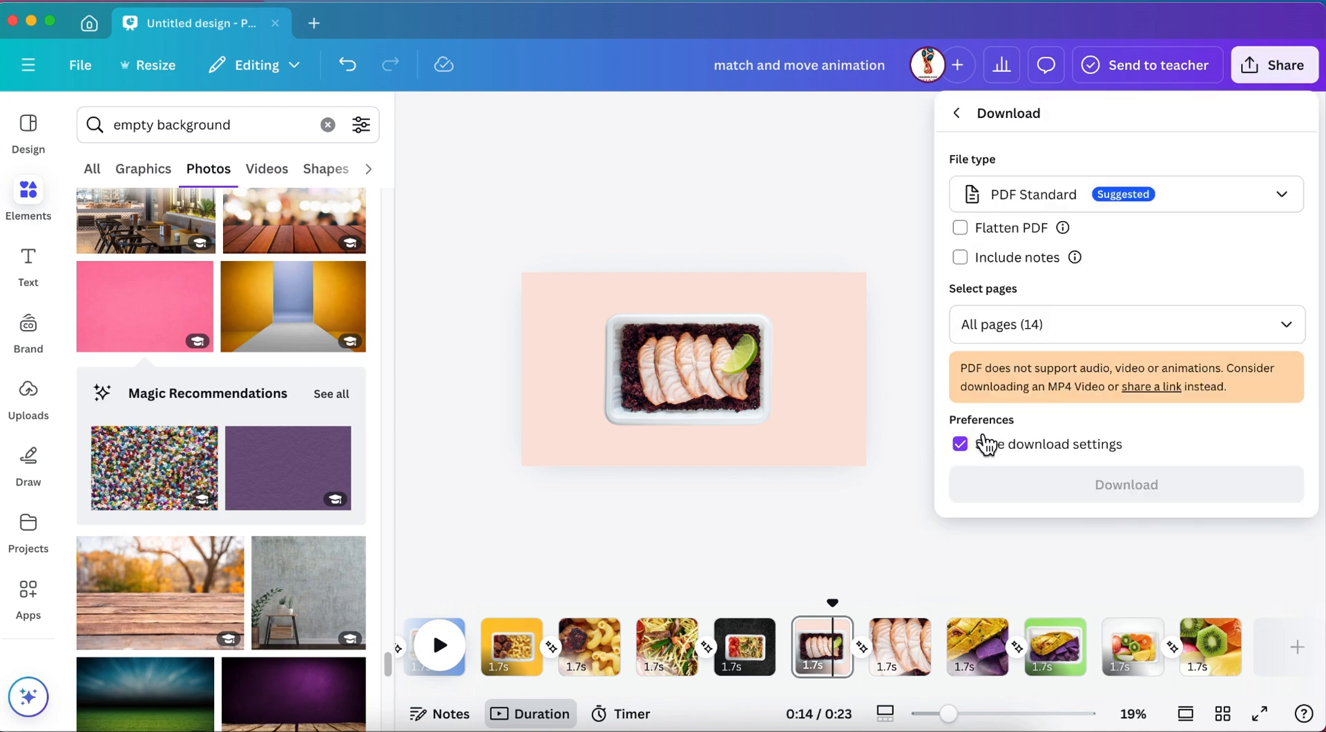
{"action": "left_click", "coordinate": [1173, 204]}
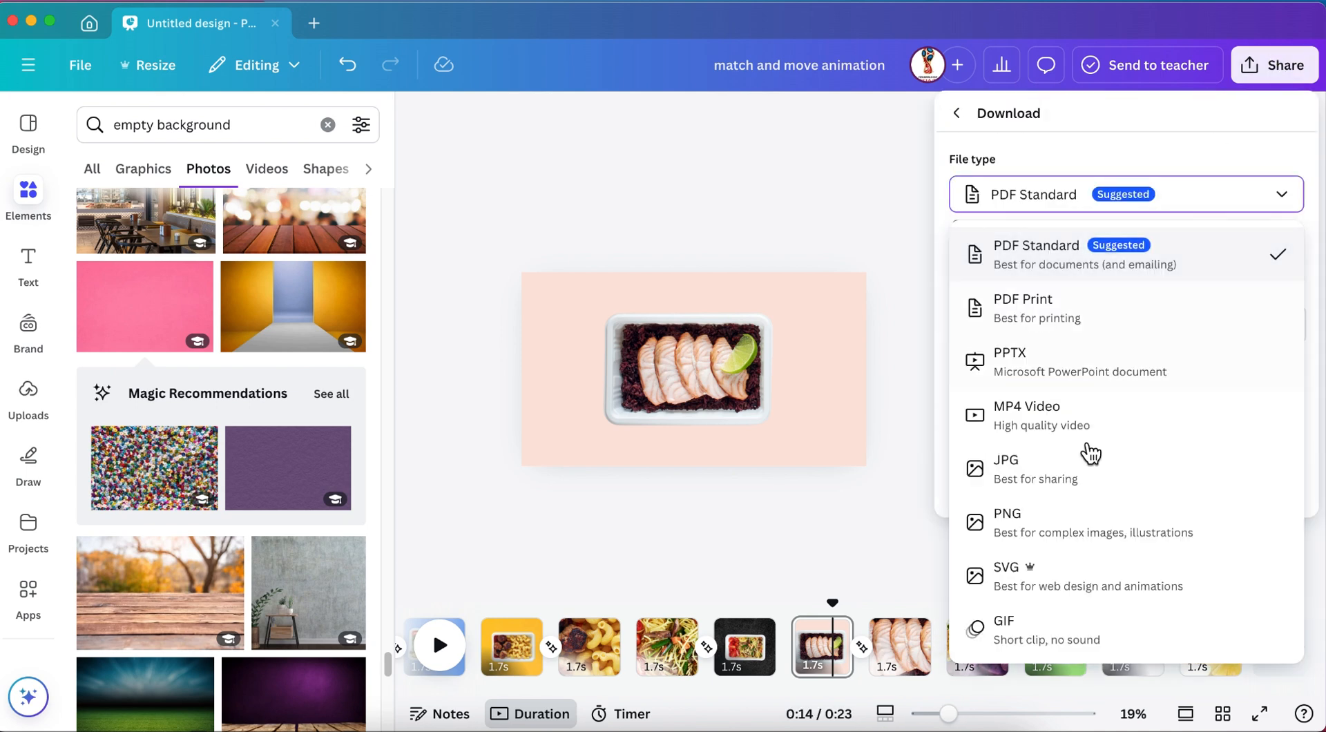
{"action": "left_click", "coordinate": [1101, 430]}
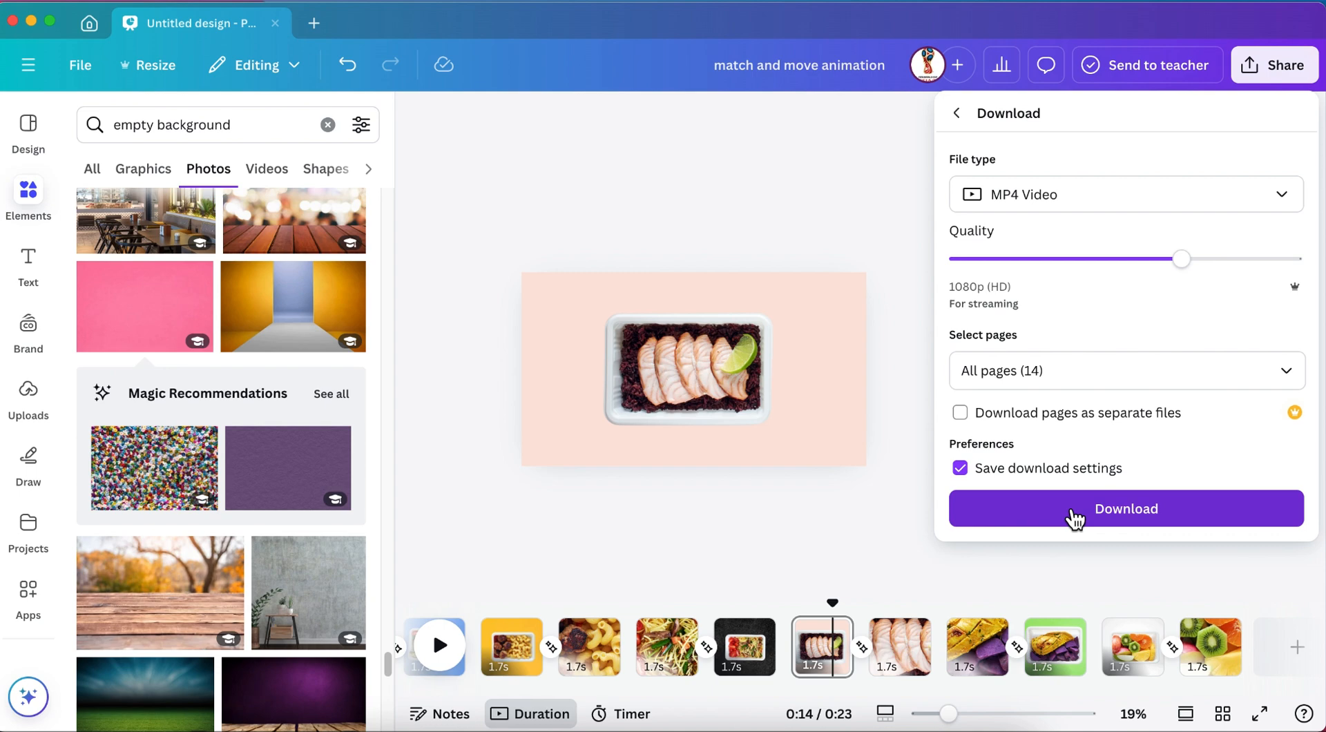
{"action": "left_click", "coordinate": [1075, 516]}
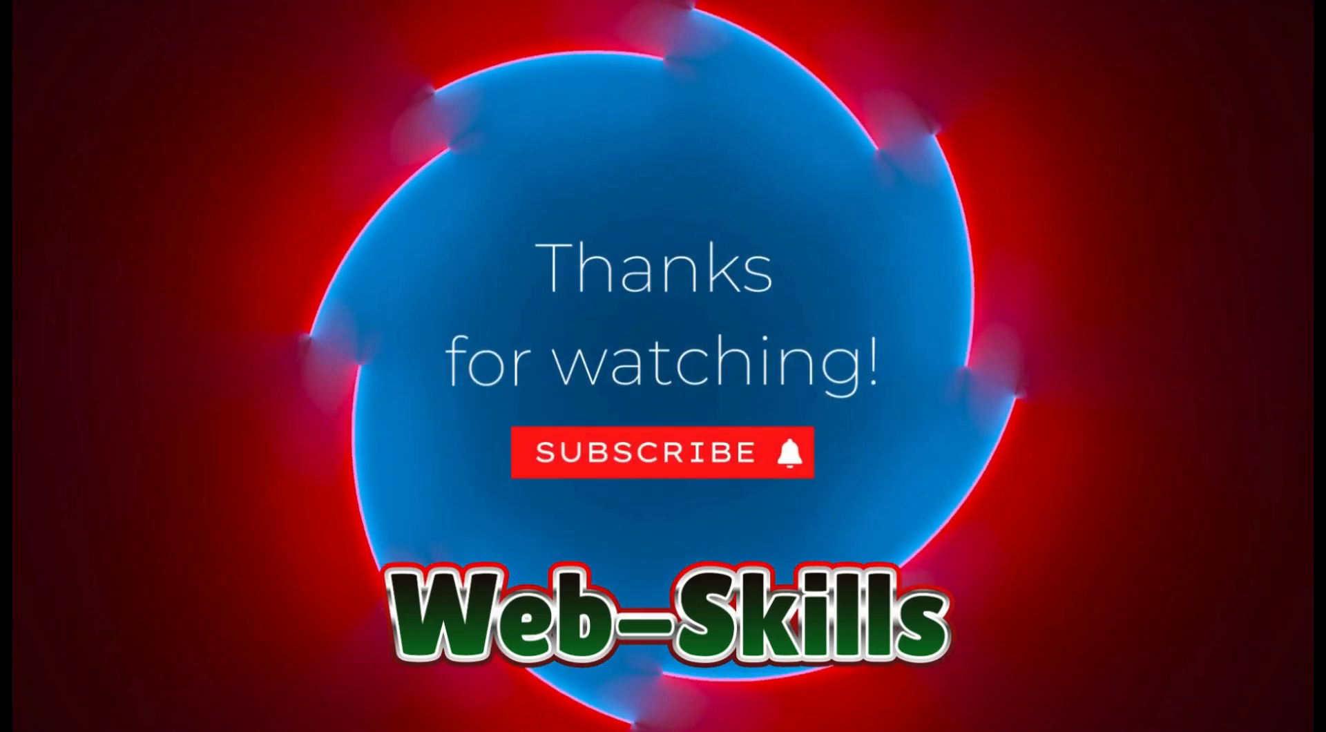